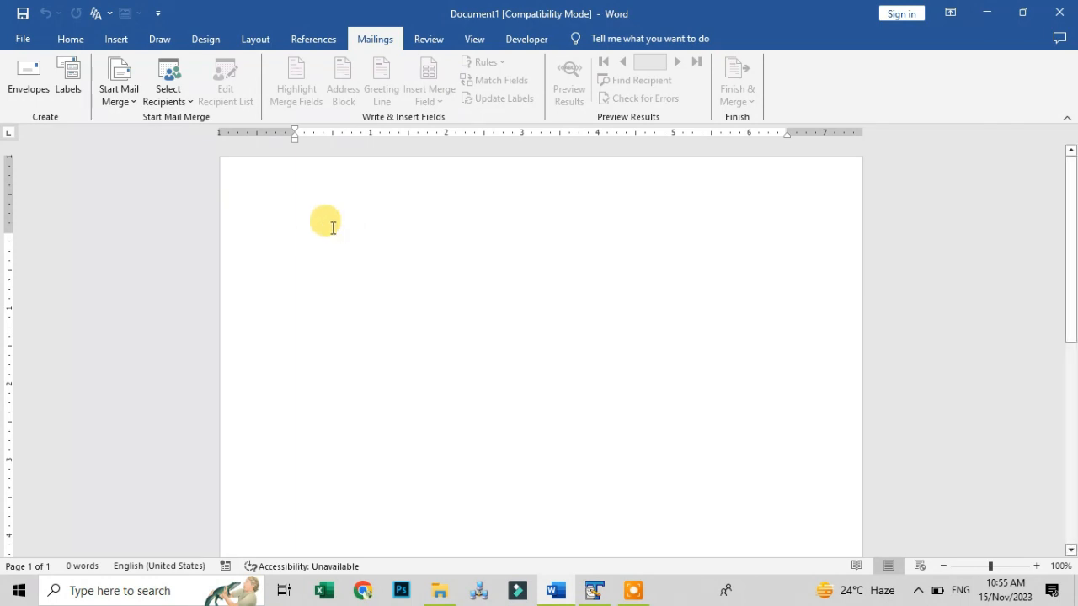
Add an envelope to the document, using the pasted recipient address as the delivery address
{"action": "left_click", "coordinate": [23, 78]}
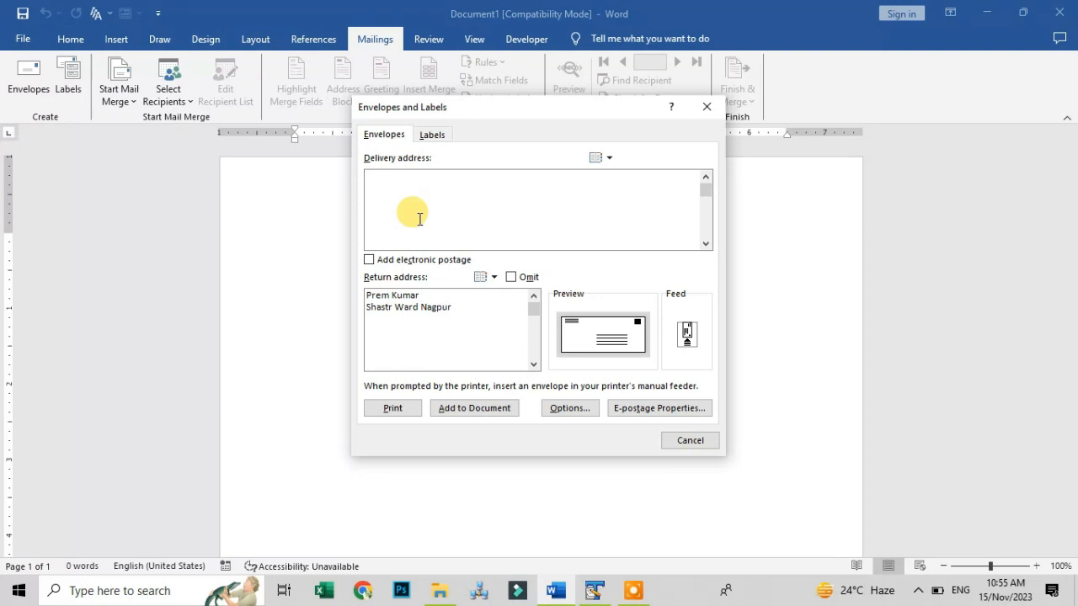
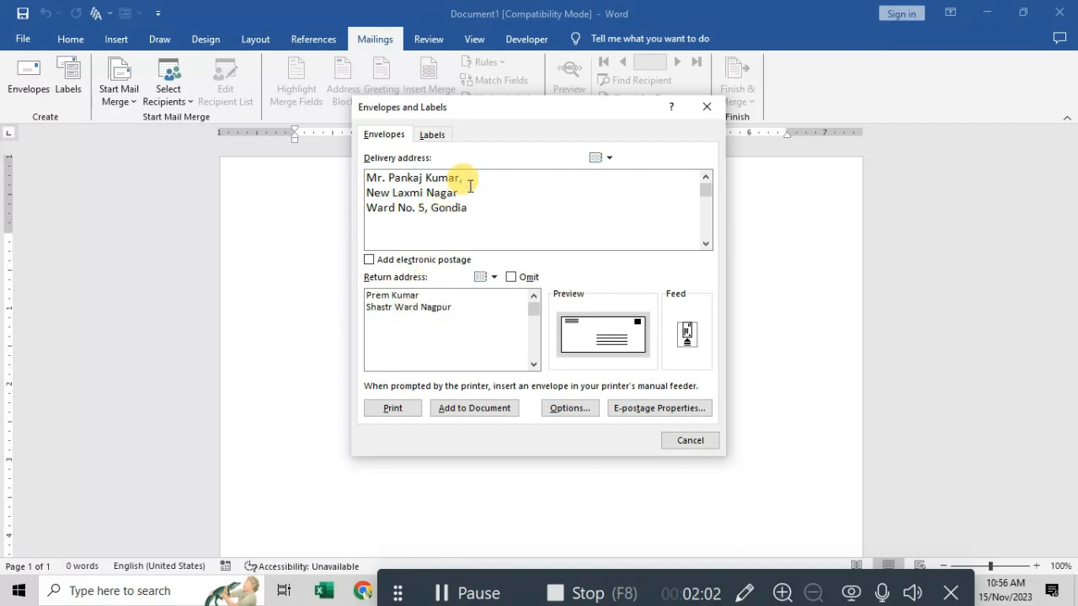
{"action": "left_click", "coordinate": [457, 409]}
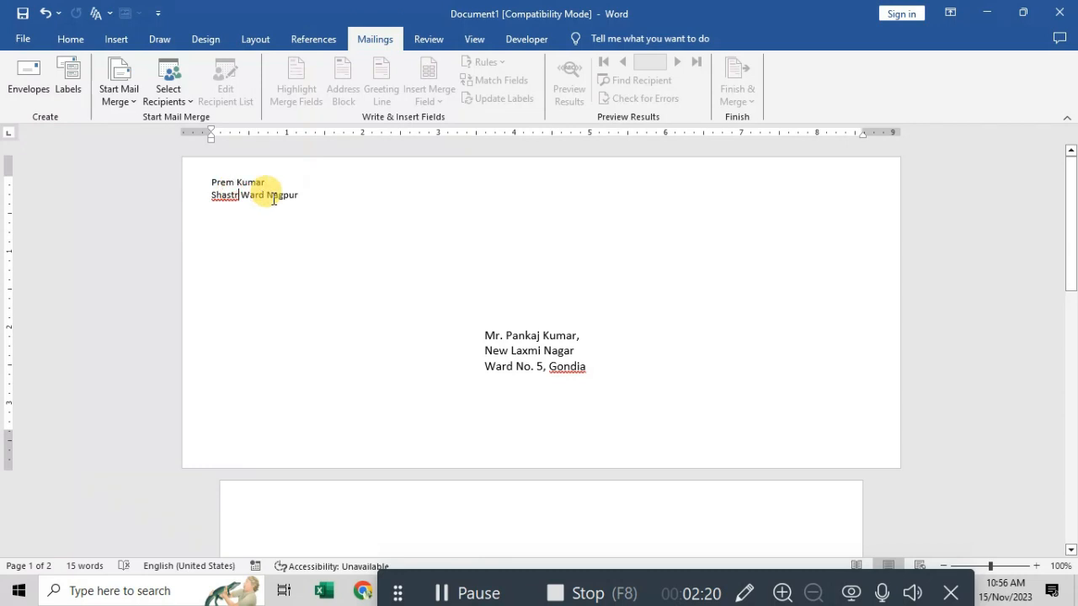
Insert the missing 'i' into the misspelled return-address word, then bring back the Envelopes dialog
{"action": "type", "text": "i"}
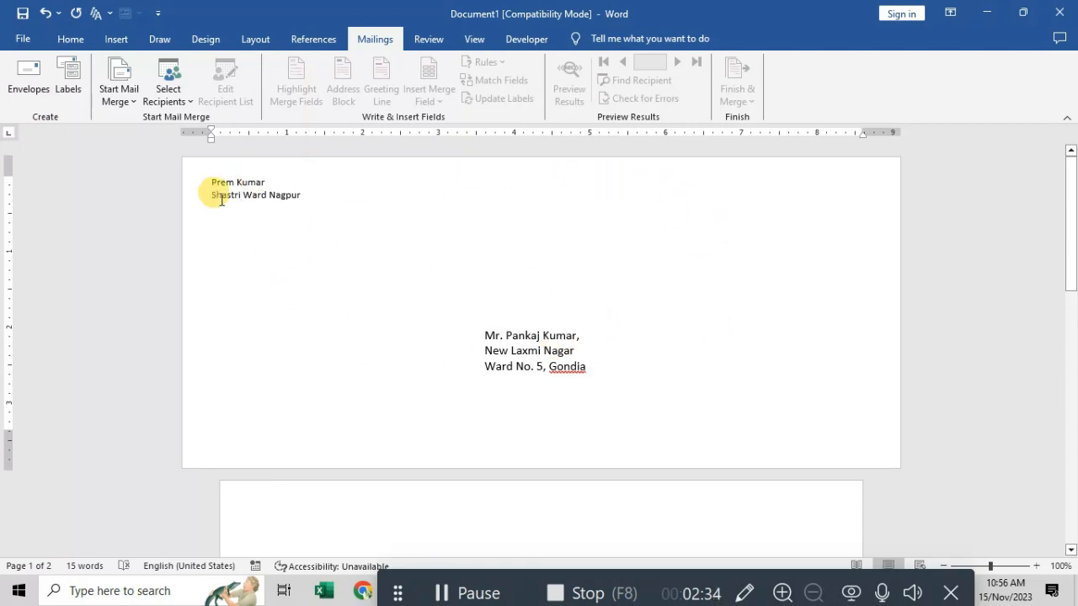
{"action": "left_click", "coordinate": [38, 91]}
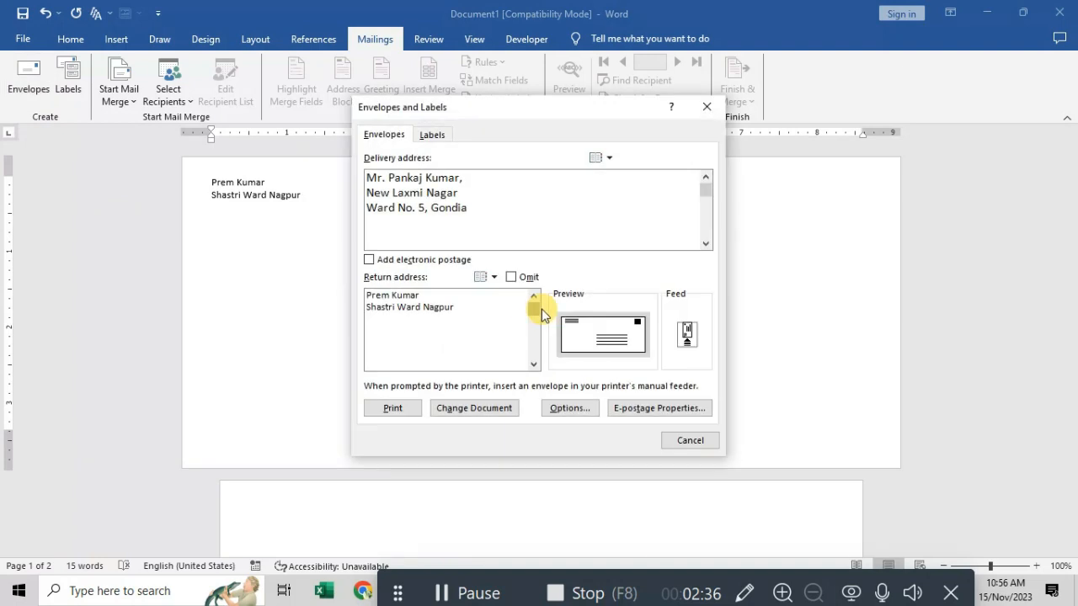
Browse the Envelope size list in Envelope Options, then cancel both dialogs unchanged
{"action": "left_click", "coordinate": [573, 406]}
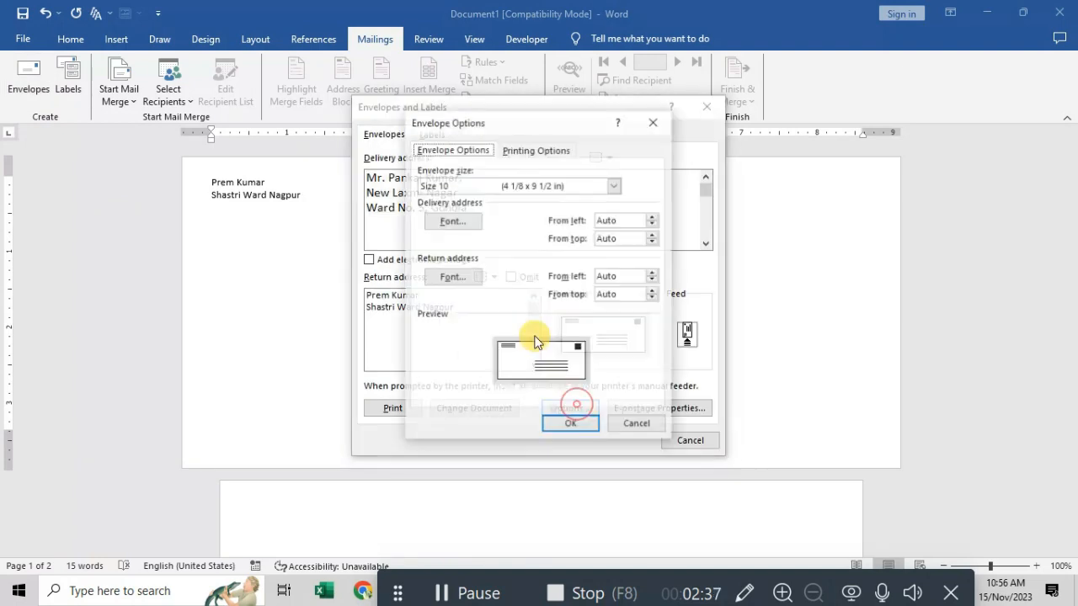
{"action": "left_click", "coordinate": [614, 186]}
{"action": "scroll", "coordinate": [496, 284], "scroll_direction": "down", "scroll_amount": 2}
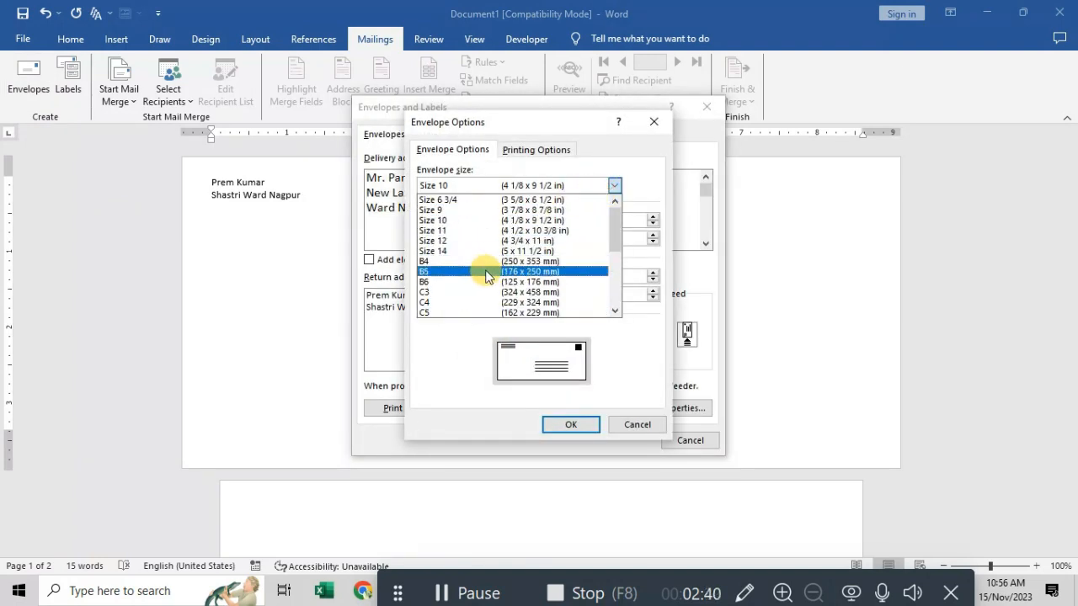
{"action": "scroll", "coordinate": [480, 274], "scroll_direction": "up", "scroll_amount": 2}
{"action": "left_click", "coordinate": [636, 425]}
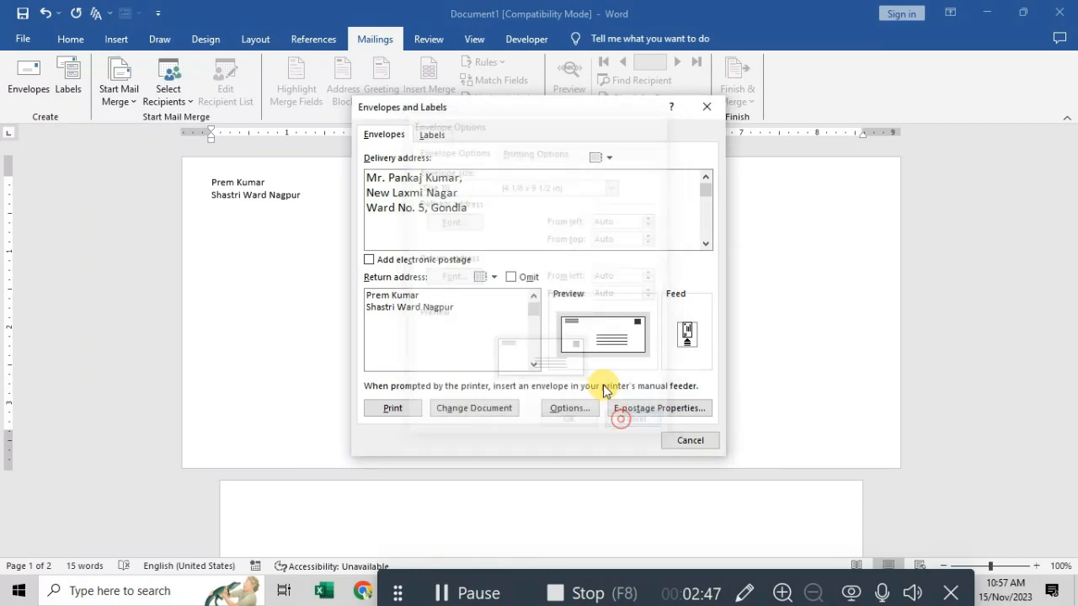
{"action": "left_click", "coordinate": [688, 439]}
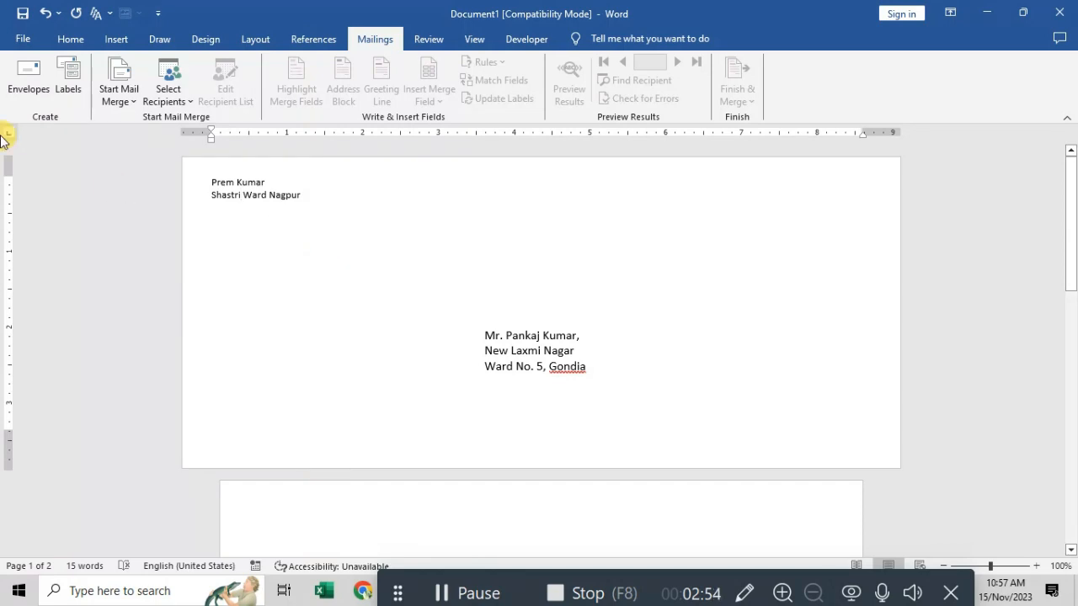
Generate a new Labels2 document with a full page of identical recipient address labels
{"action": "left_click", "coordinate": [70, 81]}
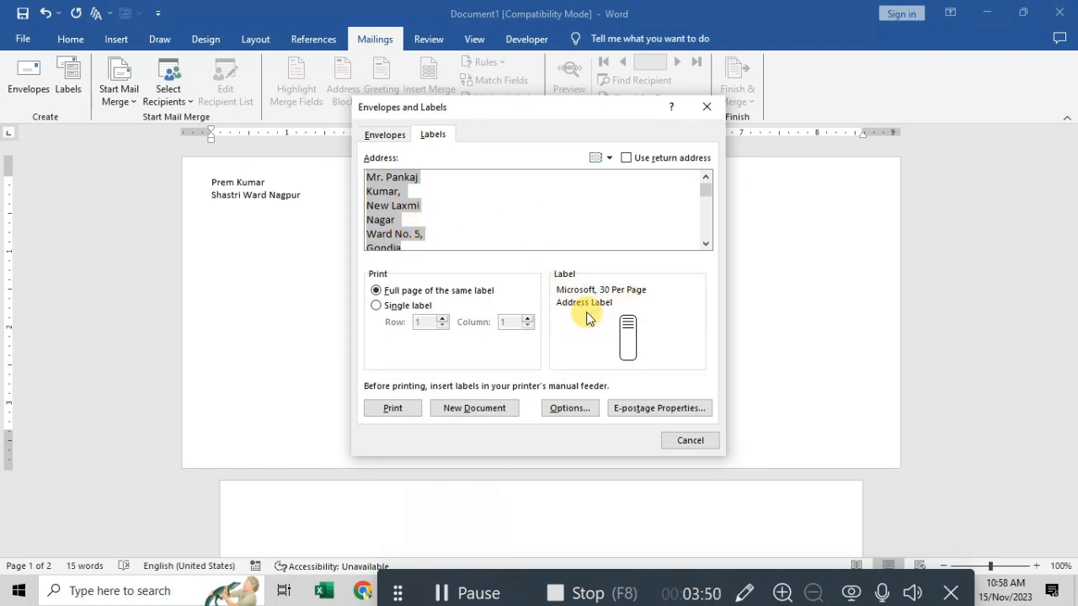
{"action": "left_click", "coordinate": [473, 411]}
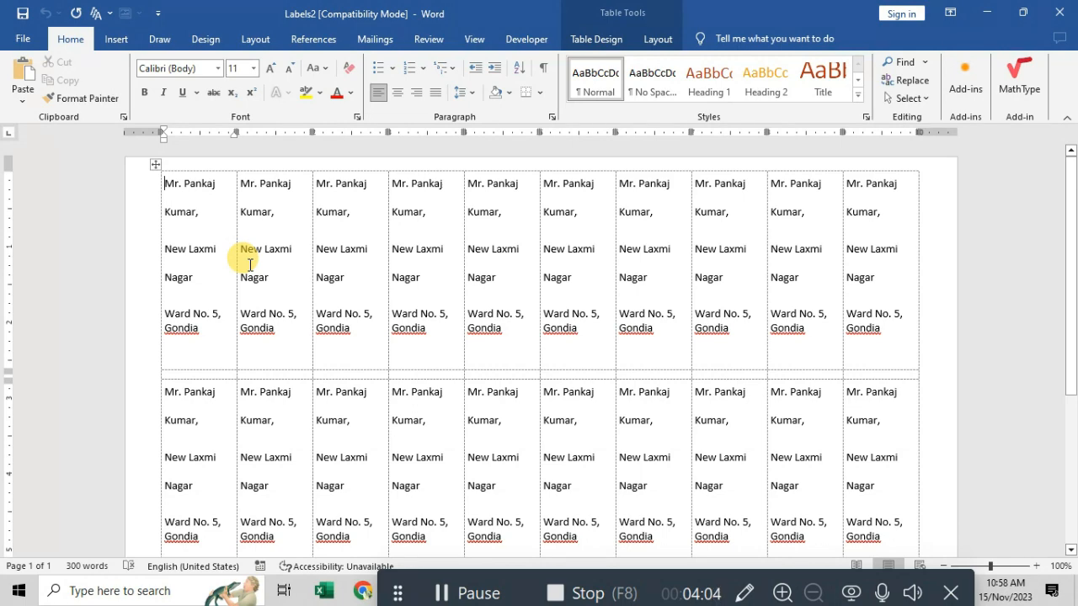
{"action": "scroll", "coordinate": [226, 303], "scroll_direction": "down", "scroll_amount": 5}
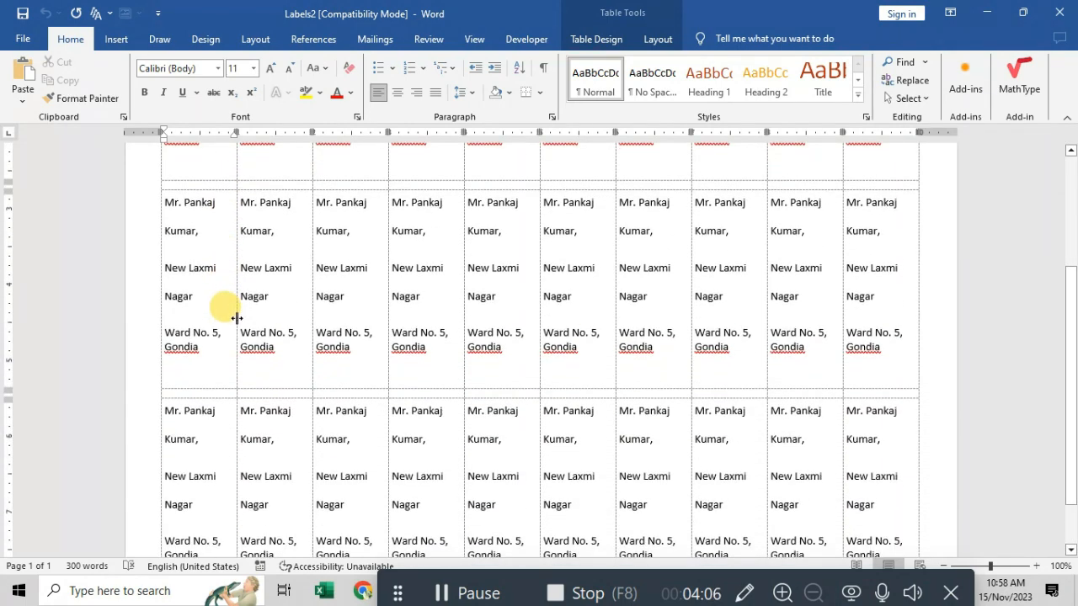
{"action": "scroll", "coordinate": [234, 371], "scroll_direction": "down", "scroll_amount": 6}
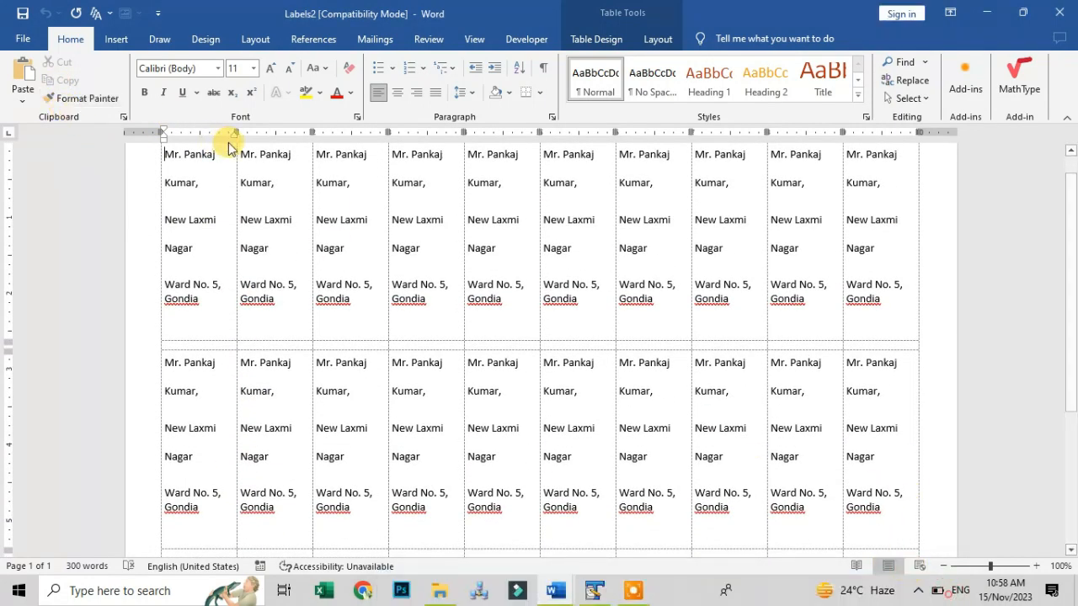
{"action": "left_click", "coordinate": [375, 39]}
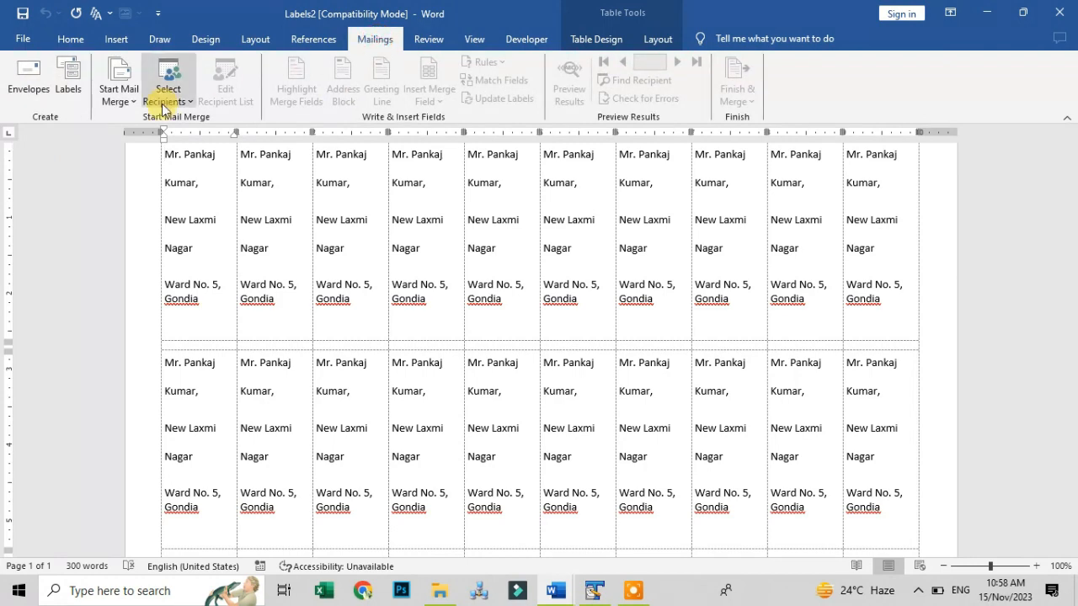
{"action": "left_click", "coordinate": [71, 91]}
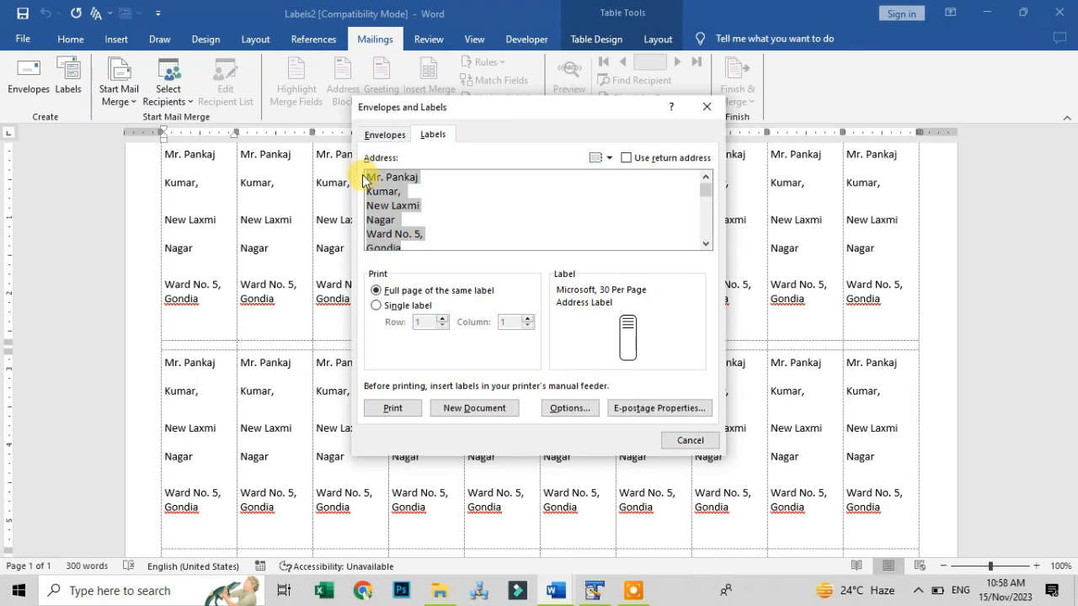
{"action": "left_click", "coordinate": [689, 439]}
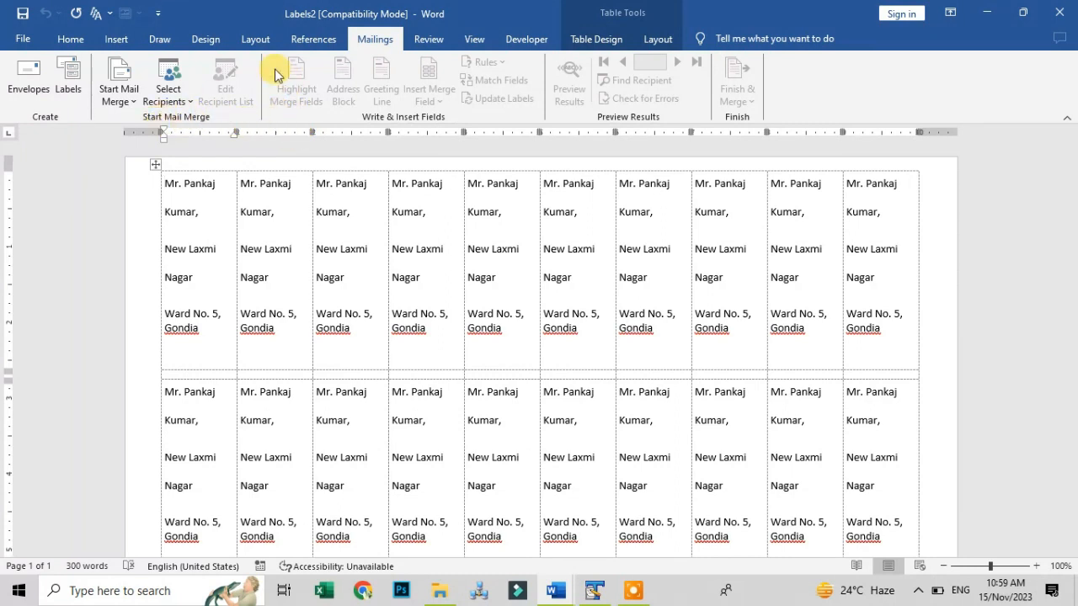
Create a new blank document, Document3
{"action": "left_click", "coordinate": [23, 47]}
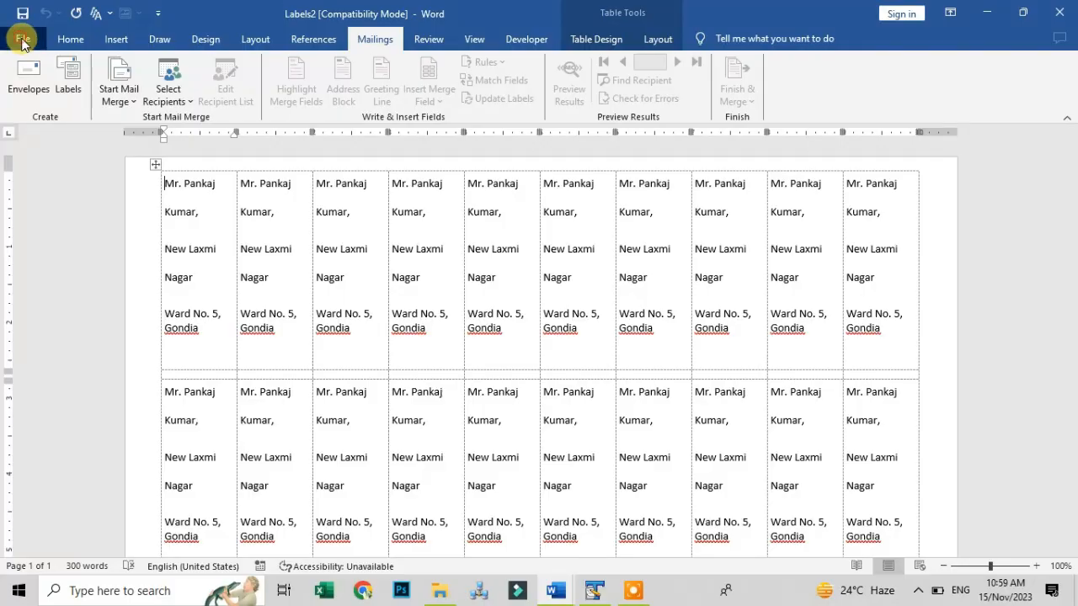
{"action": "left_click", "coordinate": [42, 114]}
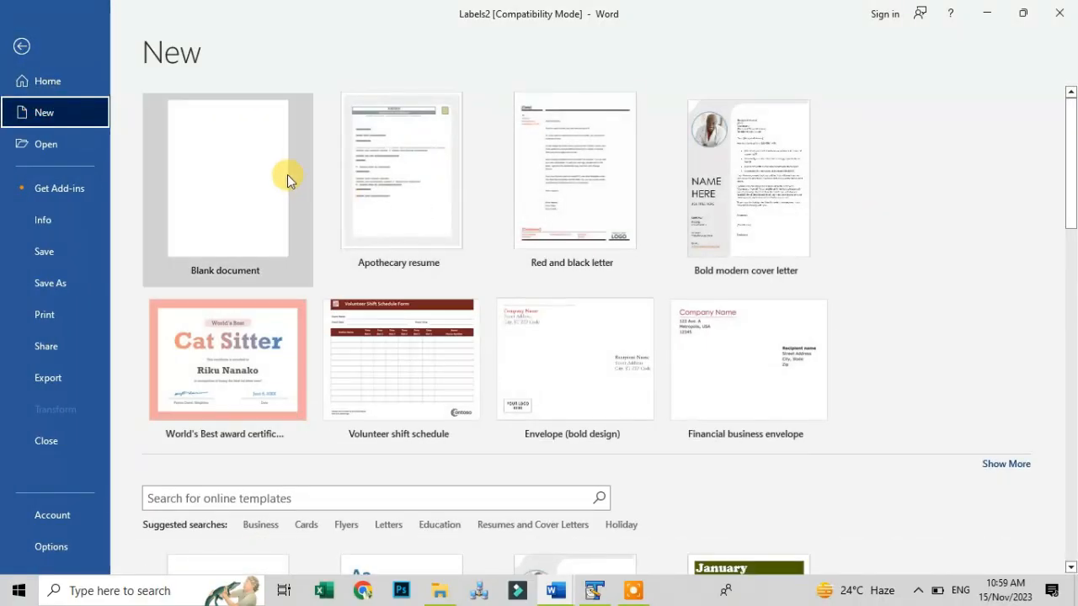
{"action": "left_click", "coordinate": [286, 175]}
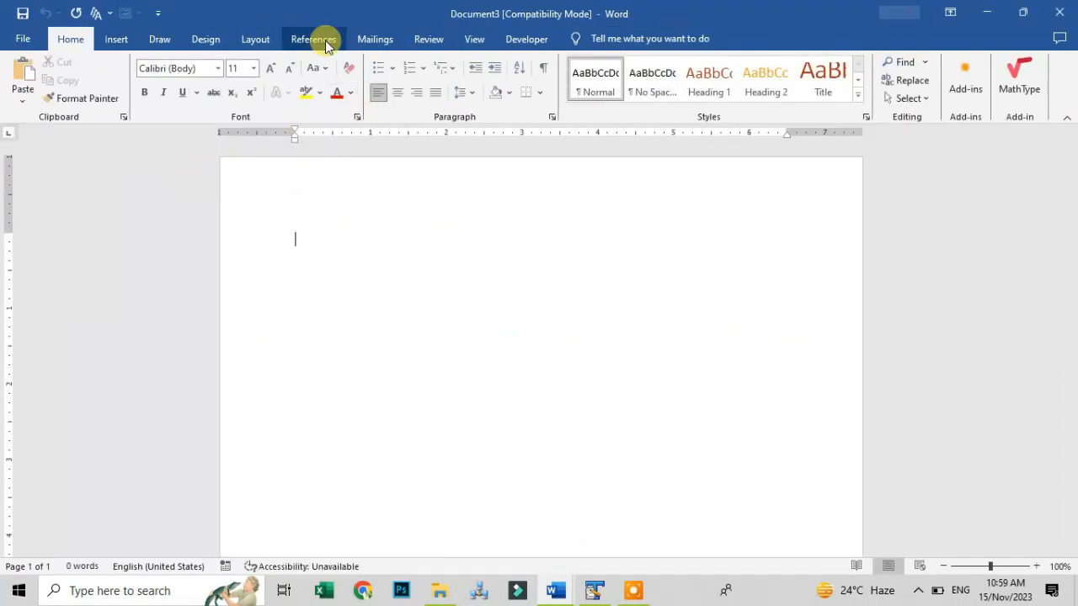
Set the mail merge document type to Letters instead of E-mail Messages
{"action": "left_click", "coordinate": [373, 43]}
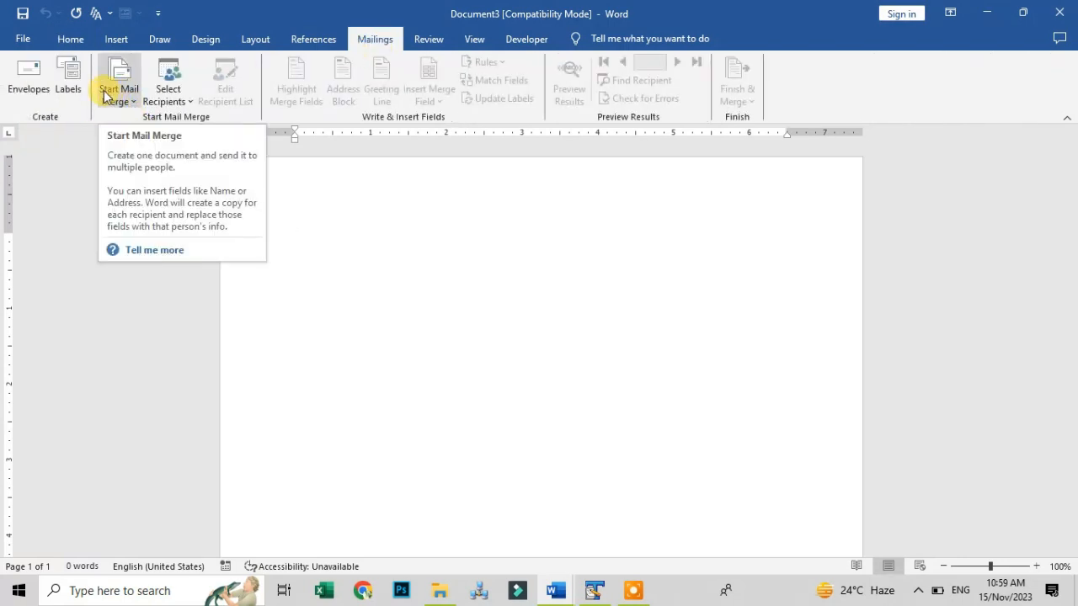
{"action": "left_click", "coordinate": [127, 101]}
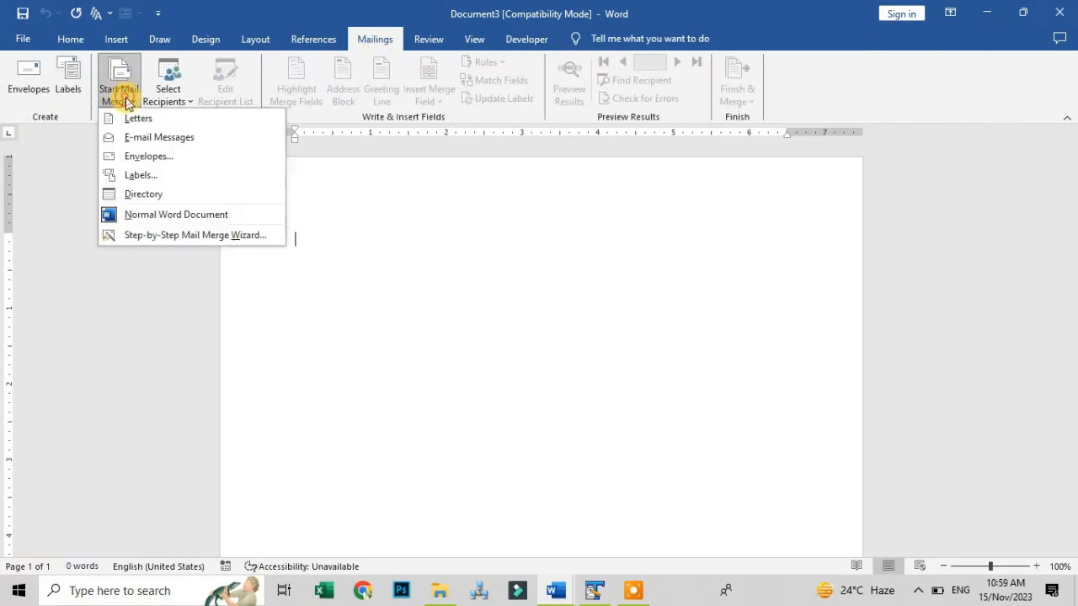
{"action": "left_click", "coordinate": [142, 138]}
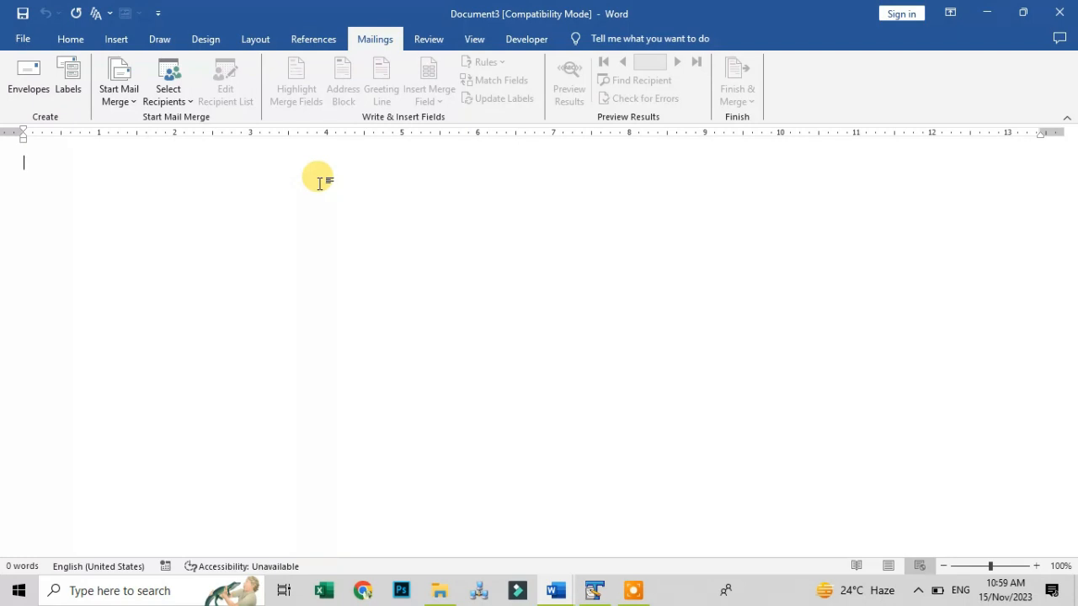
{"action": "left_click", "coordinate": [119, 93]}
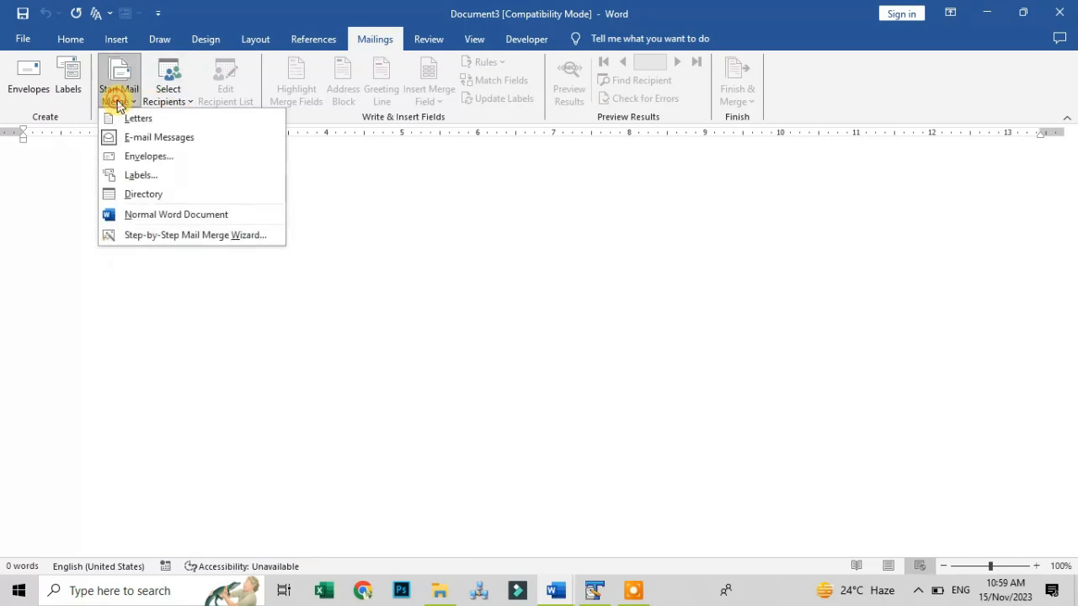
{"action": "left_click", "coordinate": [133, 119]}
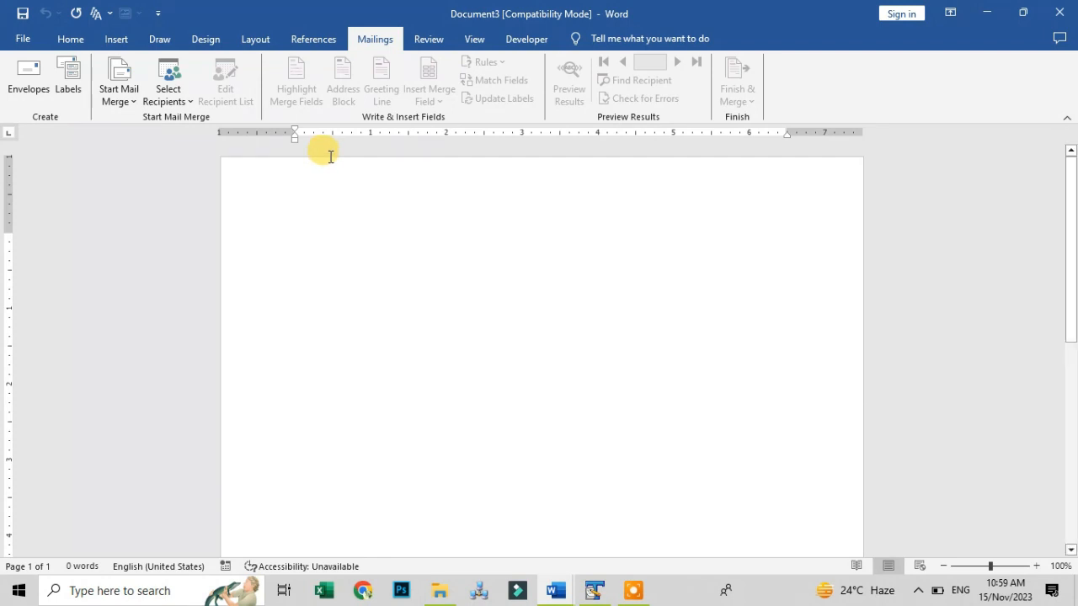
Paste the wedding invitation letter and set its text to 1.0 line spacing
{"action": "key", "text": "ctrl+v"}
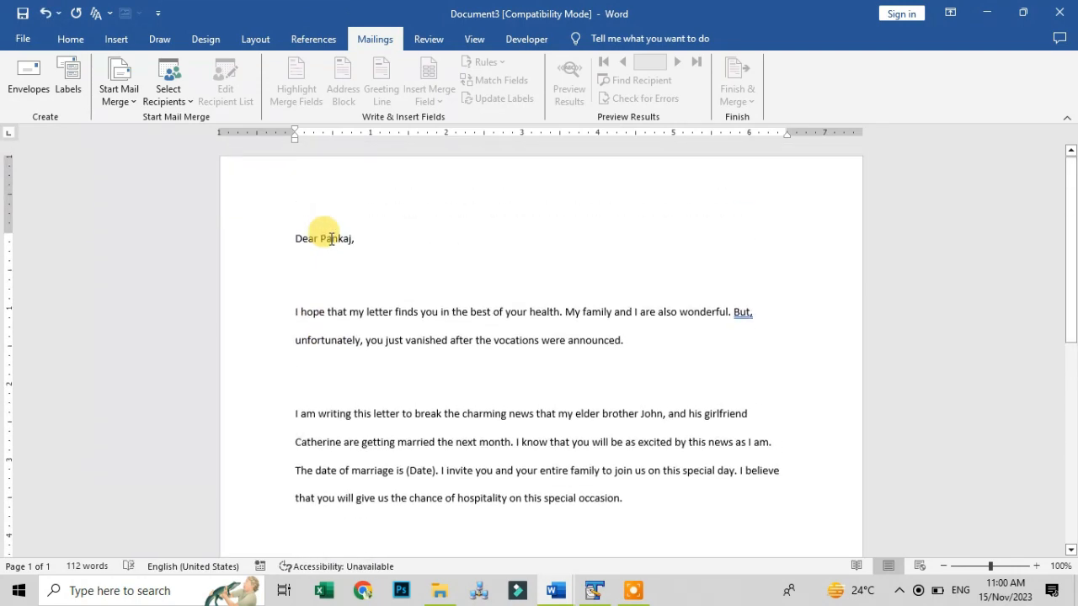
{"action": "left_click_drag", "start_coordinate": [284, 239], "coordinate": [399, 431]}
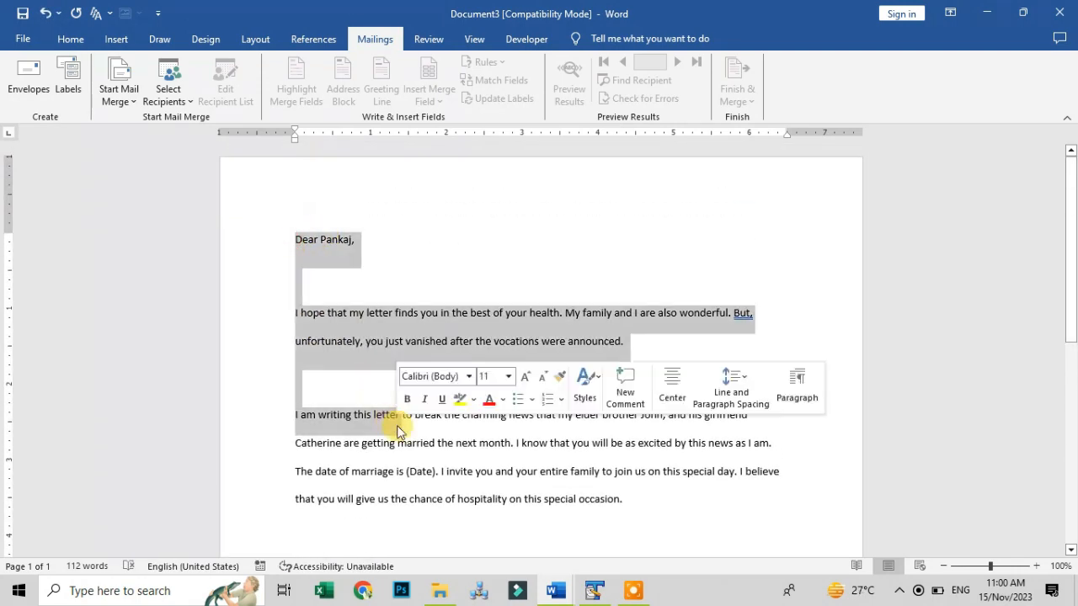
{"action": "scroll", "coordinate": [402, 420], "scroll_direction": "down", "scroll_amount": 5}
{"action": "left_click", "coordinate": [387, 381], "text": "shift"}
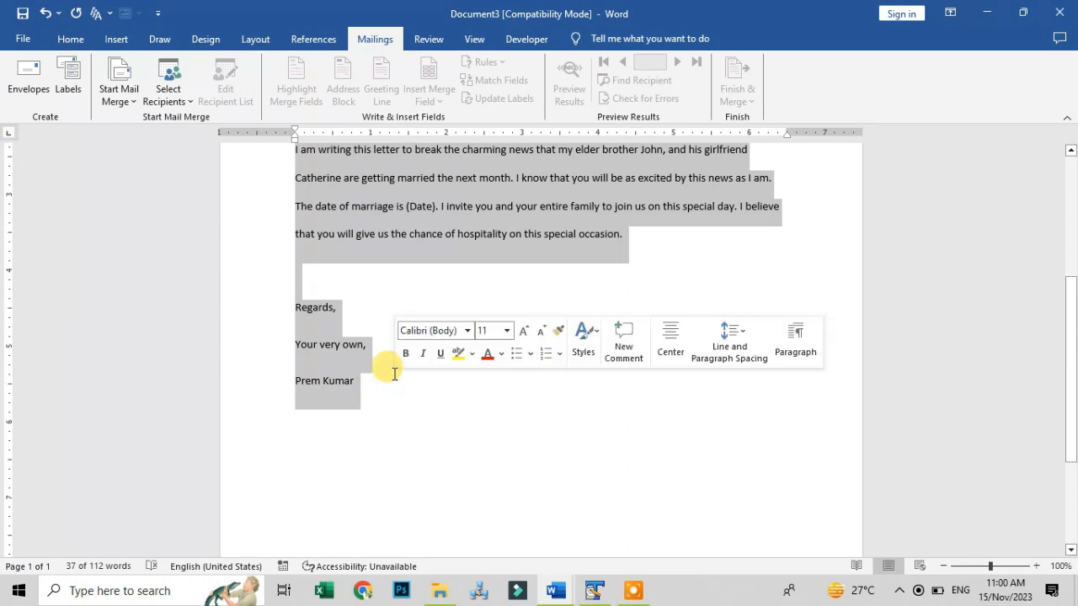
{"action": "left_click", "coordinate": [70, 39]}
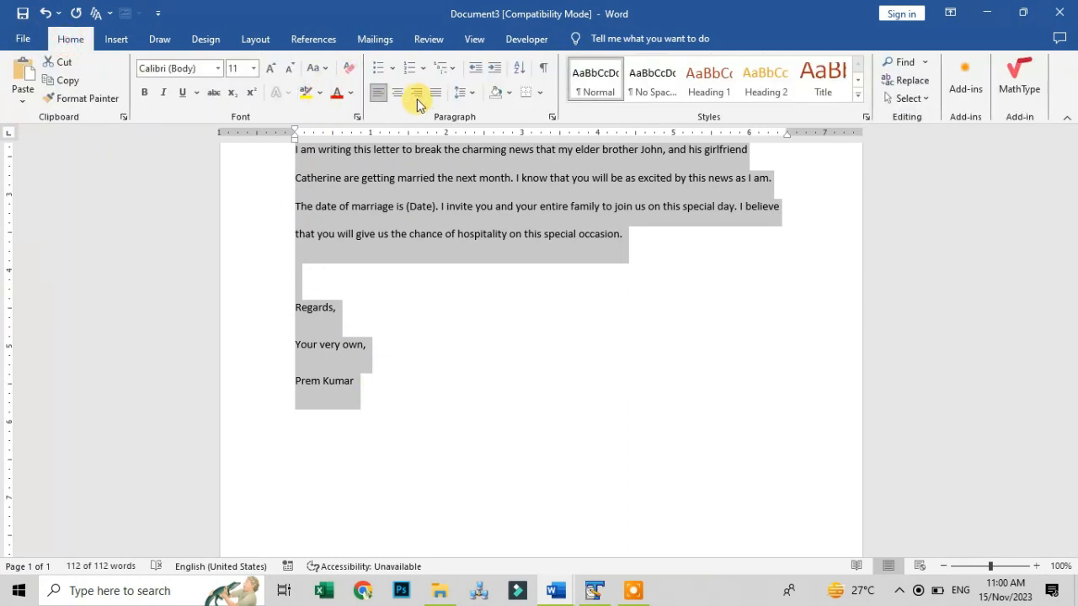
{"action": "left_click", "coordinate": [461, 92]}
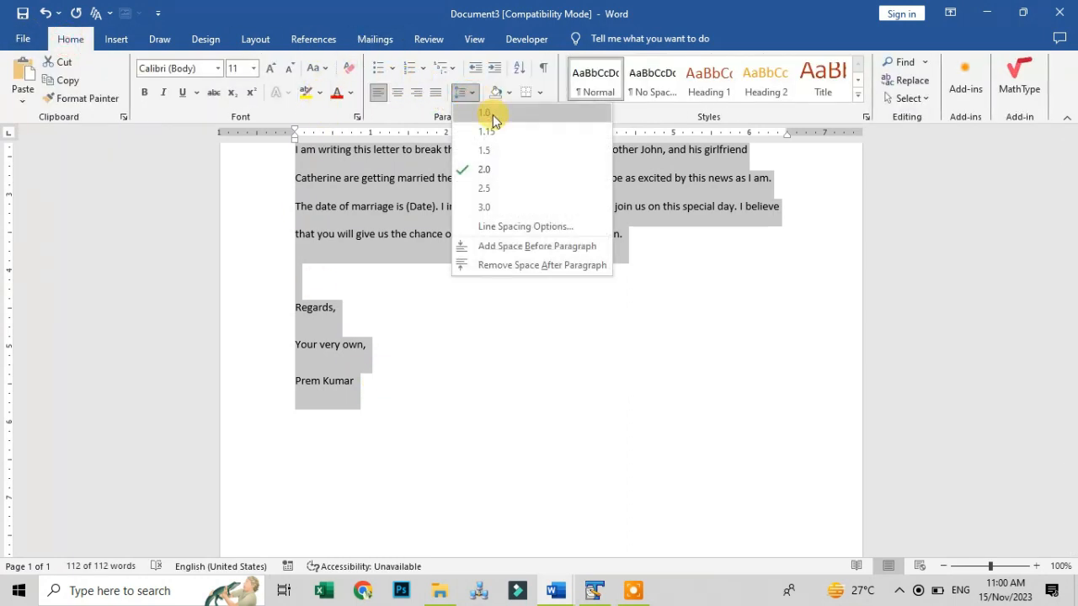
{"action": "left_click", "coordinate": [491, 116]}
{"action": "scroll", "coordinate": [388, 227], "scroll_direction": "up", "scroll_amount": 4}
{"action": "left_click", "coordinate": [402, 220]}
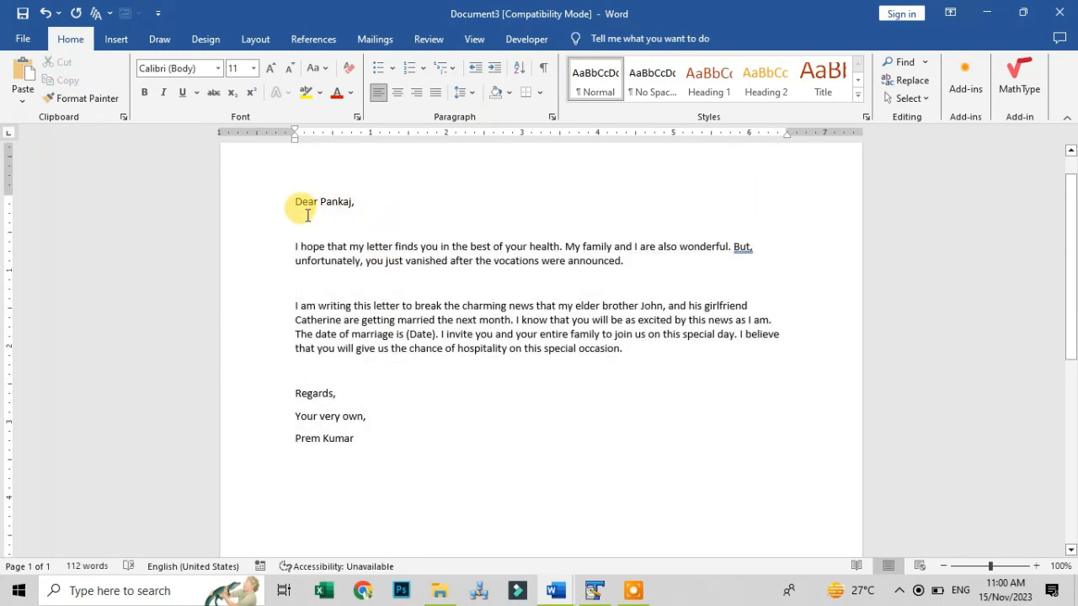
Insert a blank line above the 'Dear…' greeting
{"action": "scroll", "coordinate": [343, 237], "scroll_direction": "up", "scroll_amount": 1}
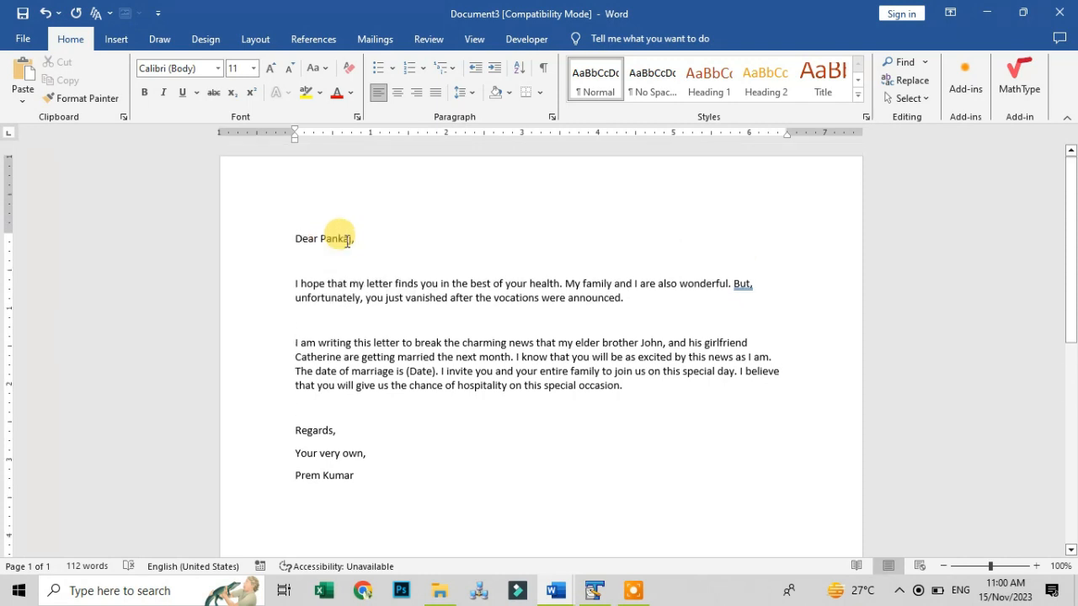
{"action": "left_click", "coordinate": [295, 238]}
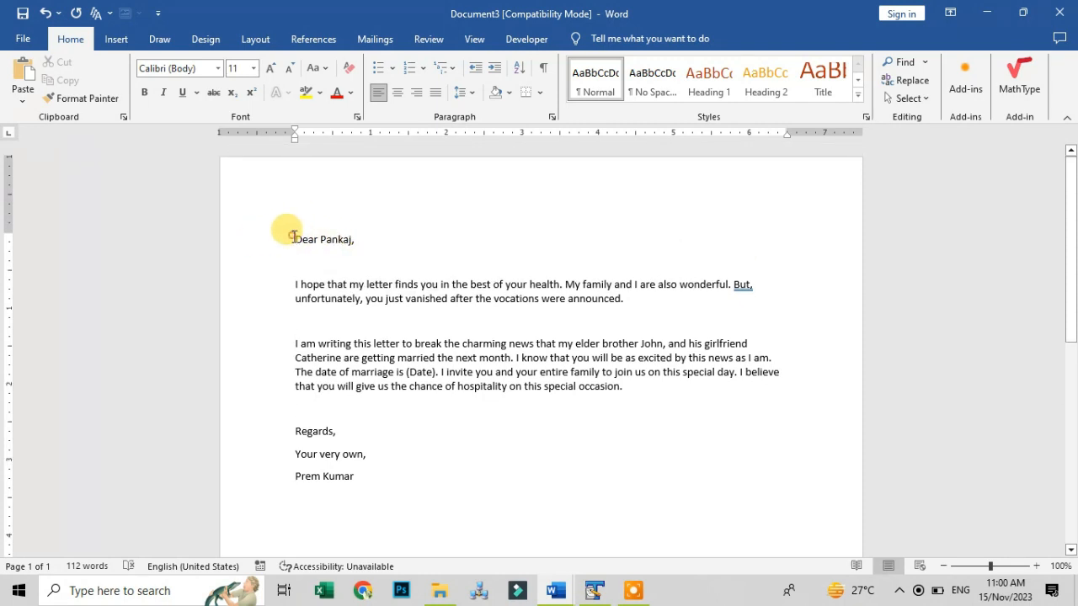
{"action": "key", "text": "Return"}
{"action": "key", "text": "Return"}
{"action": "key", "text": "Return"}
{"action": "key", "text": "Return"}
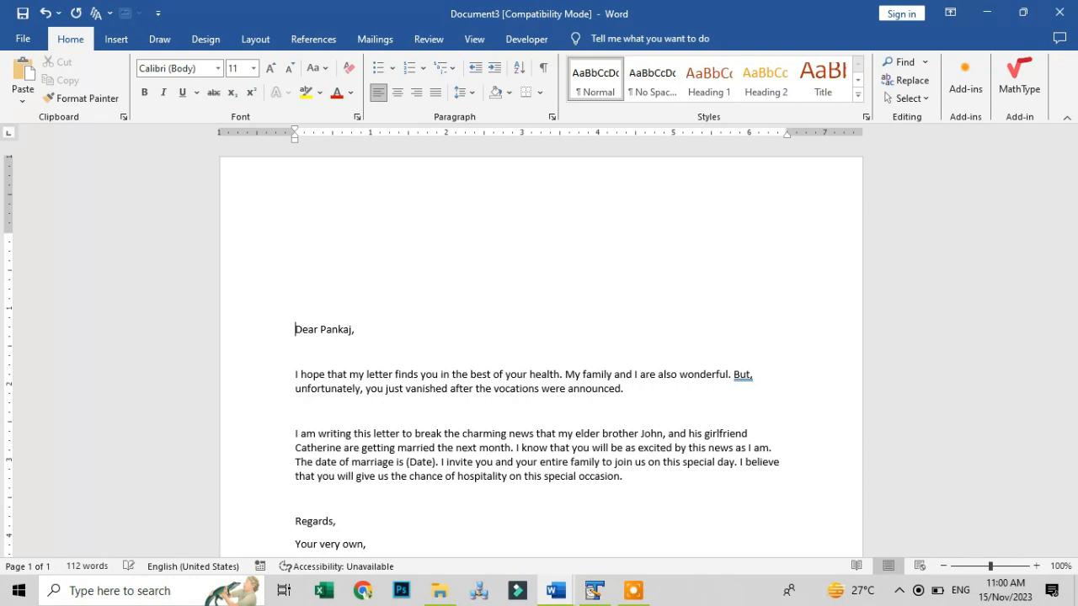
{"action": "left_click", "coordinate": [282, 221]}
{"action": "left_click", "coordinate": [312, 233]}
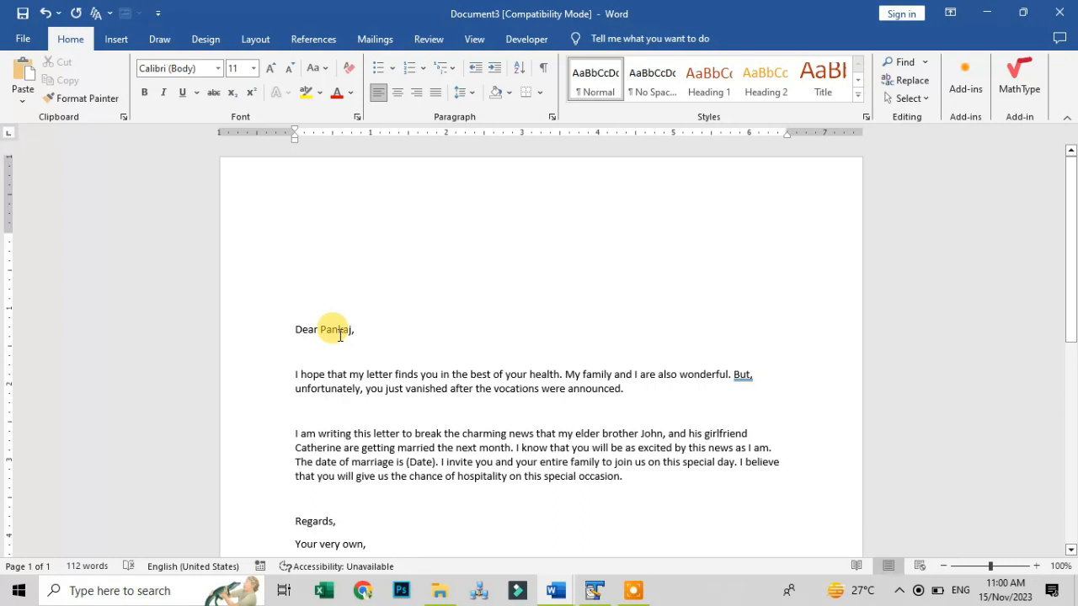
{"action": "left_click", "coordinate": [370, 40]}
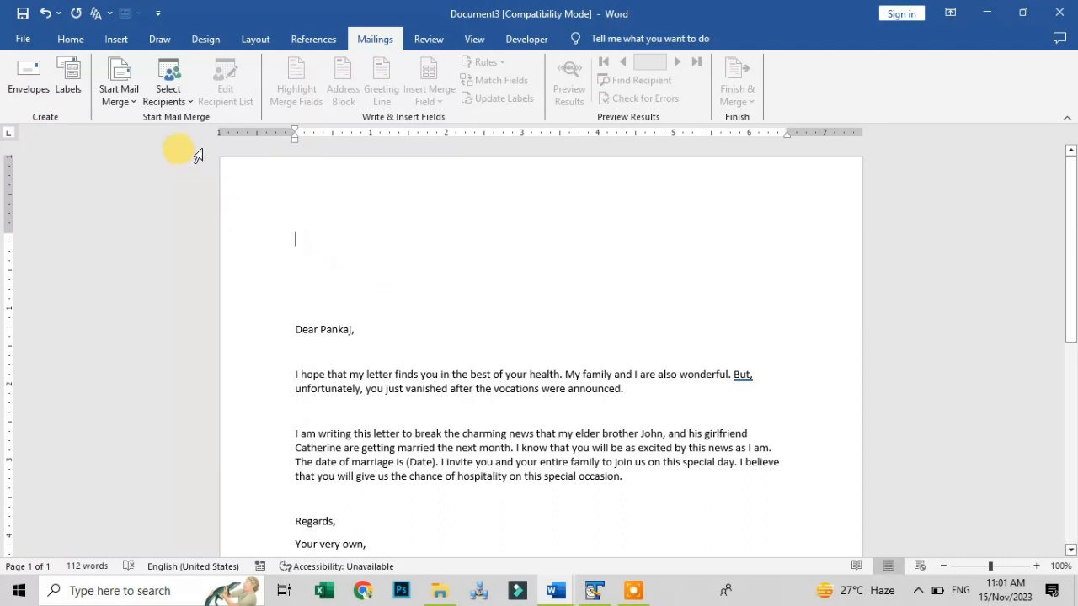
Open a new empty recipient list with Type a New List and select the first Title cell
{"action": "left_click", "coordinate": [177, 100]}
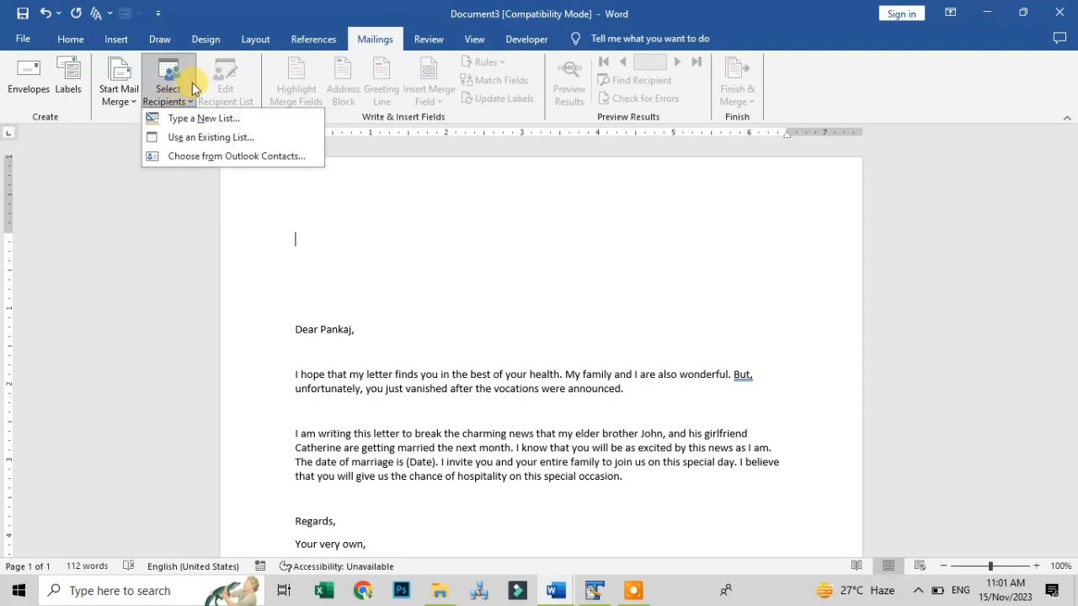
{"action": "left_click", "coordinate": [204, 125]}
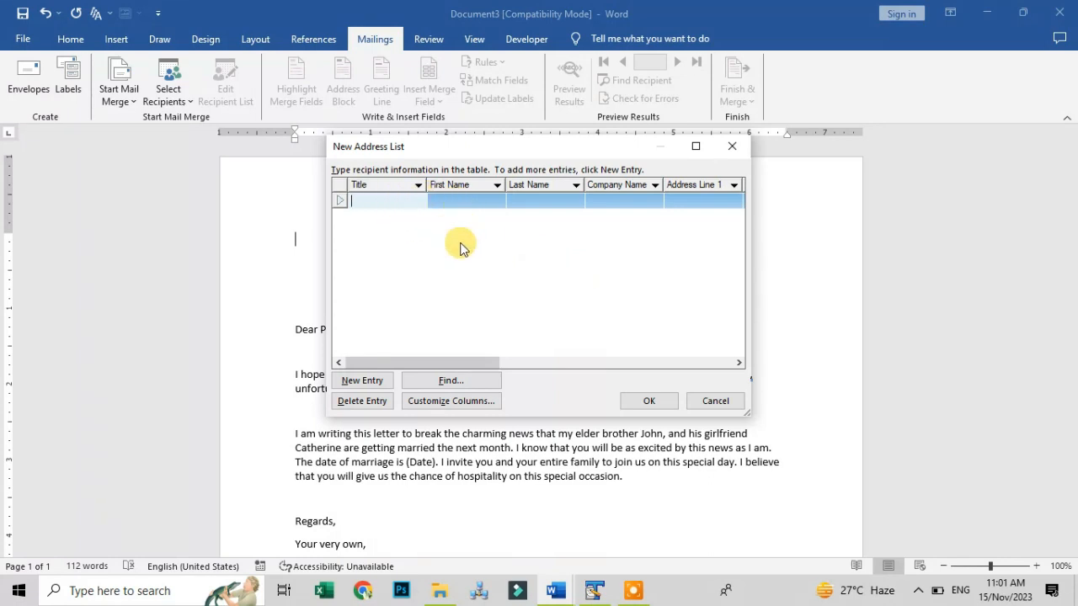
{"action": "left_click", "coordinate": [406, 195]}
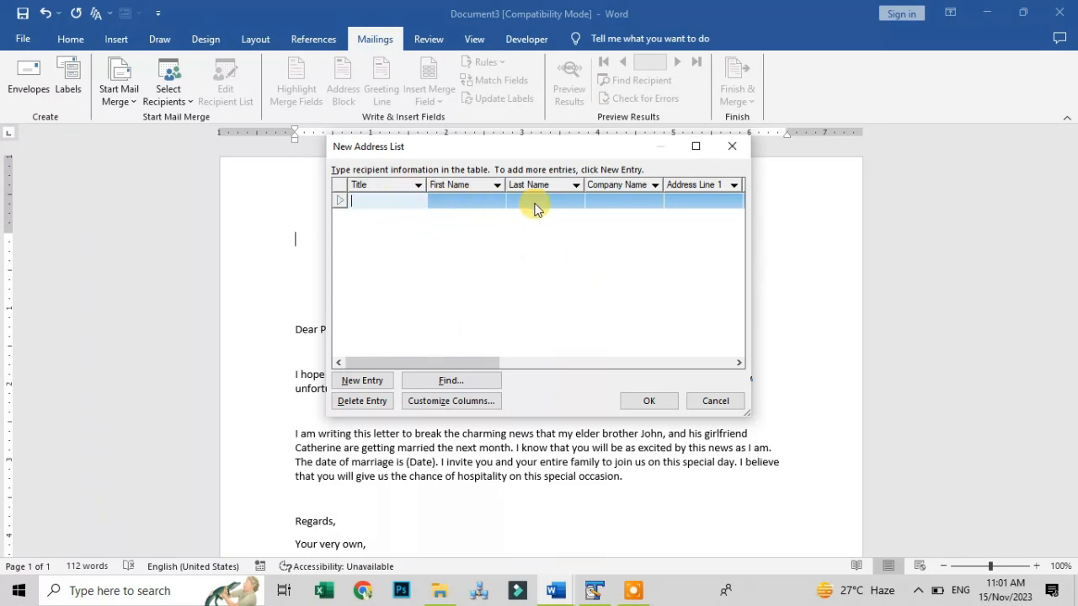
{"action": "left_click_drag", "start_coordinate": [469, 363], "coordinate": [431, 353]}
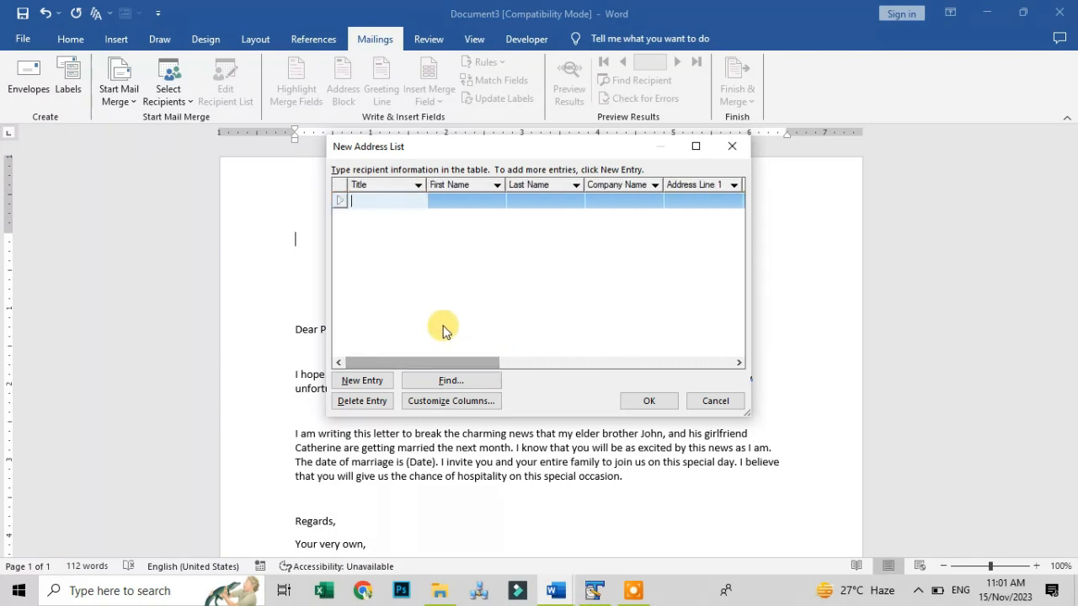
Delete the E-mail Address, Country or Region, Work Phone and Home Phone fields from the list
{"action": "left_click", "coordinate": [468, 404]}
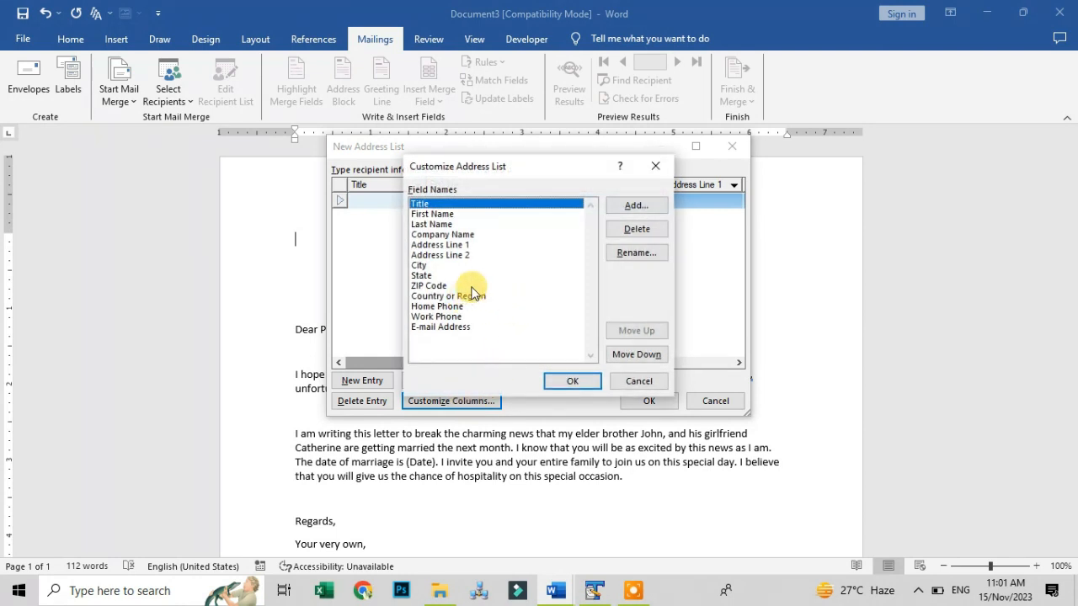
{"action": "left_click", "coordinate": [450, 328]}
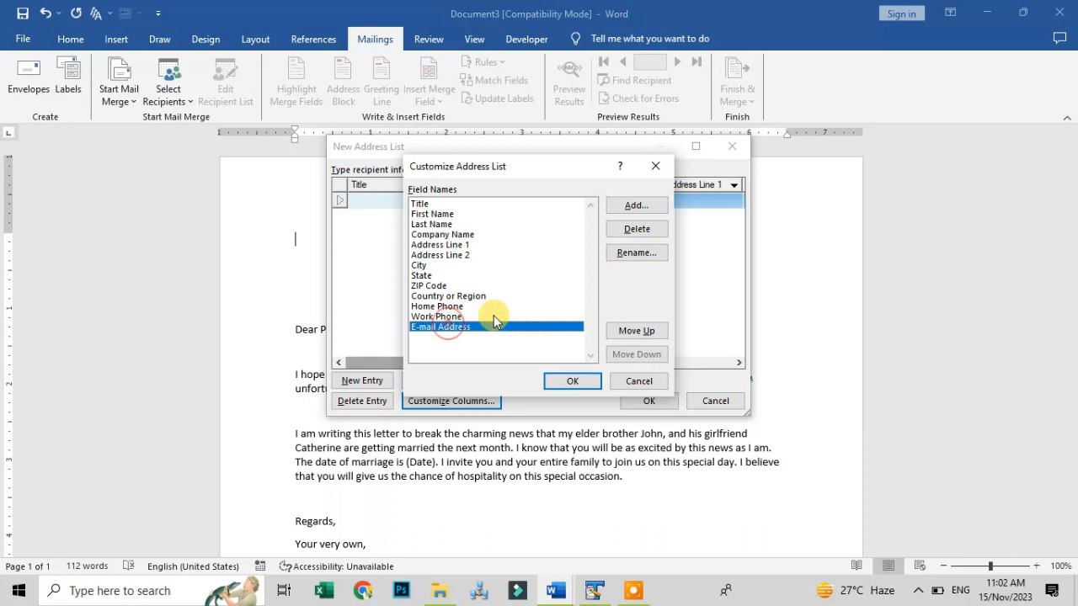
{"action": "left_click", "coordinate": [635, 230]}
{"action": "left_click", "coordinate": [485, 338]}
{"action": "left_click", "coordinate": [484, 295]}
{"action": "left_click", "coordinate": [637, 229]}
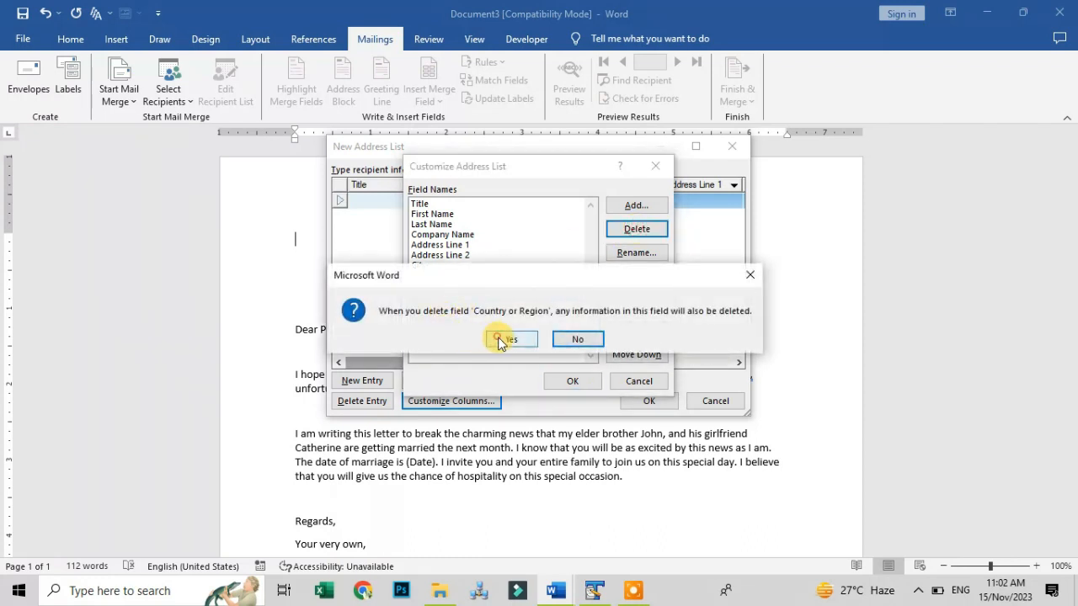
{"action": "left_click", "coordinate": [510, 339]}
{"action": "left_click", "coordinate": [455, 306]}
{"action": "left_click", "coordinate": [633, 229]}
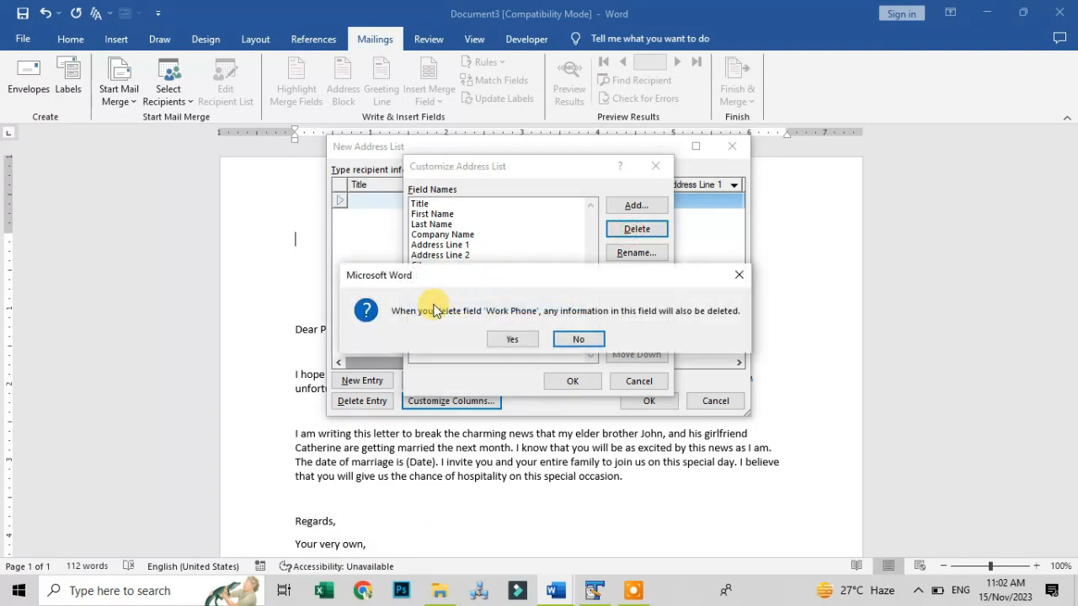
{"action": "left_click", "coordinate": [501, 337]}
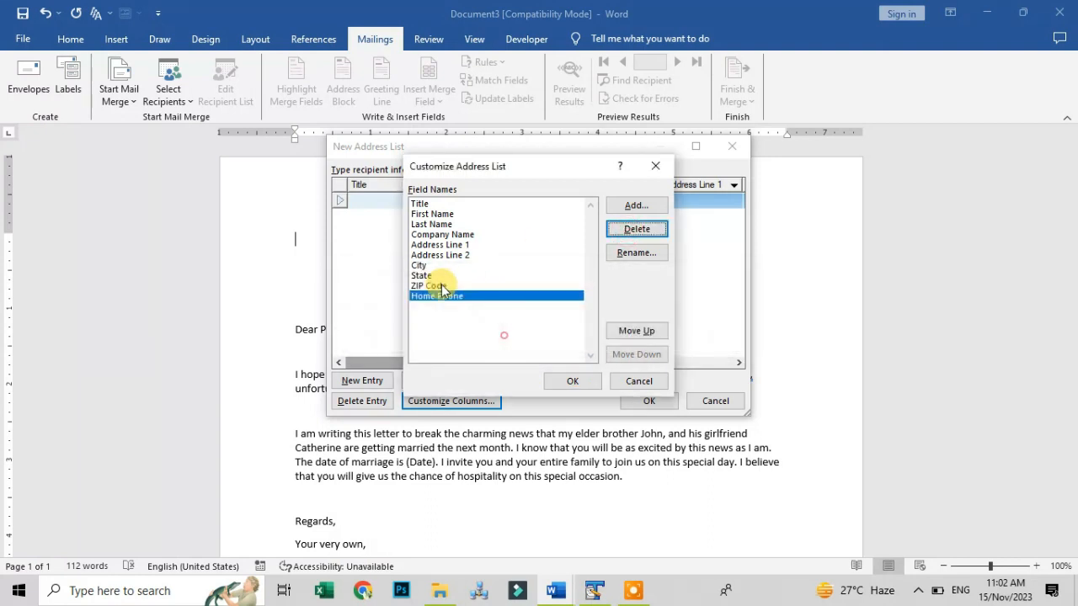
{"action": "left_click", "coordinate": [637, 229]}
{"action": "left_click", "coordinate": [501, 337]}
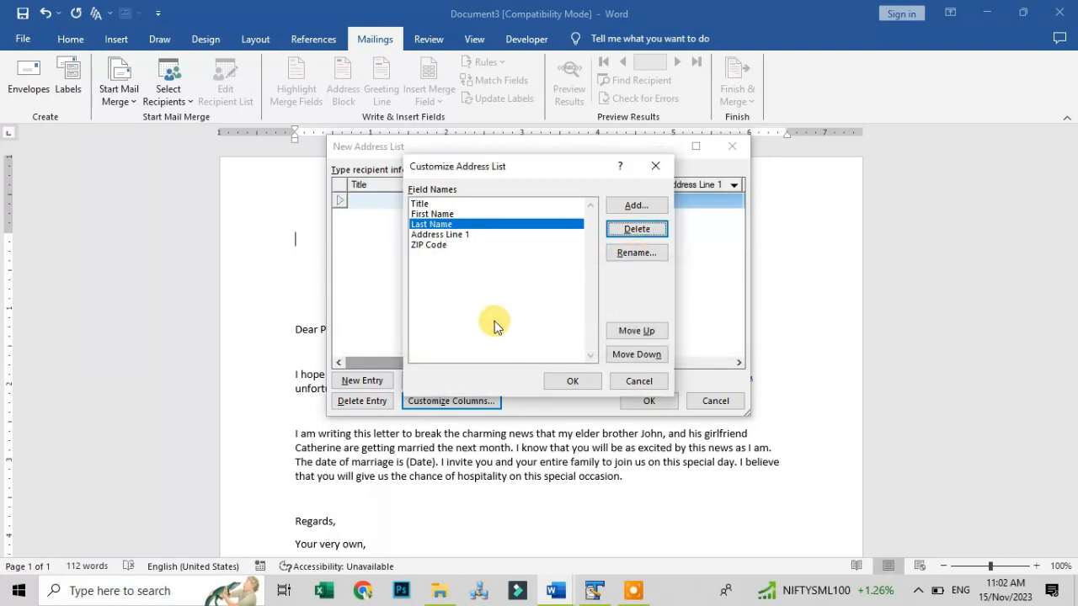
{"action": "left_click", "coordinate": [572, 376]}
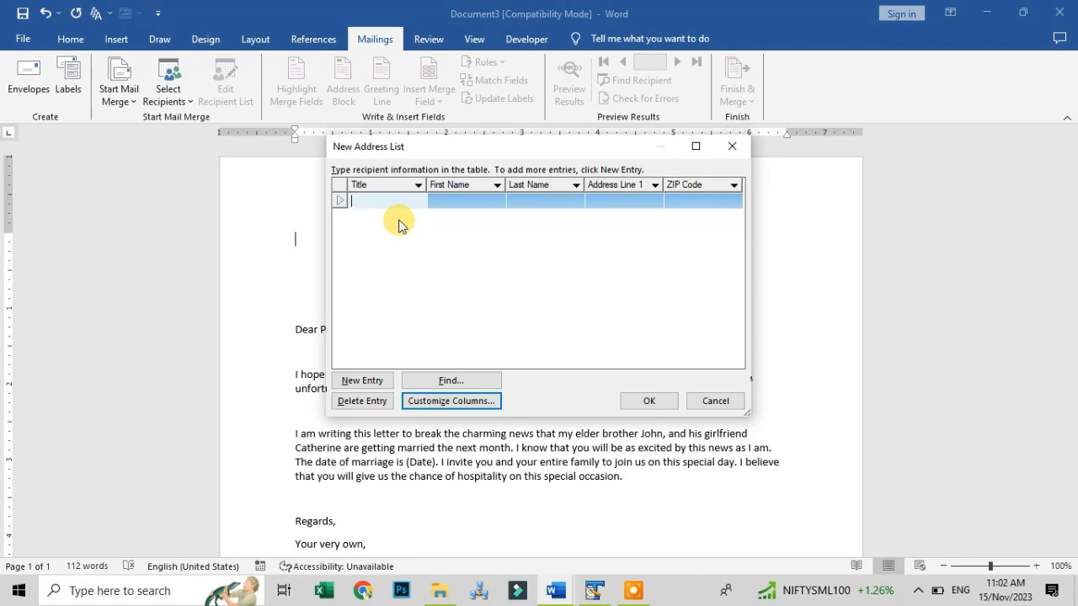
Enter a recipient with title Mr, first and last name, address line and ZIP code
{"action": "type", "text": "Mr"}
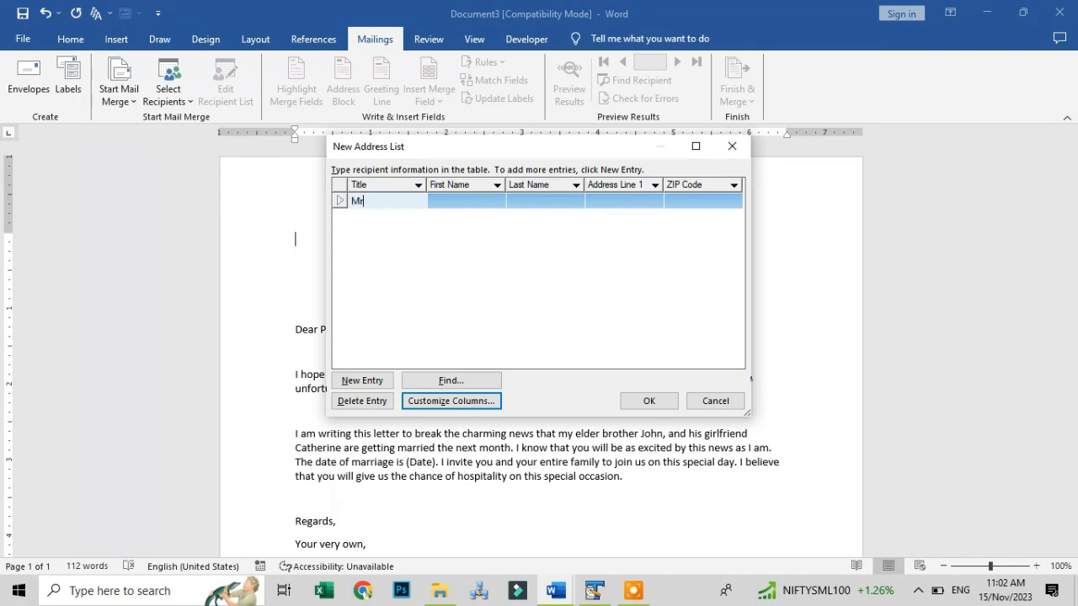
{"action": "key", "text": "Tab"}
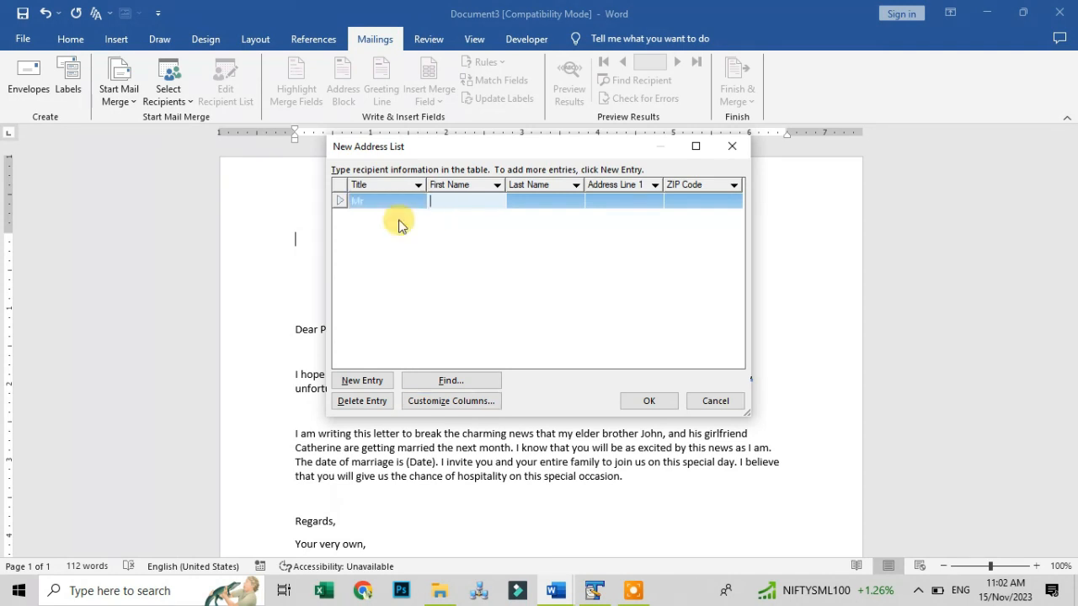
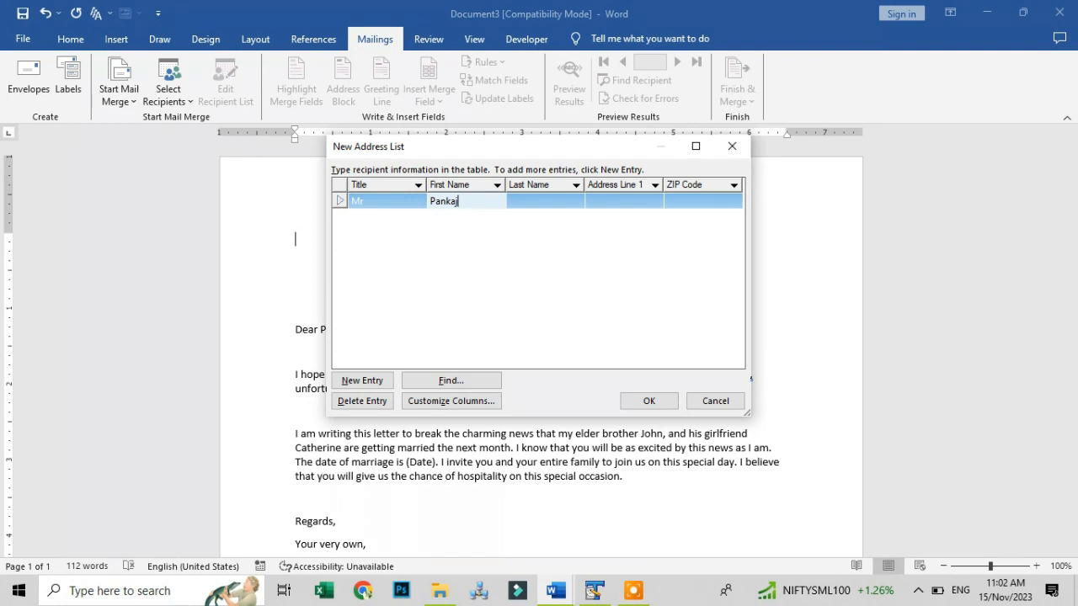
{"action": "key", "text": "Tab"}
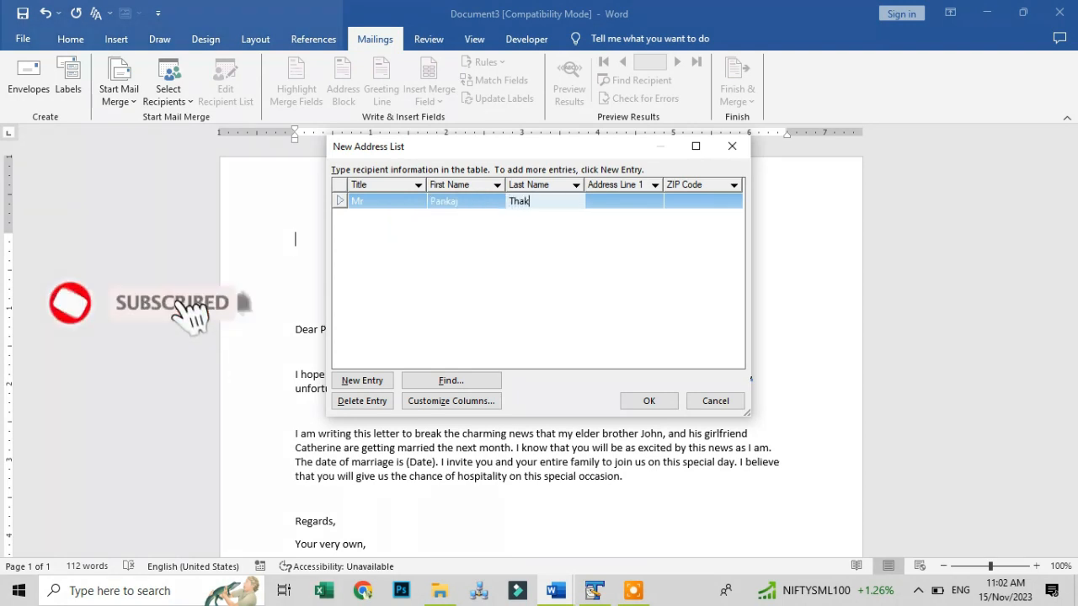
{"action": "key", "text": "Tab"}
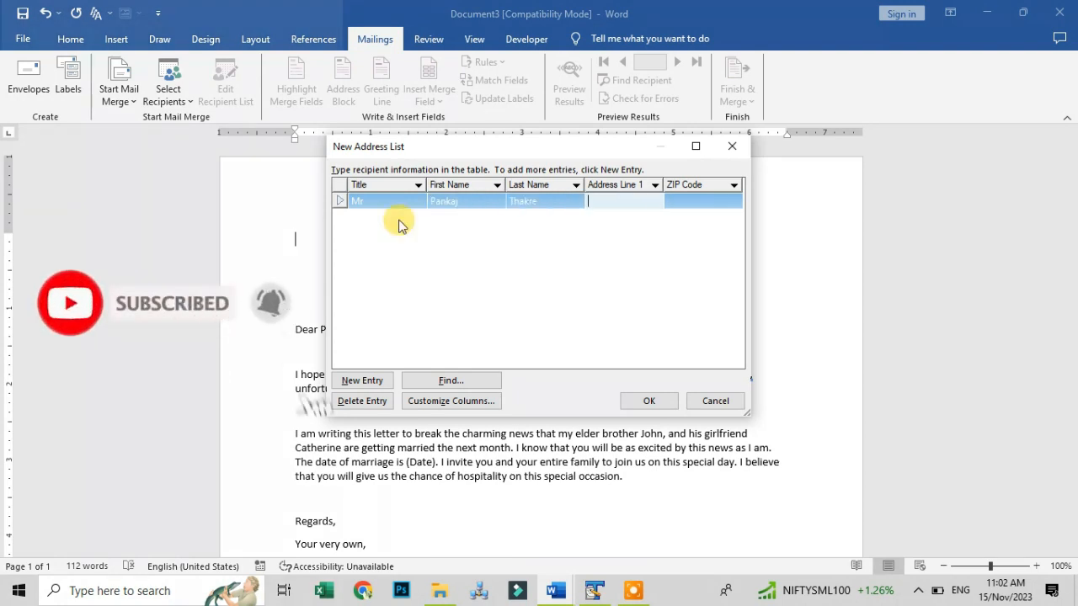
{"action": "type", "text": "Murri"}
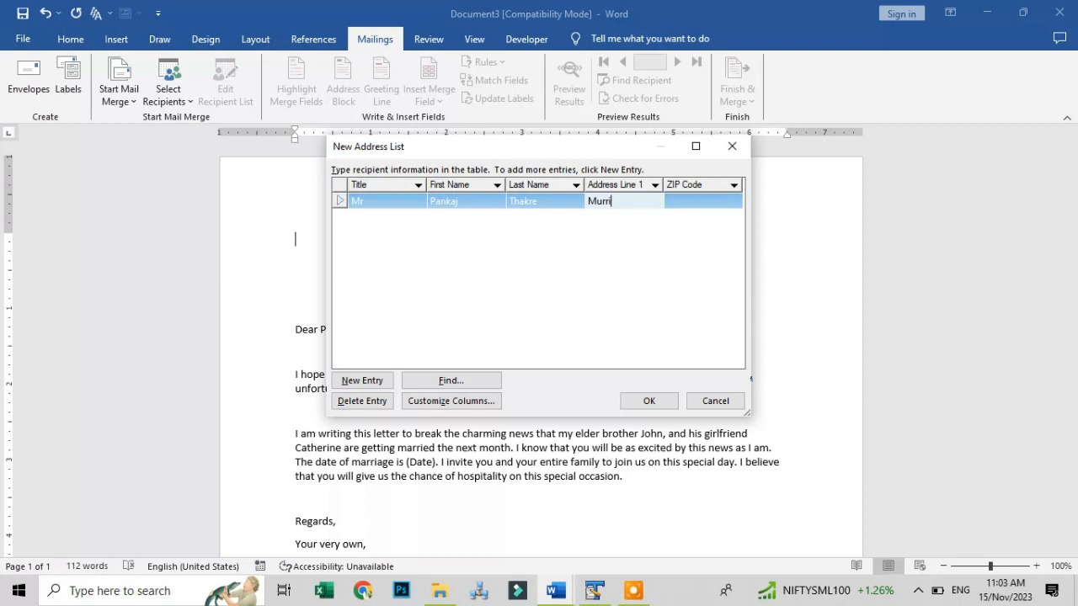
{"action": "key", "text": "Tab"}
{"action": "type", "text": "4"}
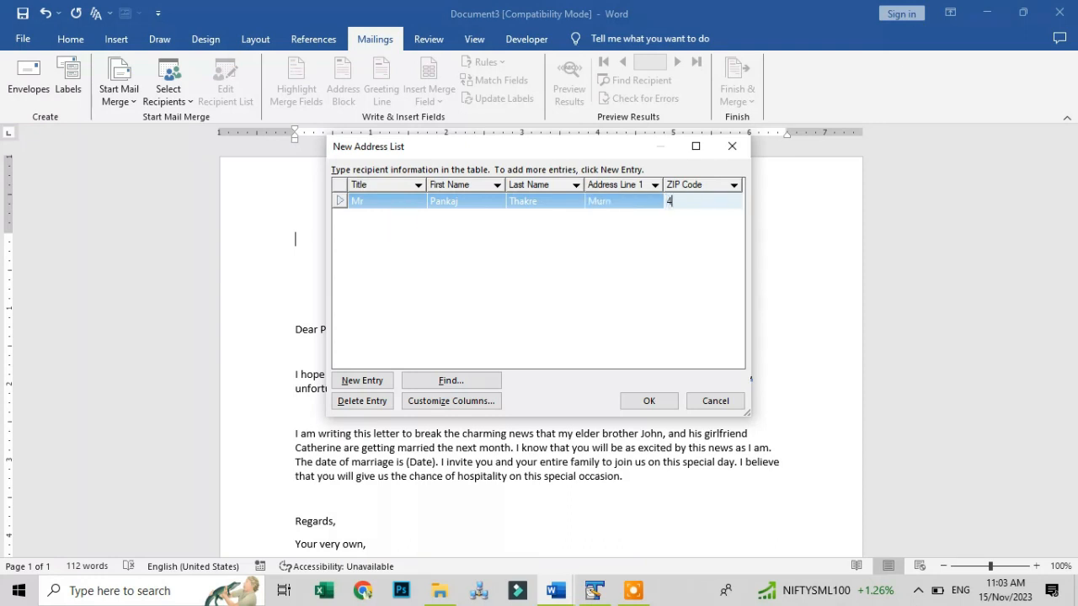
{"action": "type", "text": "41011"}
{"action": "left_click", "coordinate": [360, 199]}
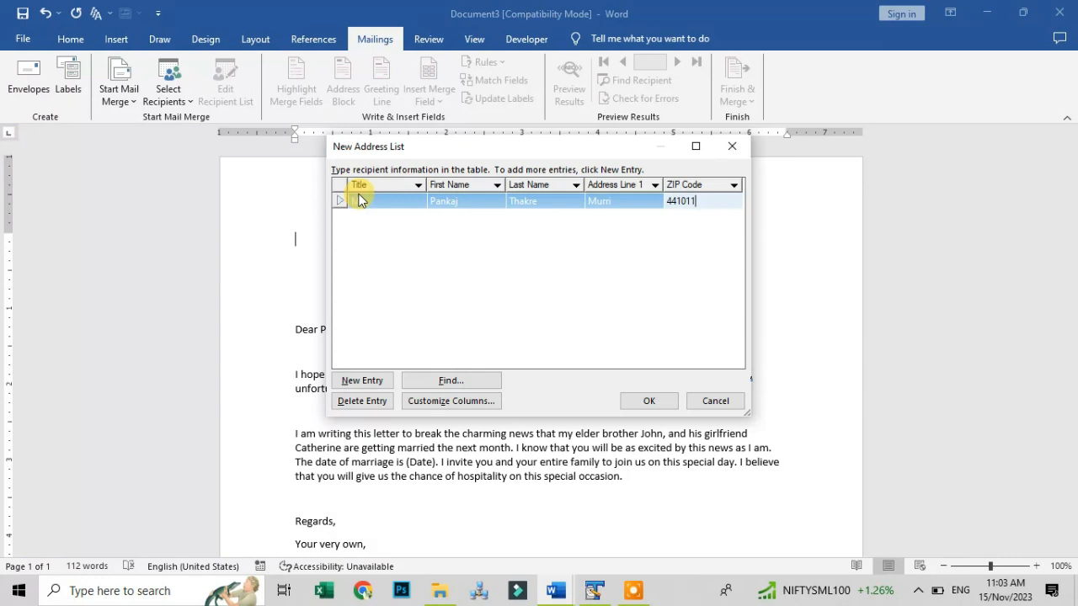
Add a recipient with title Miss and their first and last name, then confirm the list
{"action": "key", "text": "Tab"}
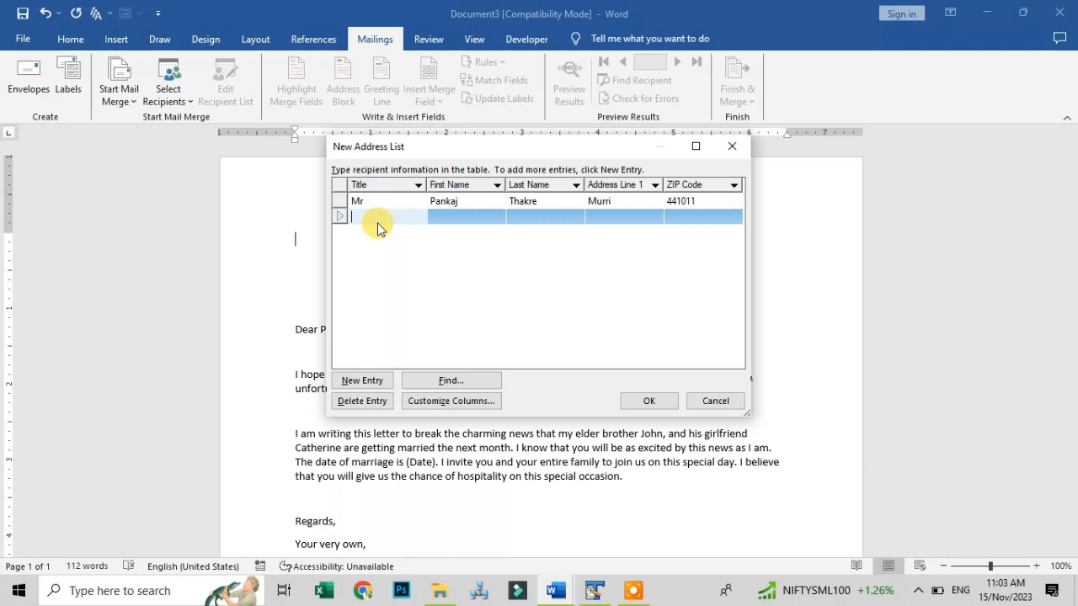
{"action": "type", "text": "Miss"}
{"action": "key", "text": "Tab"}
{"action": "key", "text": "Tab"}
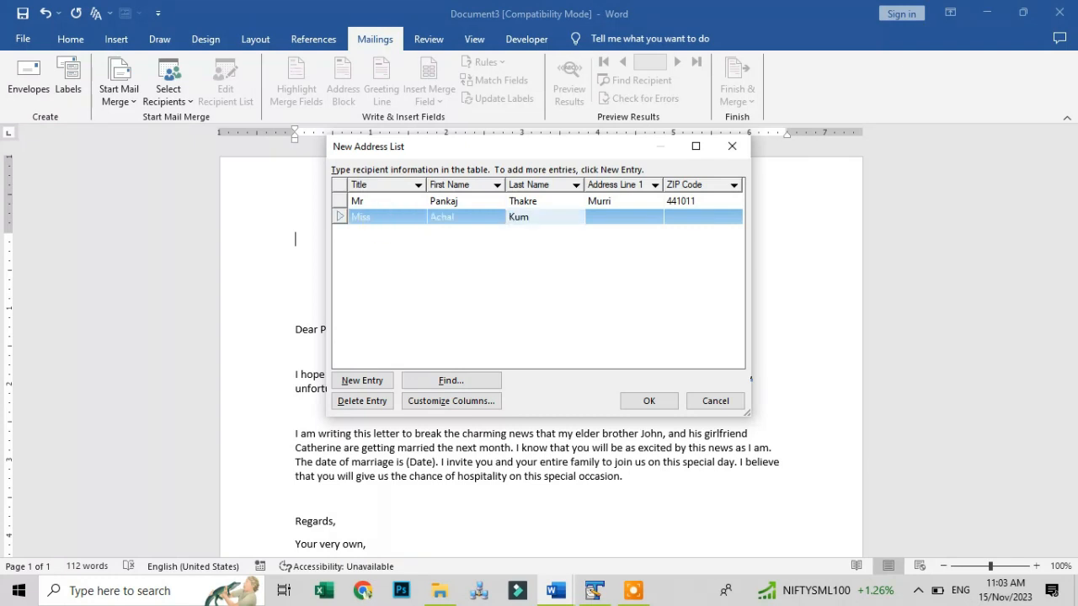
{"action": "key", "text": "Tab"}
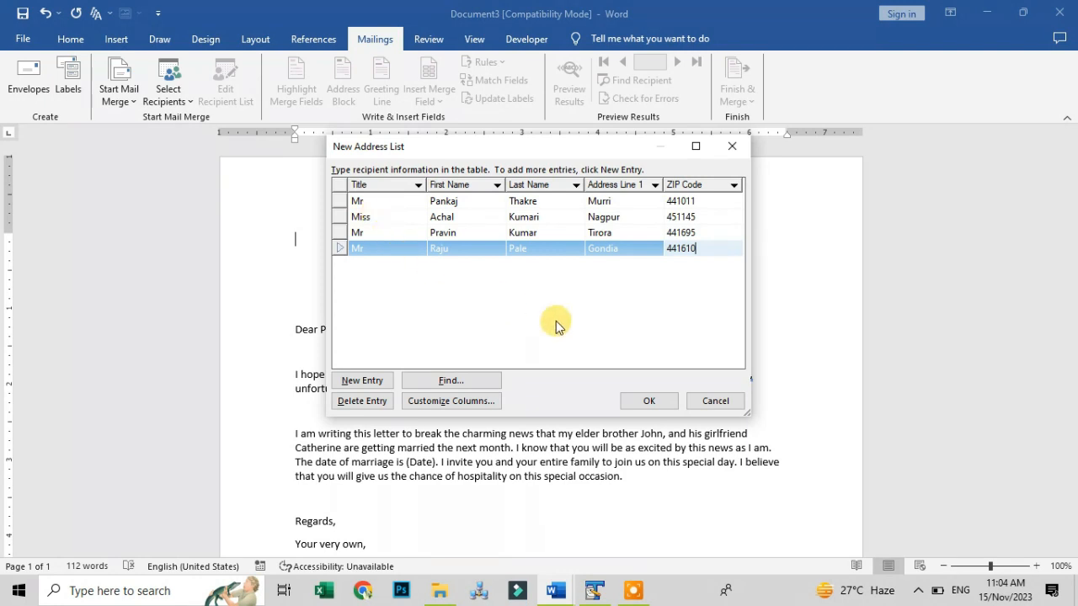
{"action": "left_click", "coordinate": [640, 403]}
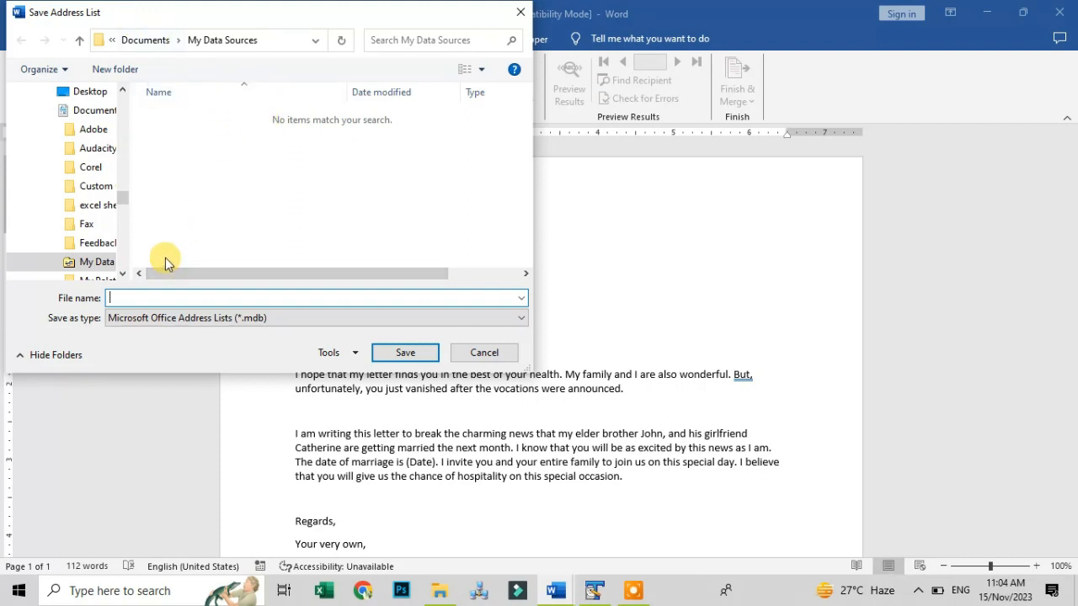
Save the address list with the file name 'My List'
{"action": "type", "text": "My List"}
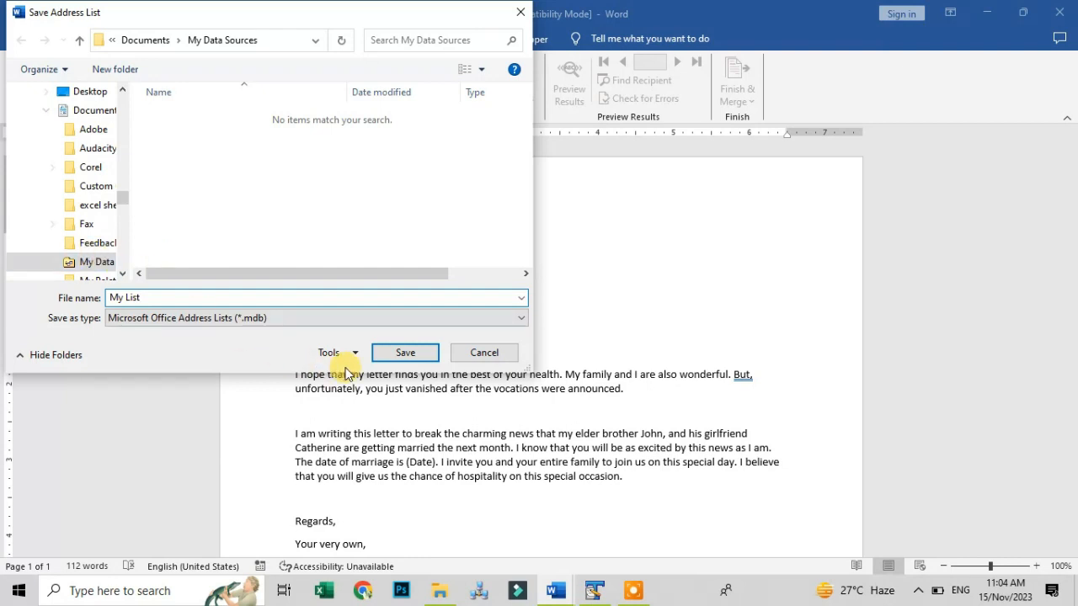
{"action": "left_click", "coordinate": [391, 353]}
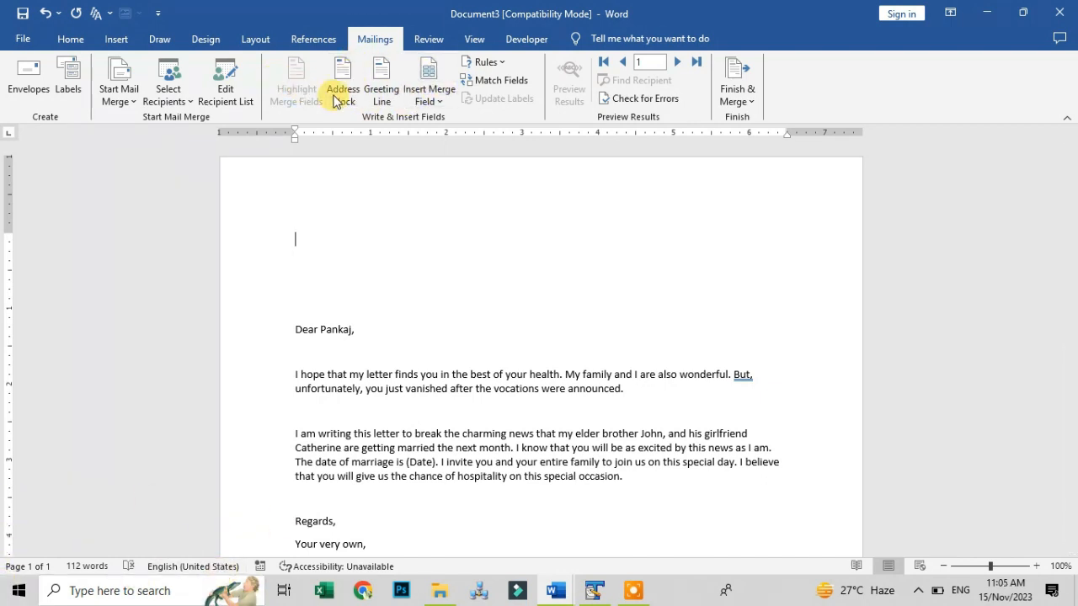
Review the four My List.mdb recipient entries, save the data source, and keep every recipient selected
{"action": "left_click", "coordinate": [243, 73]}
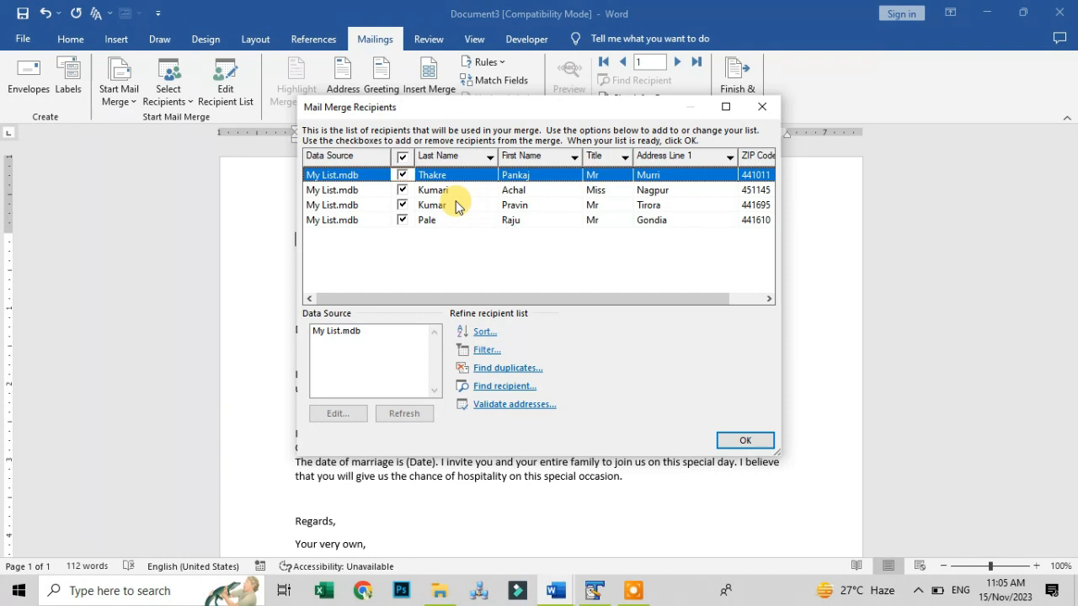
{"action": "left_click", "coordinate": [369, 330]}
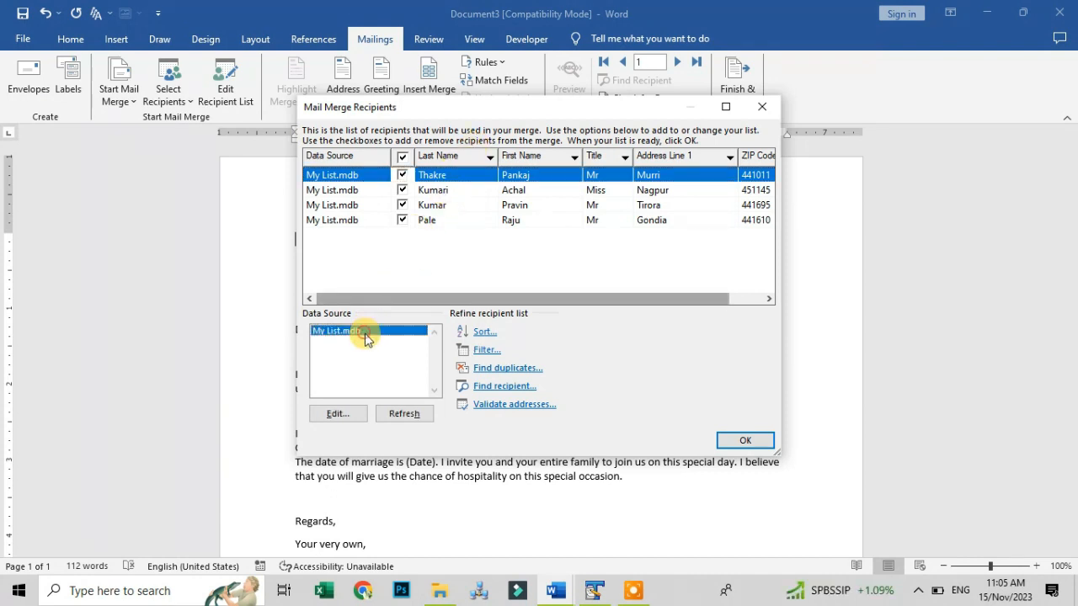
{"action": "left_click", "coordinate": [338, 414]}
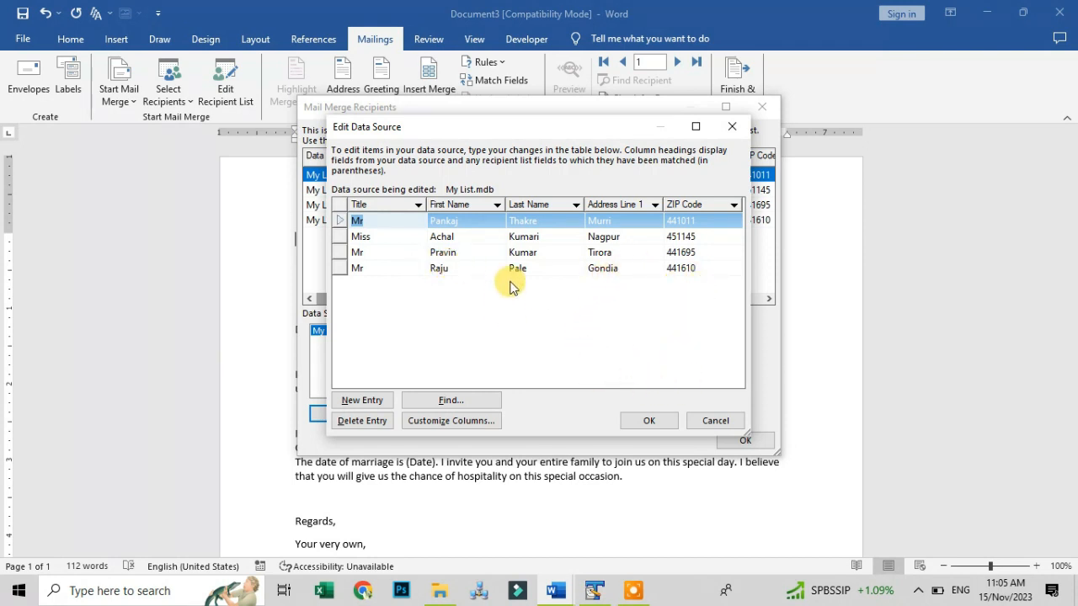
{"action": "left_click", "coordinate": [444, 269]}
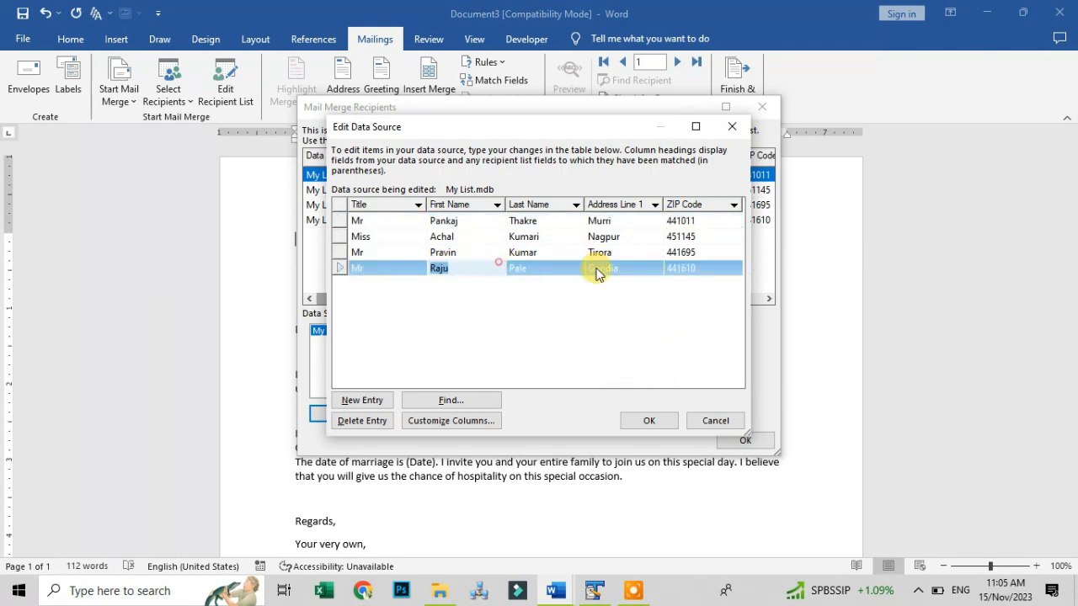
{"action": "left_click", "coordinate": [648, 418]}
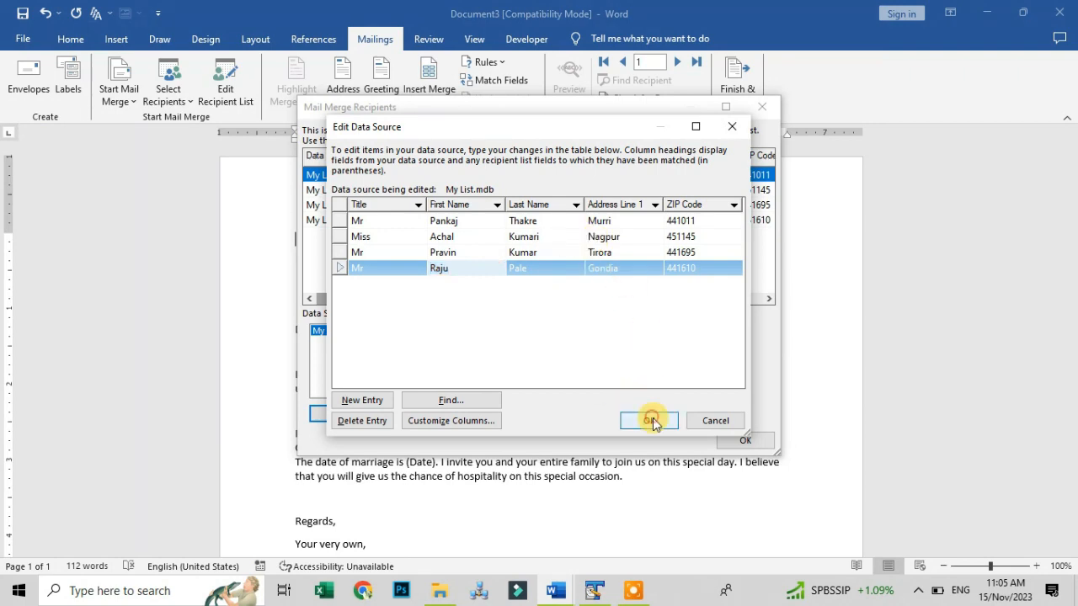
{"action": "left_click", "coordinate": [493, 333]}
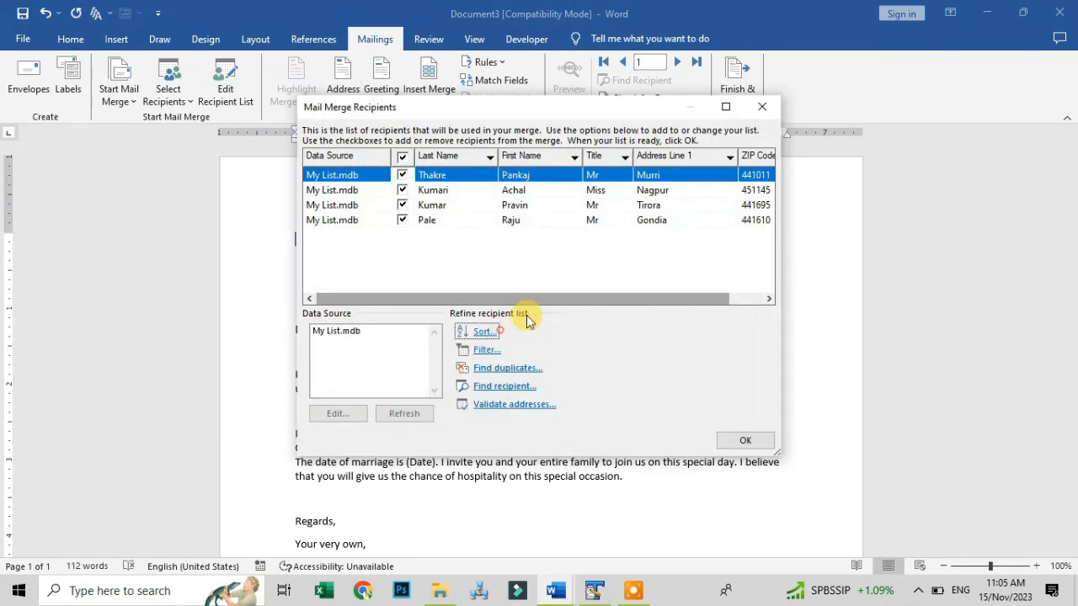
{"action": "left_click", "coordinate": [741, 436]}
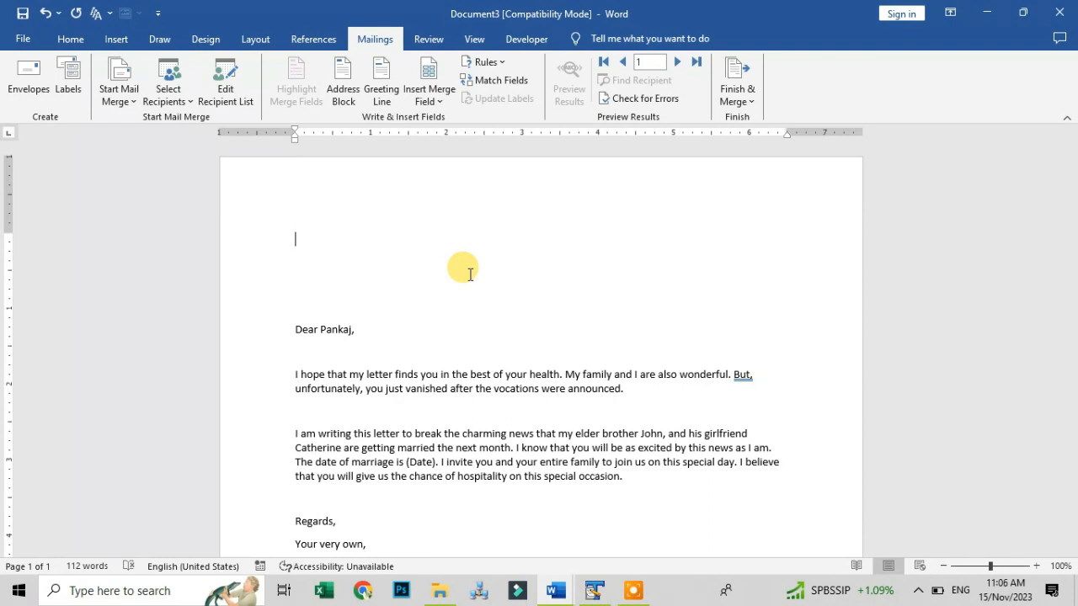
Insert the Title, First_Name and Last_Name merge fields at the top of the letter
{"action": "left_click", "coordinate": [441, 102]}
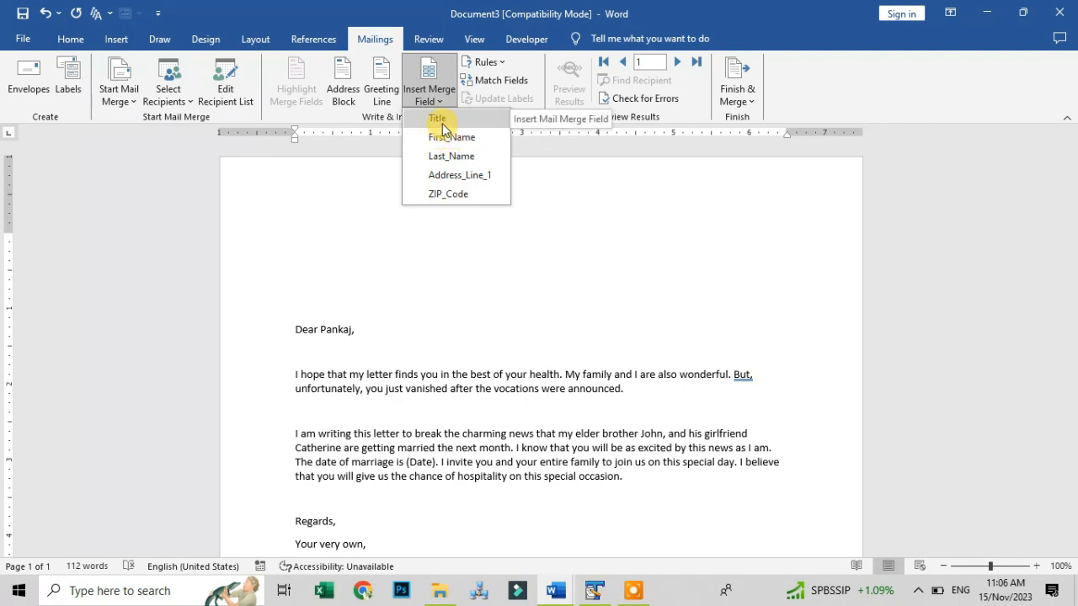
{"action": "left_click", "coordinate": [438, 119]}
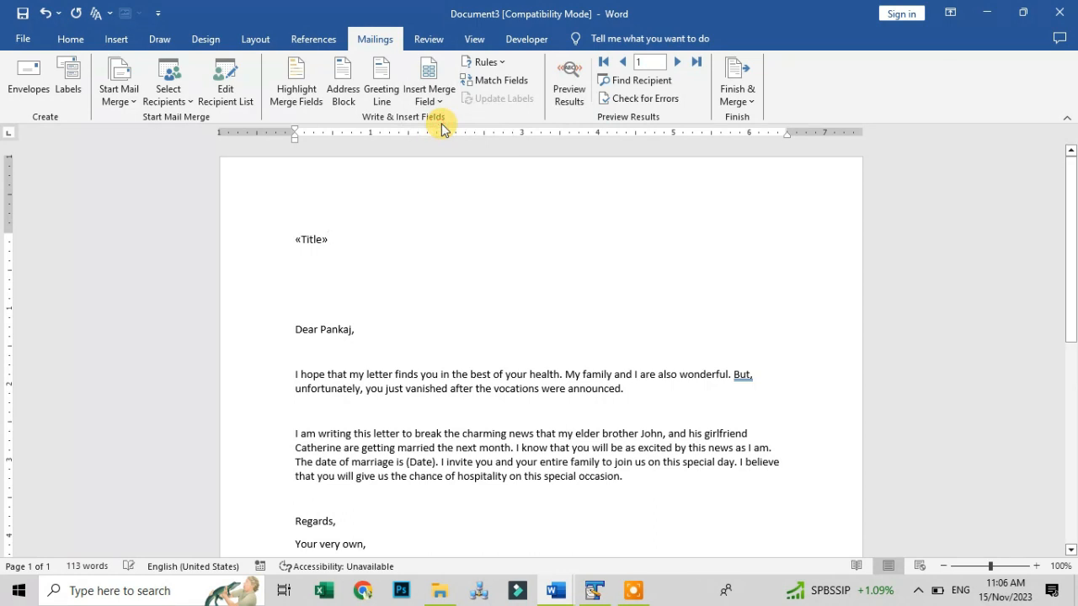
{"action": "left_click", "coordinate": [437, 109]}
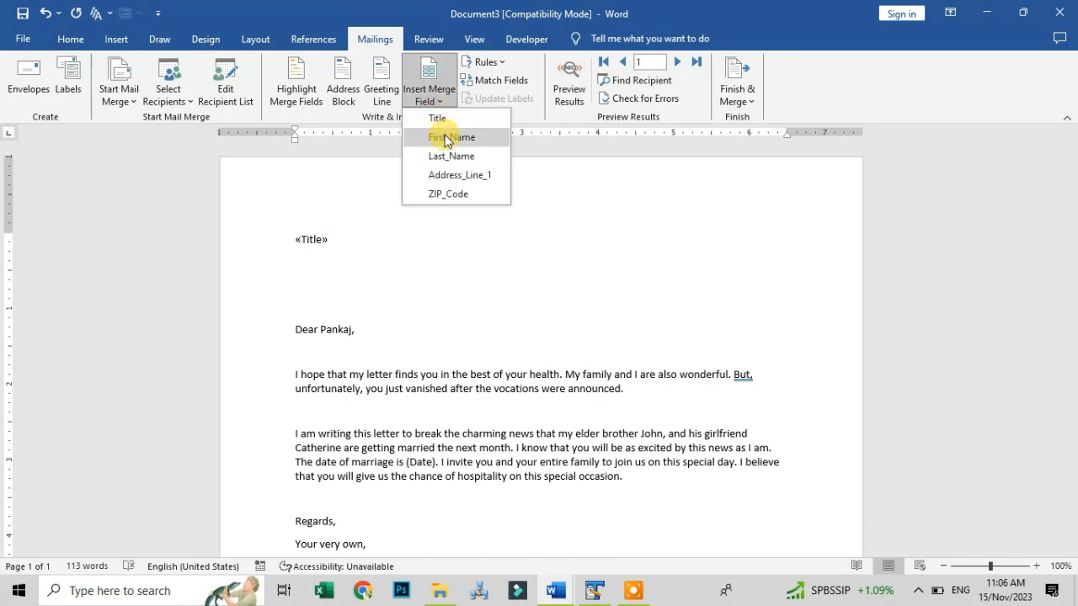
{"action": "left_click", "coordinate": [445, 138]}
{"action": "left_click", "coordinate": [427, 98]}
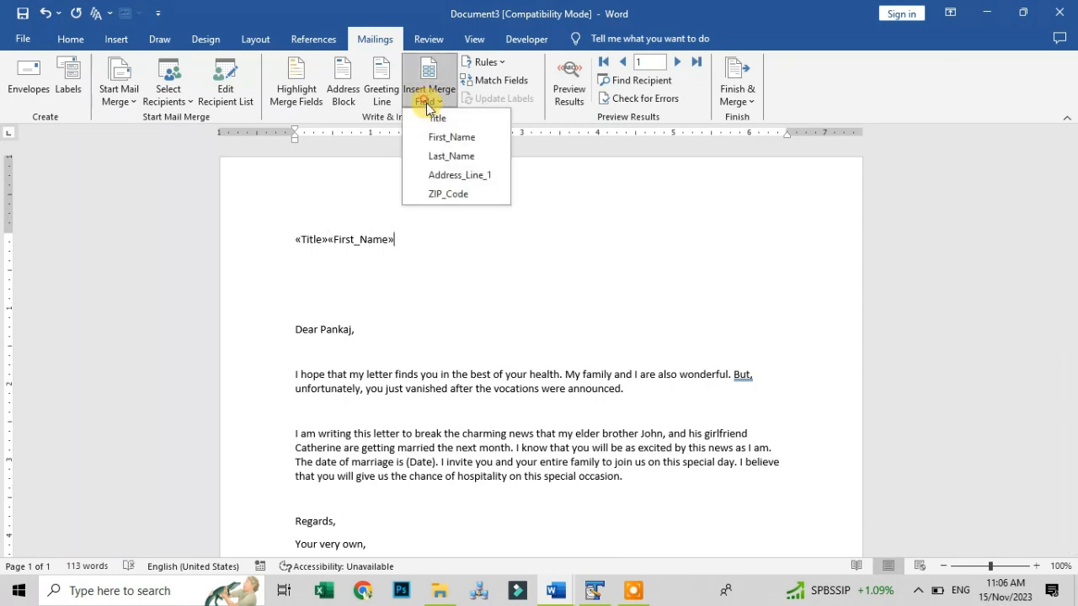
{"action": "left_click", "coordinate": [447, 156]}
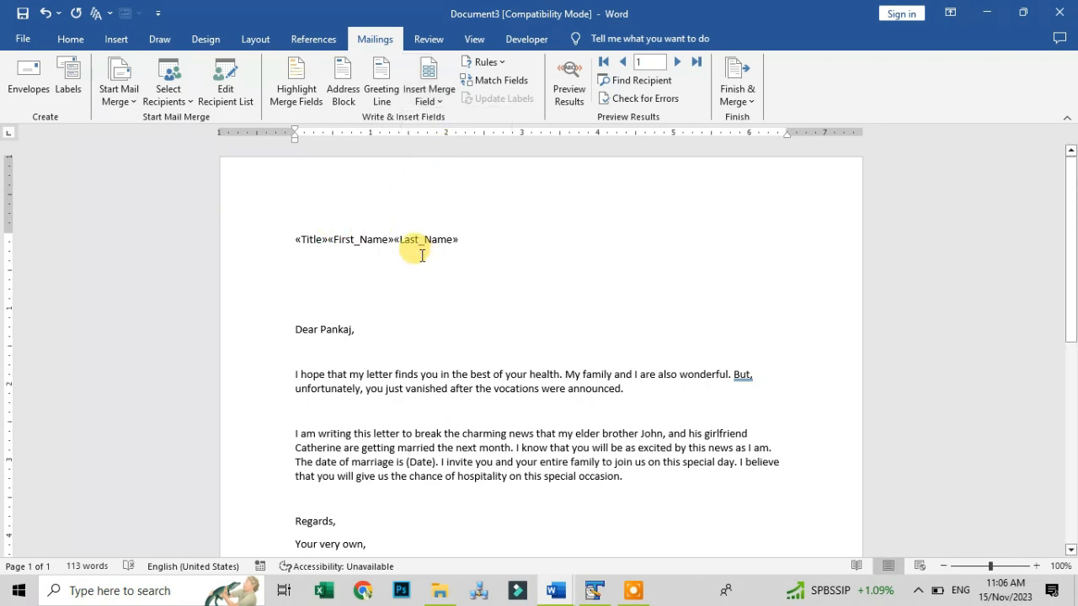
Add Address_Line_1 and ZIP_Code fields on their own lines, then select the old greeting
{"action": "left_click", "coordinate": [331, 257]}
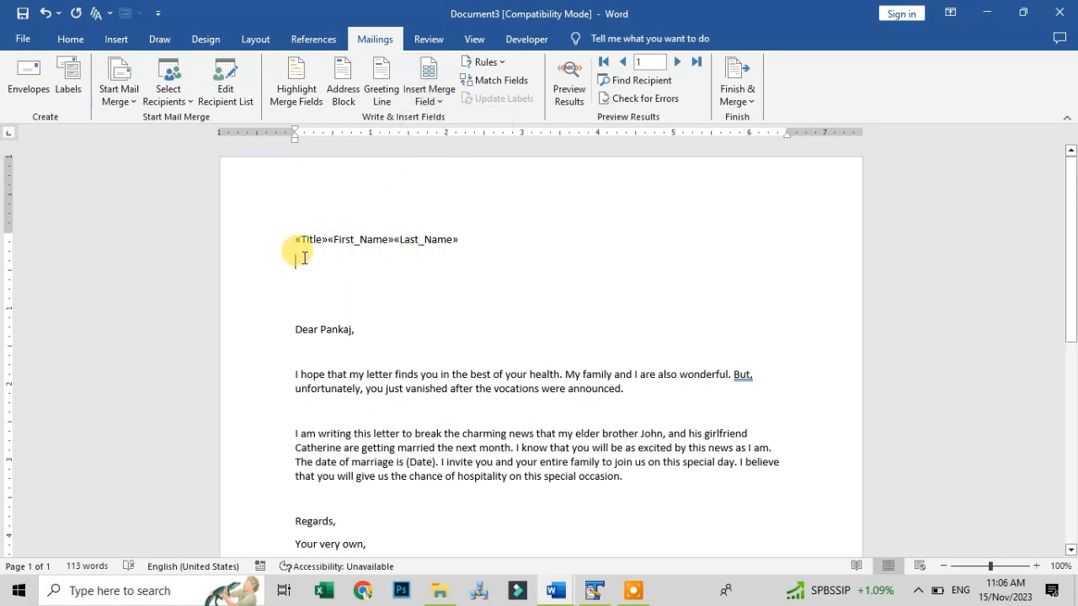
{"action": "left_click", "coordinate": [425, 100]}
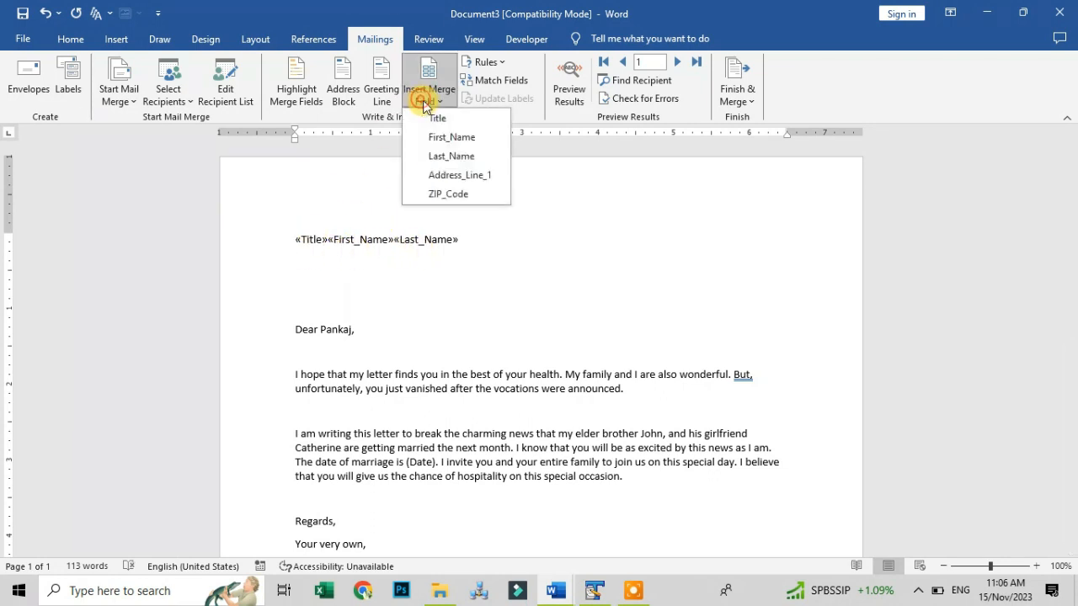
{"action": "left_click", "coordinate": [449, 173]}
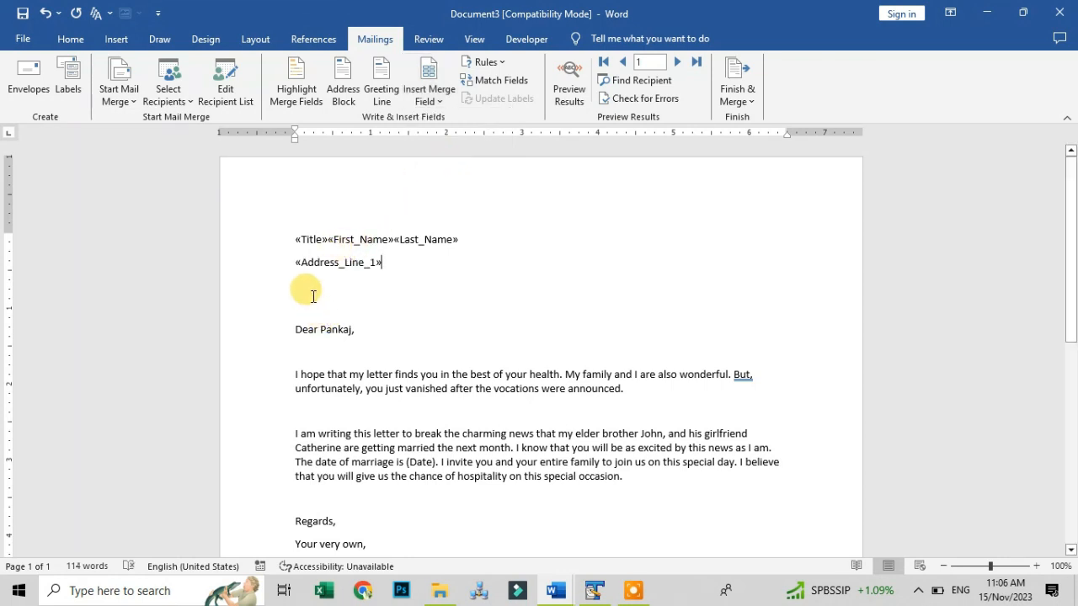
{"action": "left_click_drag", "start_coordinate": [297, 267], "coordinate": [320, 270]}
{"action": "left_click", "coordinate": [413, 267]}
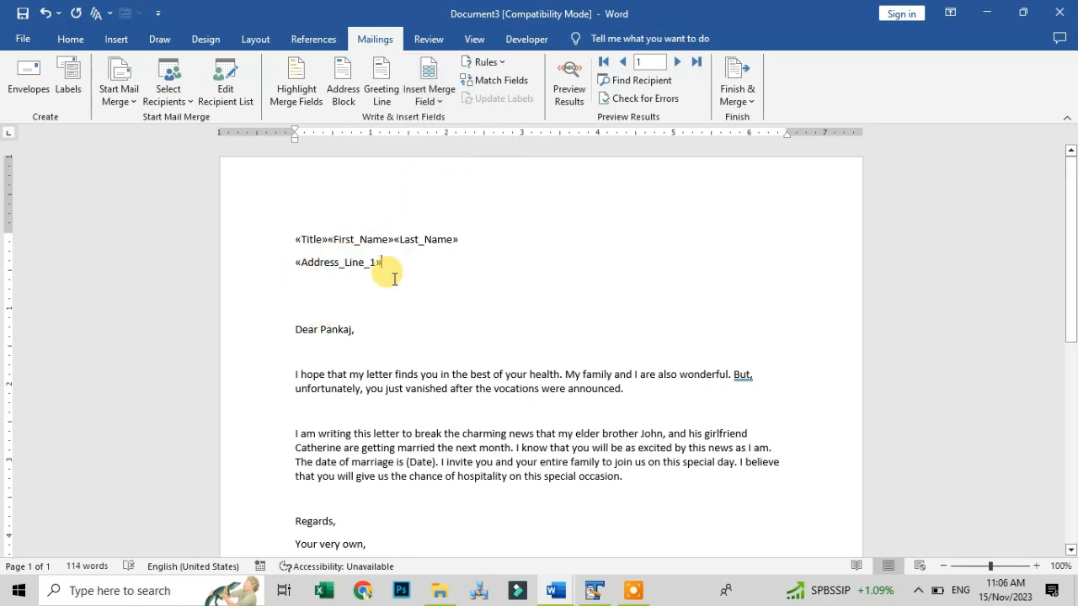
{"action": "key", "text": "Return"}
{"action": "left_click", "coordinate": [429, 92]}
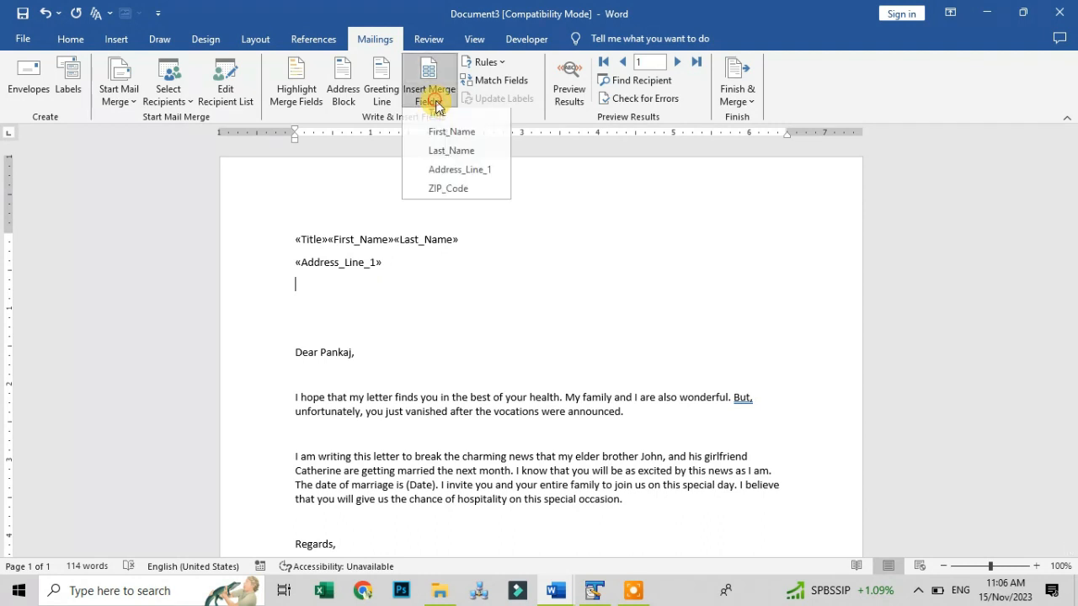
{"action": "left_click", "coordinate": [448, 193]}
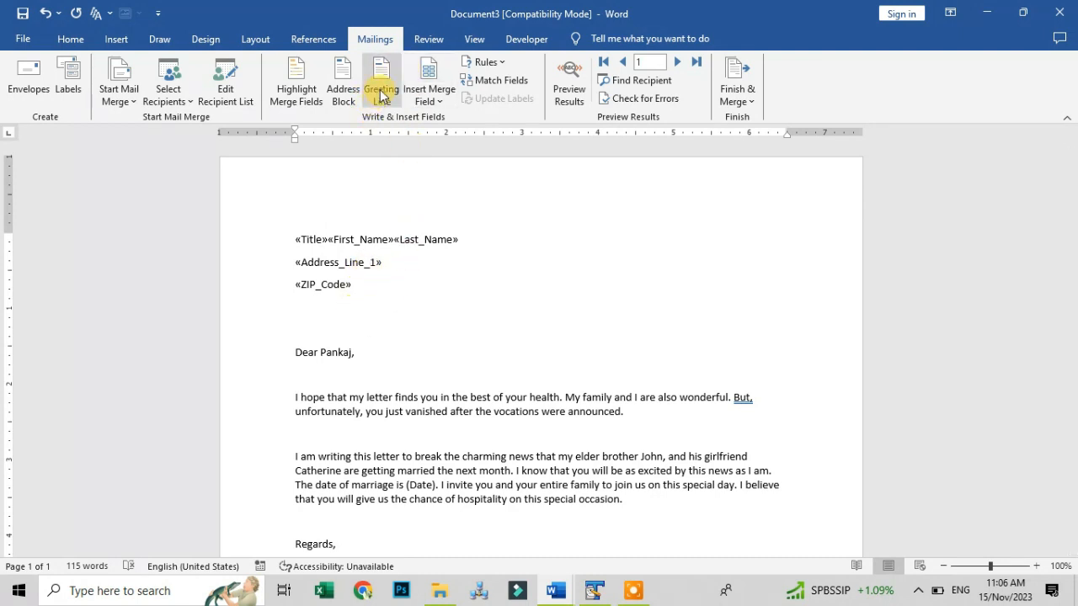
{"action": "left_click_drag", "start_coordinate": [292, 352], "coordinate": [356, 354]}
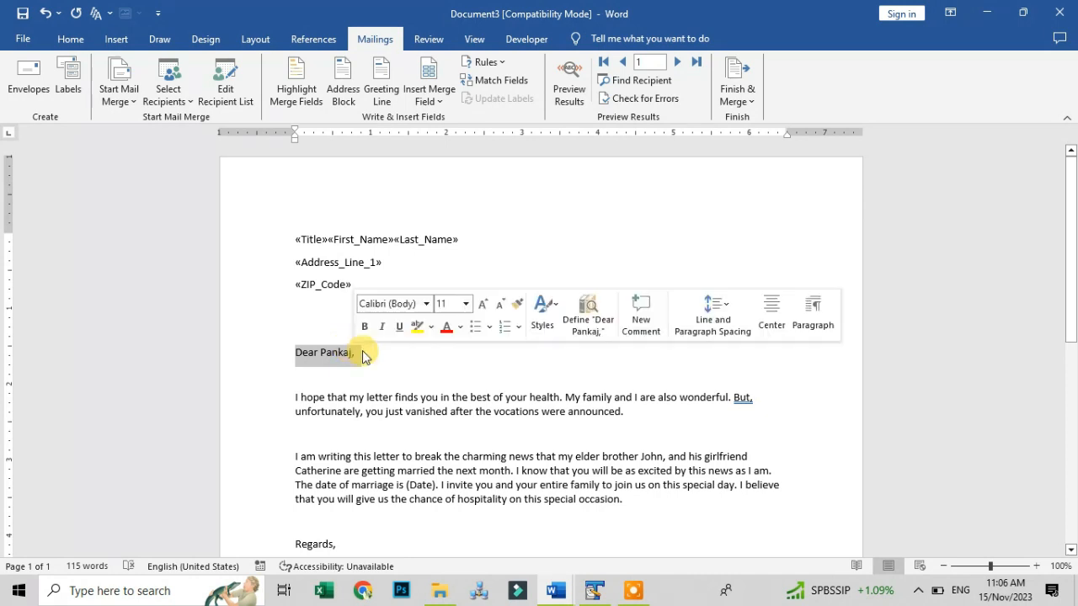
Replace the typed greeting with a Greeting Line field using 'Dear' and the title-plus-surname format
{"action": "key", "text": "Delete"}
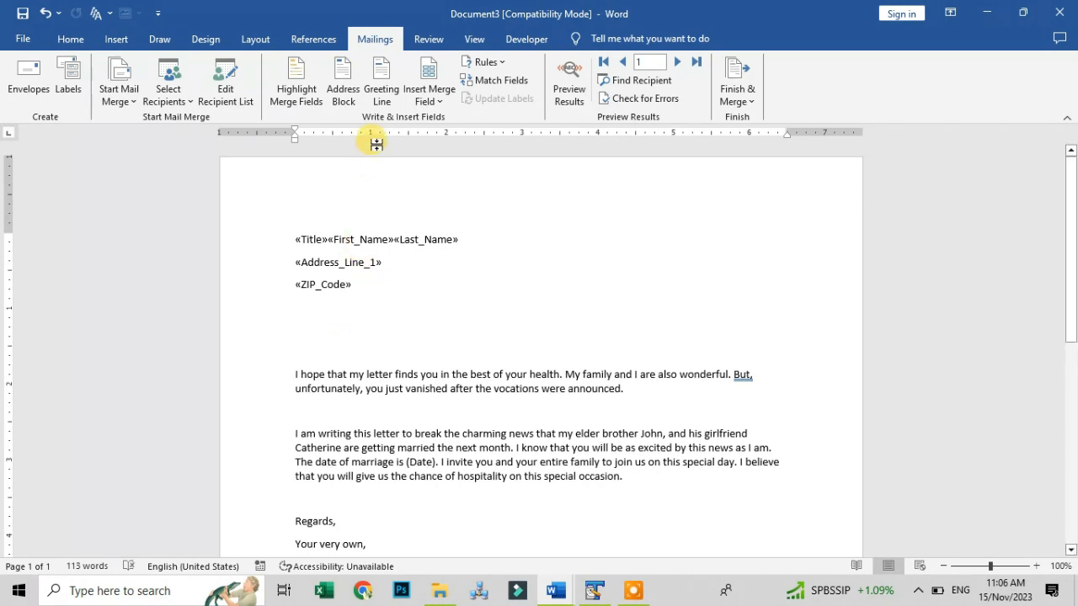
{"action": "left_click", "coordinate": [385, 96]}
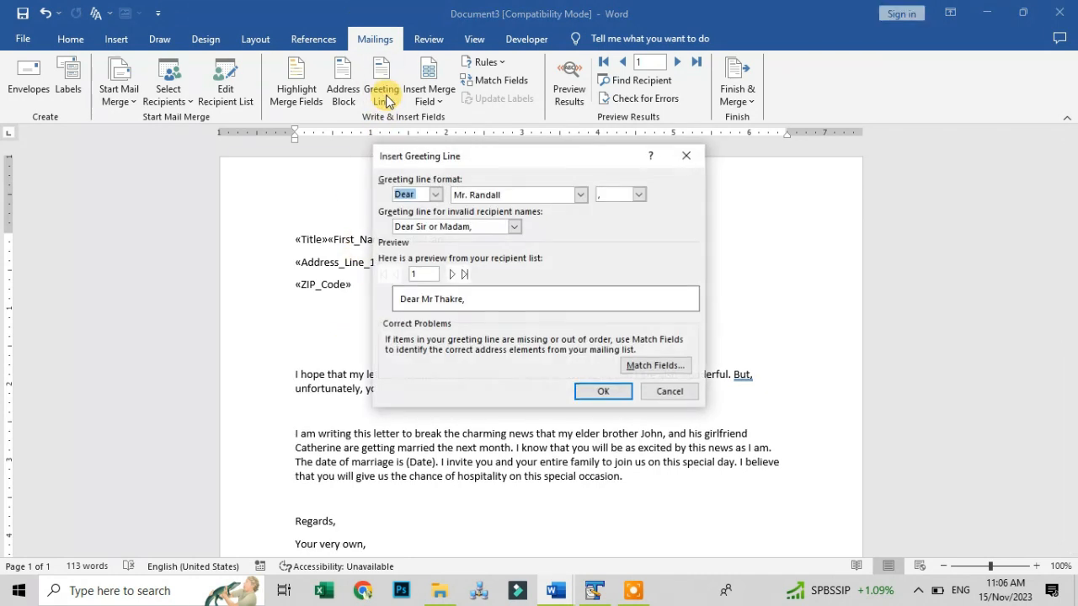
{"action": "left_click", "coordinate": [435, 196]}
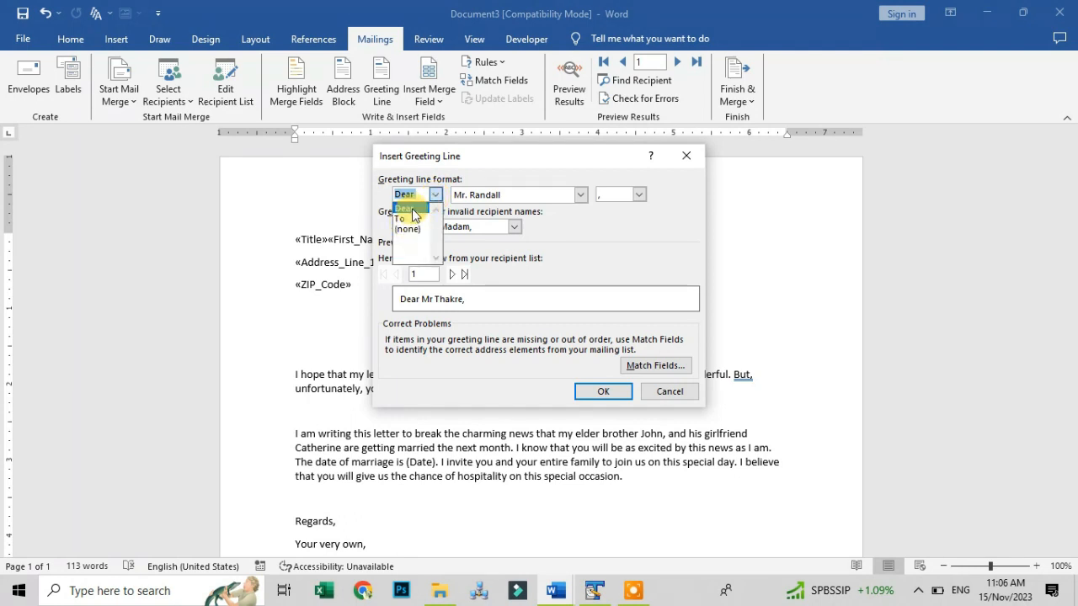
{"action": "left_click", "coordinate": [414, 210]}
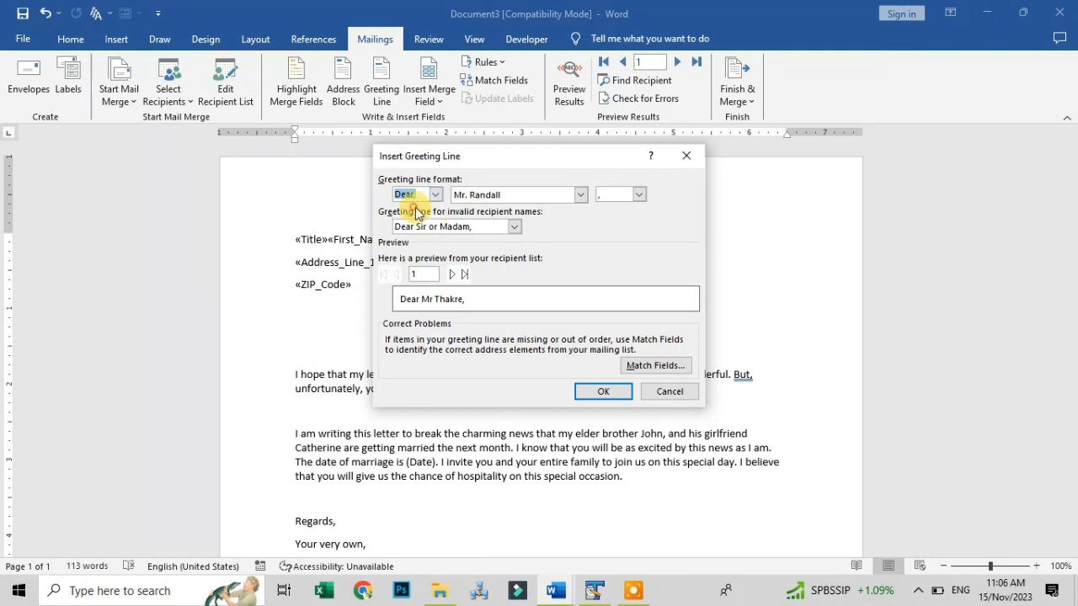
{"action": "left_click", "coordinate": [579, 195]}
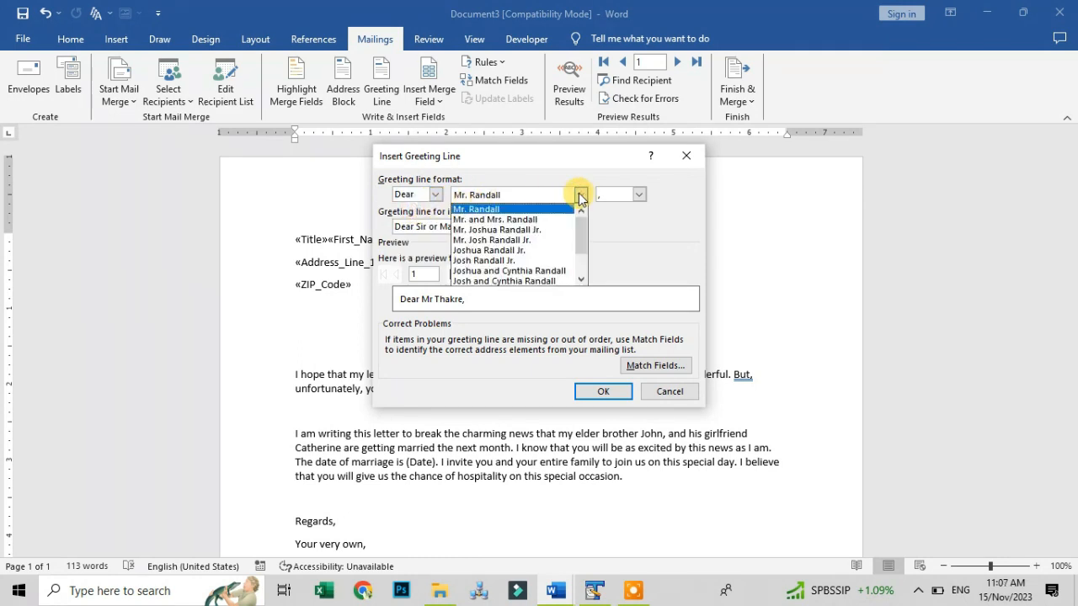
{"action": "left_click", "coordinate": [565, 209]}
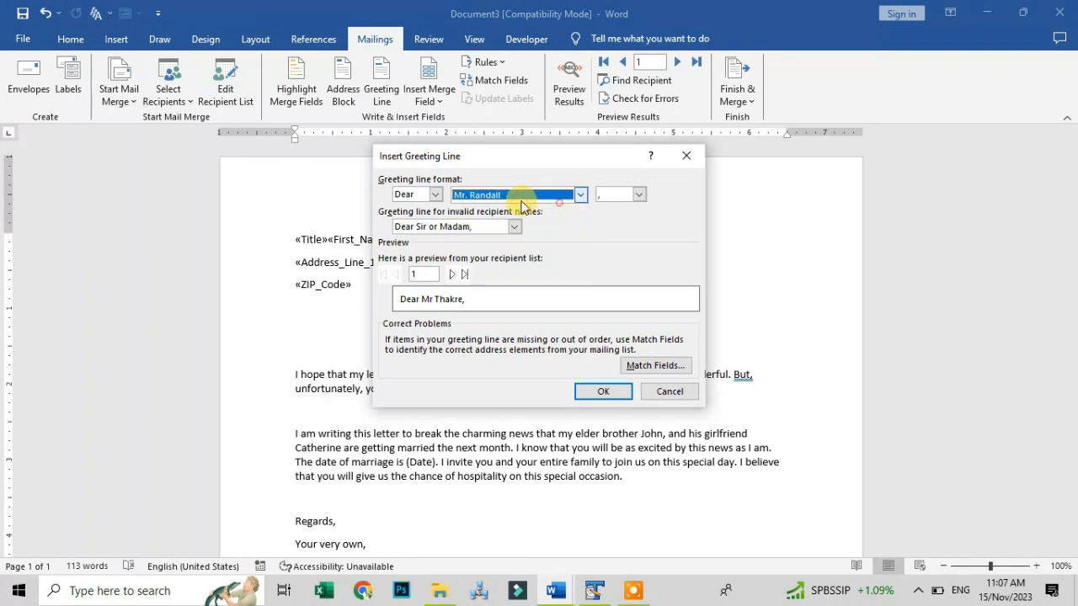
{"action": "left_click", "coordinate": [593, 391]}
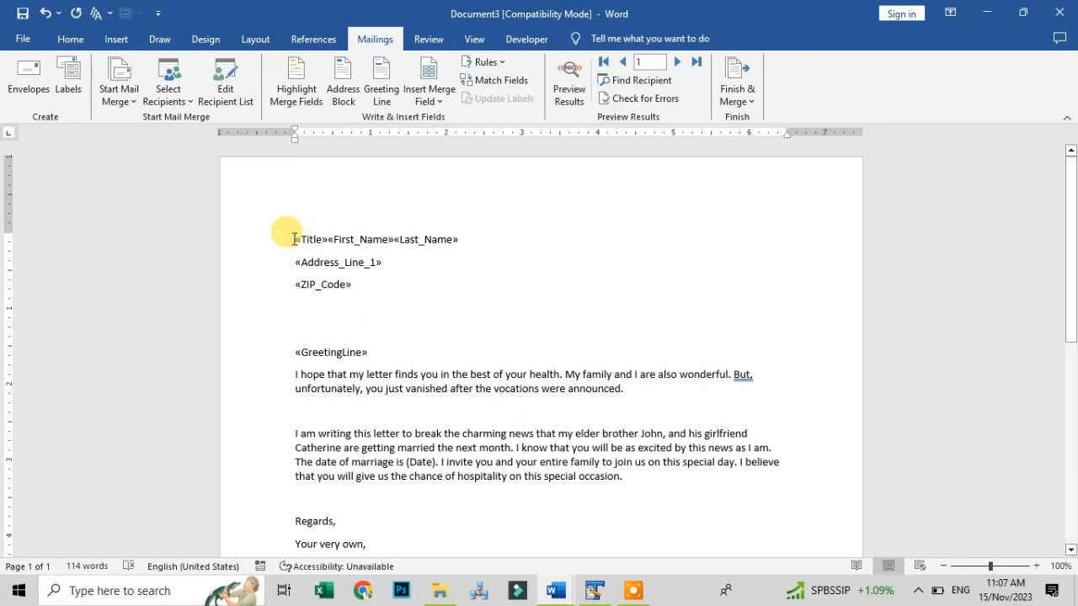
Make the three address field lines bold and orange-red
{"action": "left_click_drag", "start_coordinate": [294, 239], "coordinate": [443, 292]}
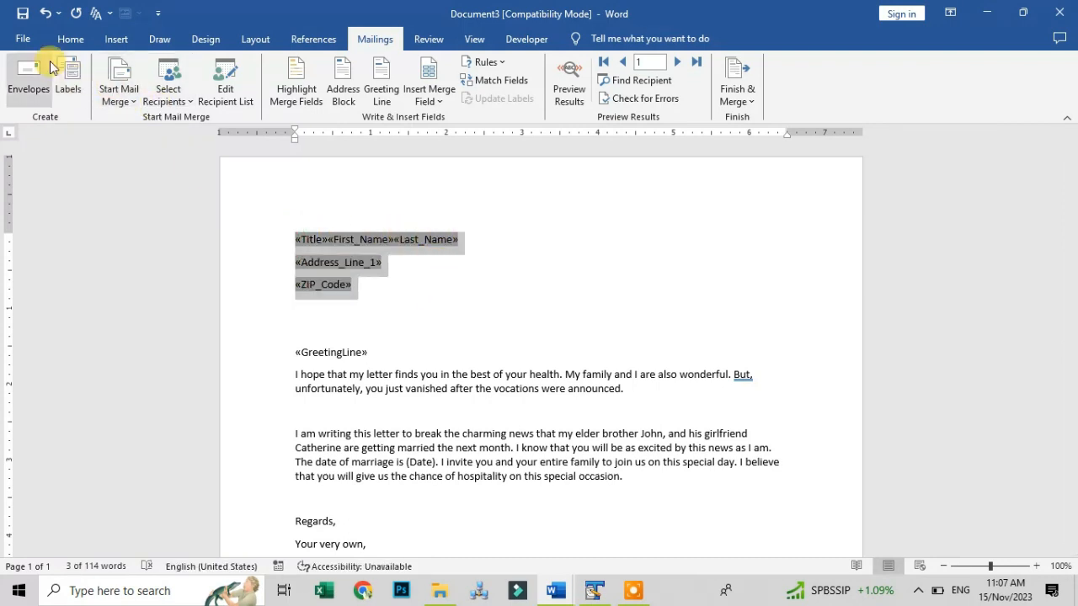
{"action": "left_click", "coordinate": [71, 39]}
{"action": "left_click", "coordinate": [145, 93]}
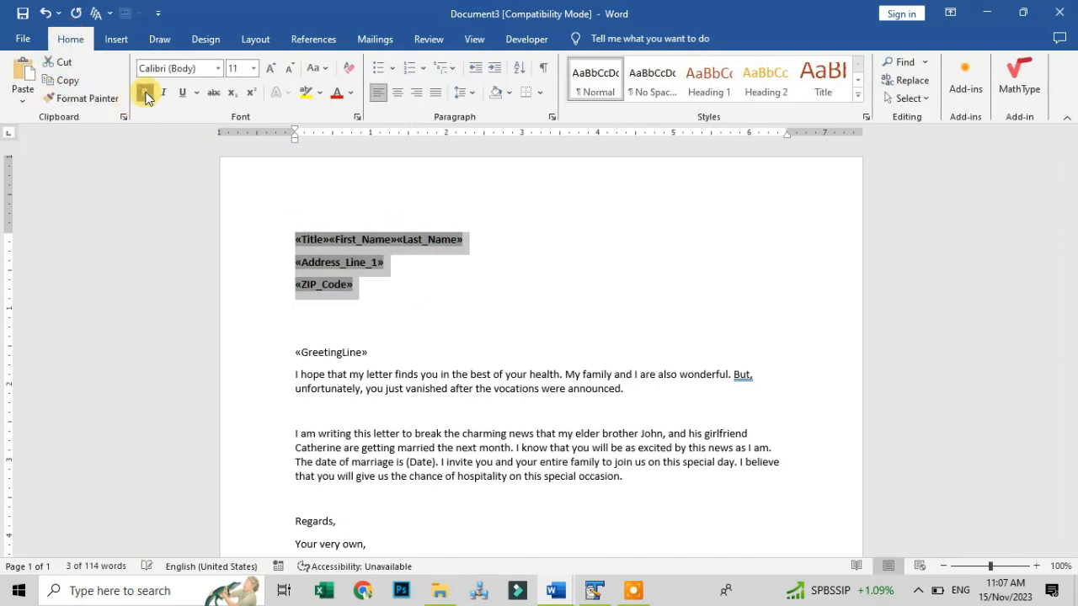
{"action": "left_click", "coordinate": [349, 99]}
{"action": "left_click", "coordinate": [391, 159]}
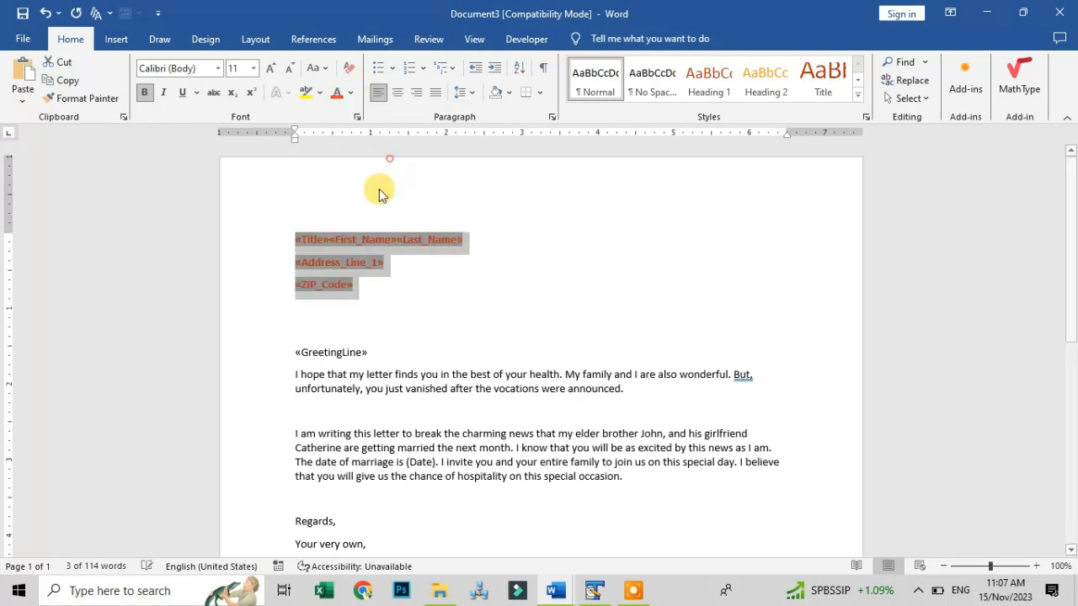
Make the GreetingLine field bold italic and preview the first recipient's letter
{"action": "left_click_drag", "start_coordinate": [376, 352], "coordinate": [288, 350]}
{"action": "left_click", "coordinate": [145, 93]}
{"action": "left_click", "coordinate": [163, 93]}
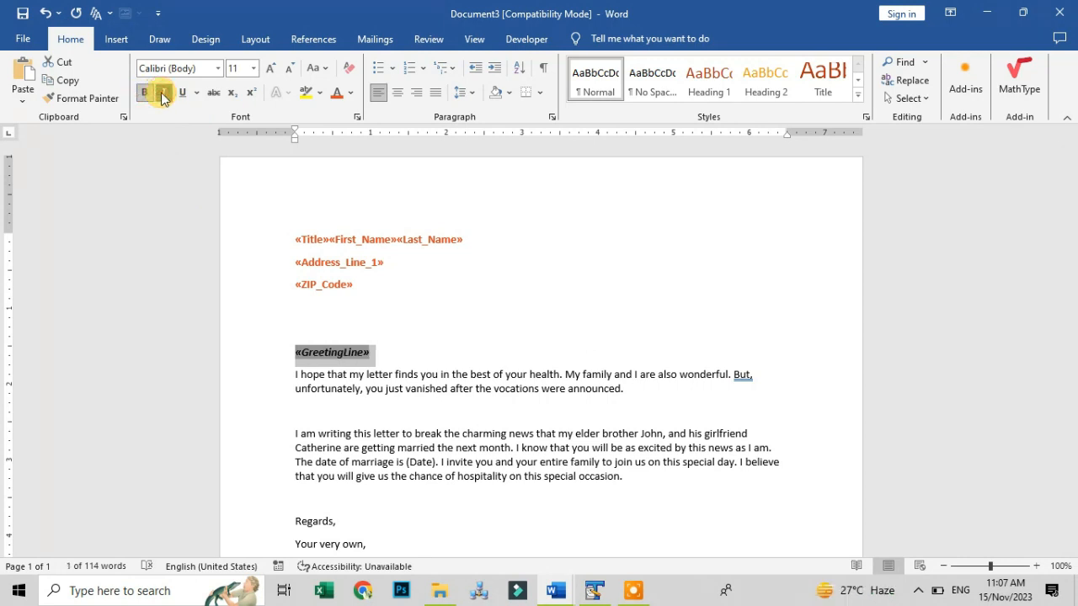
{"action": "left_click", "coordinate": [394, 282]}
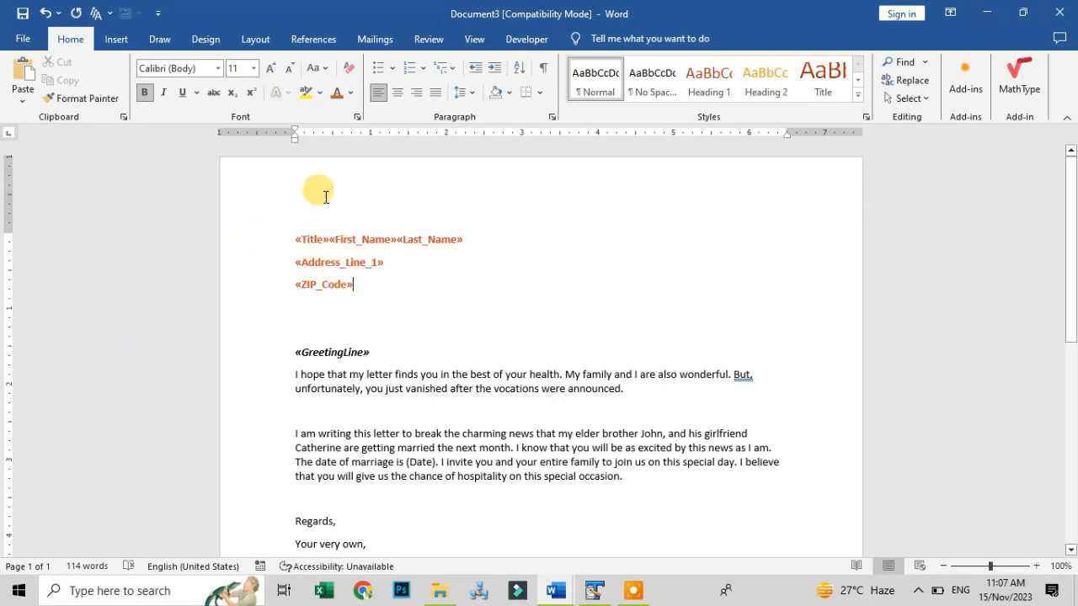
{"action": "left_click", "coordinate": [374, 39]}
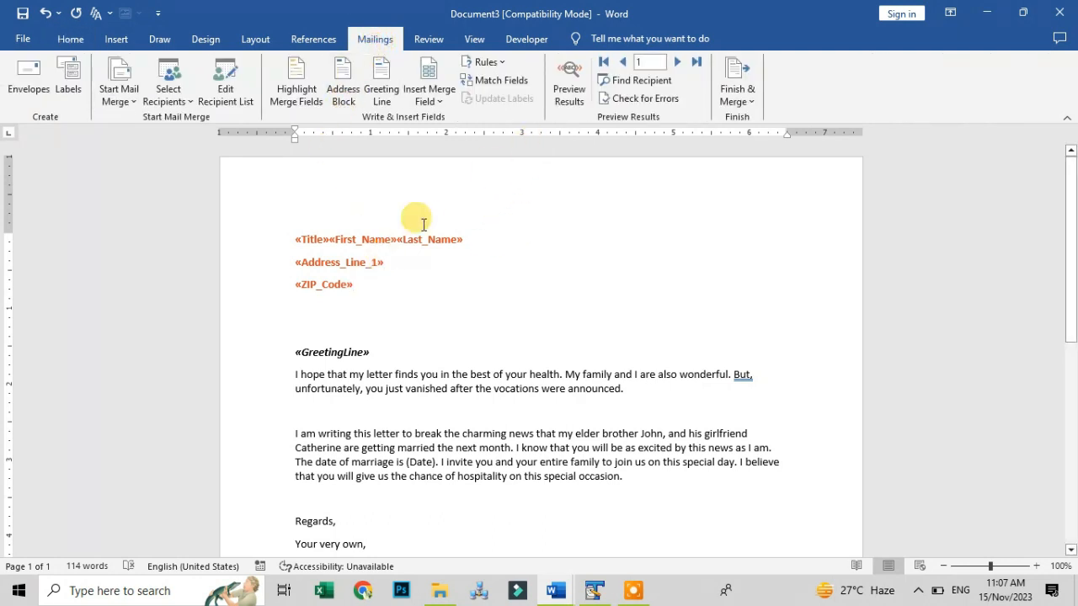
{"action": "left_click", "coordinate": [570, 84]}
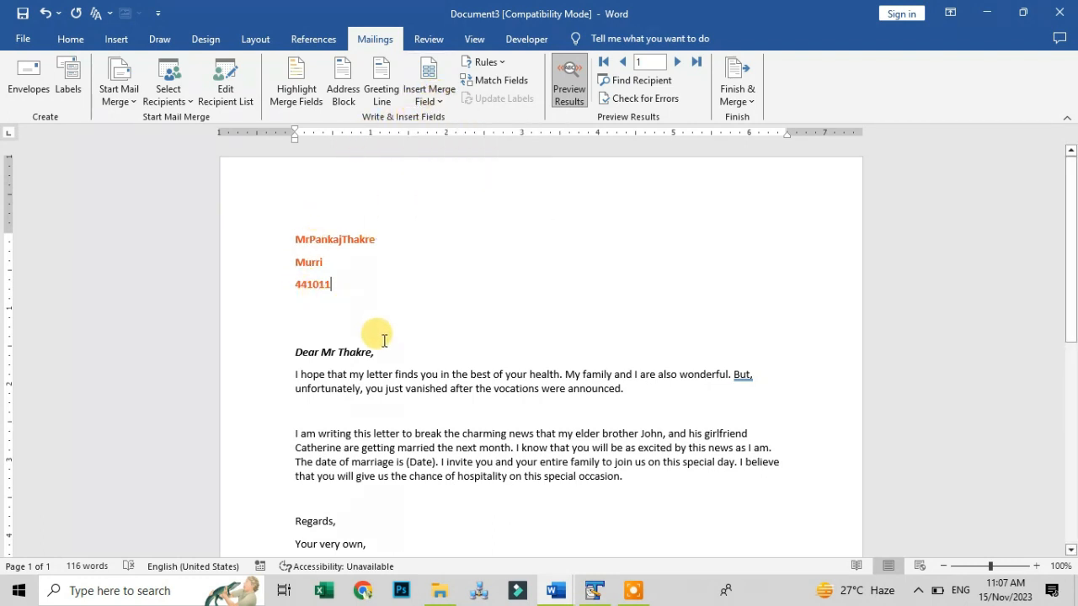
Turn off the preview and space out the Title, First_Name and Last_Name fields, checking with field shading
{"action": "left_click", "coordinate": [569, 84]}
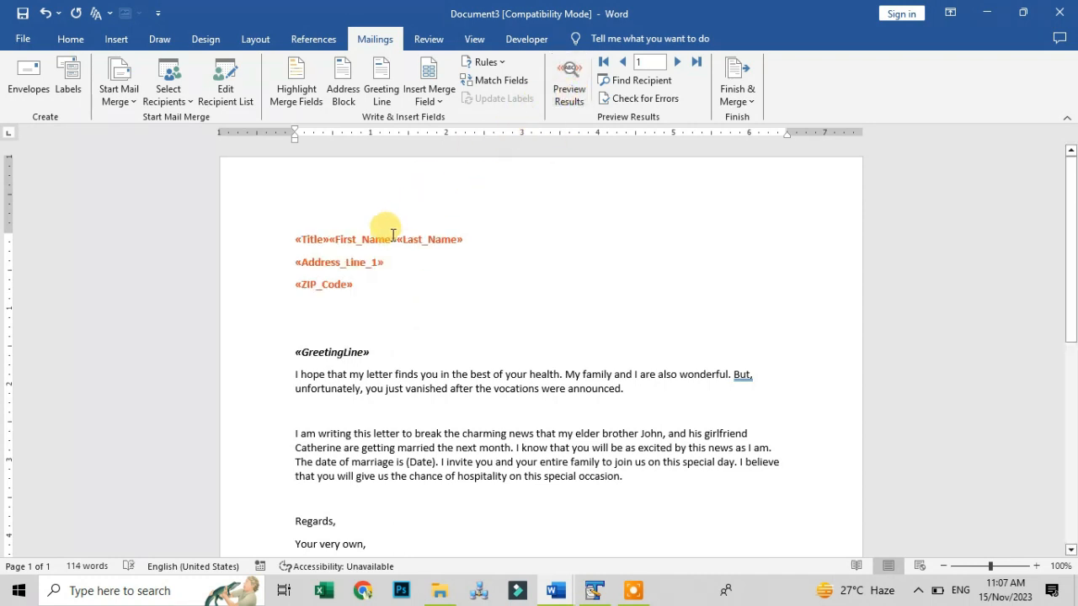
{"action": "left_click", "coordinate": [331, 240]}
{"action": "key", "text": "Left"}
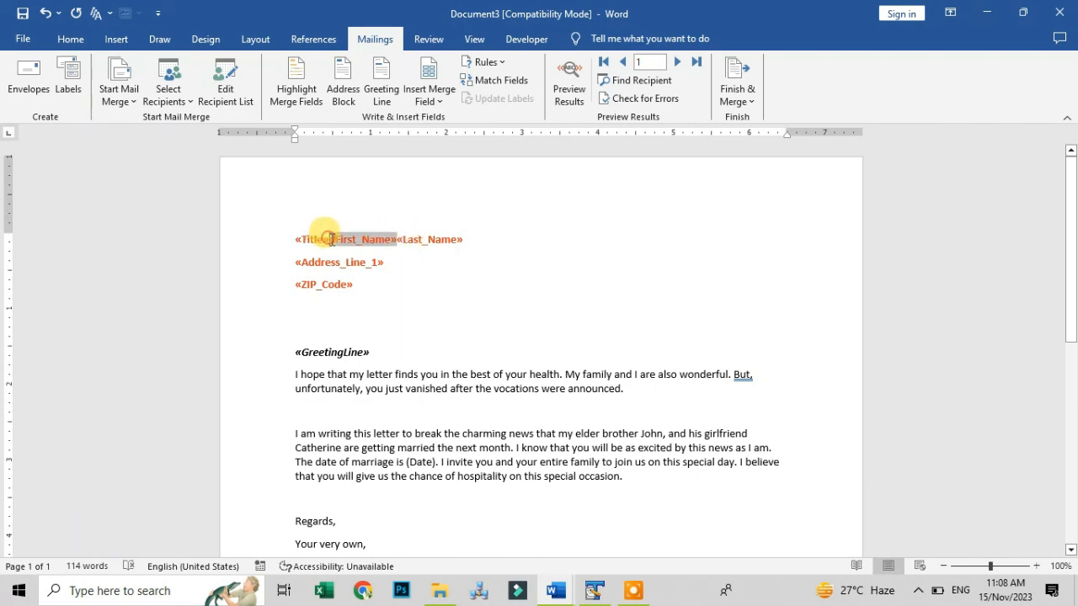
{"action": "left_click", "coordinate": [401, 240]}
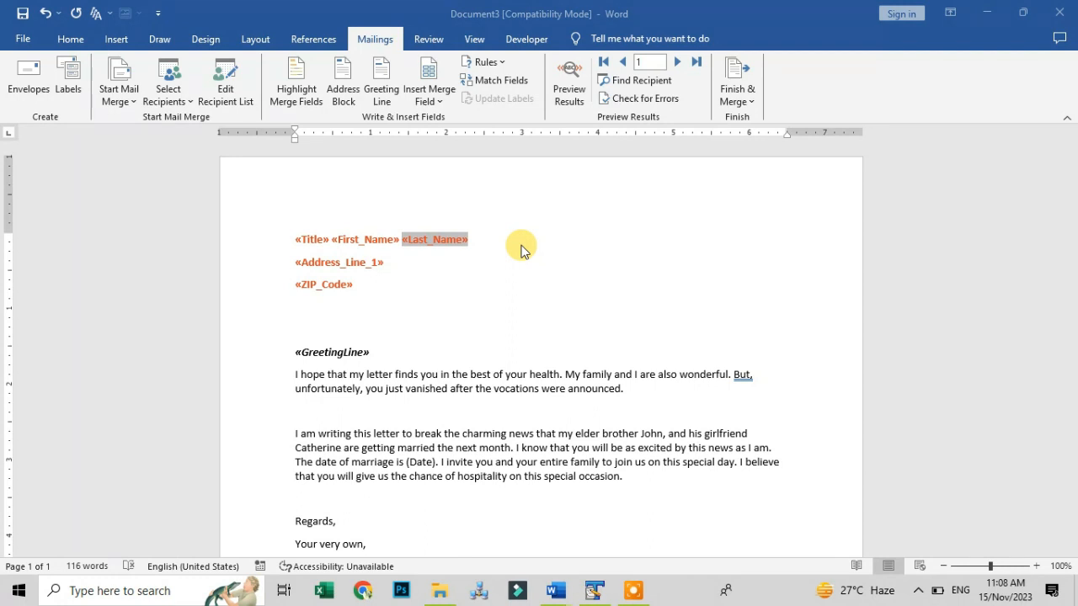
{"action": "left_click", "coordinate": [296, 90]}
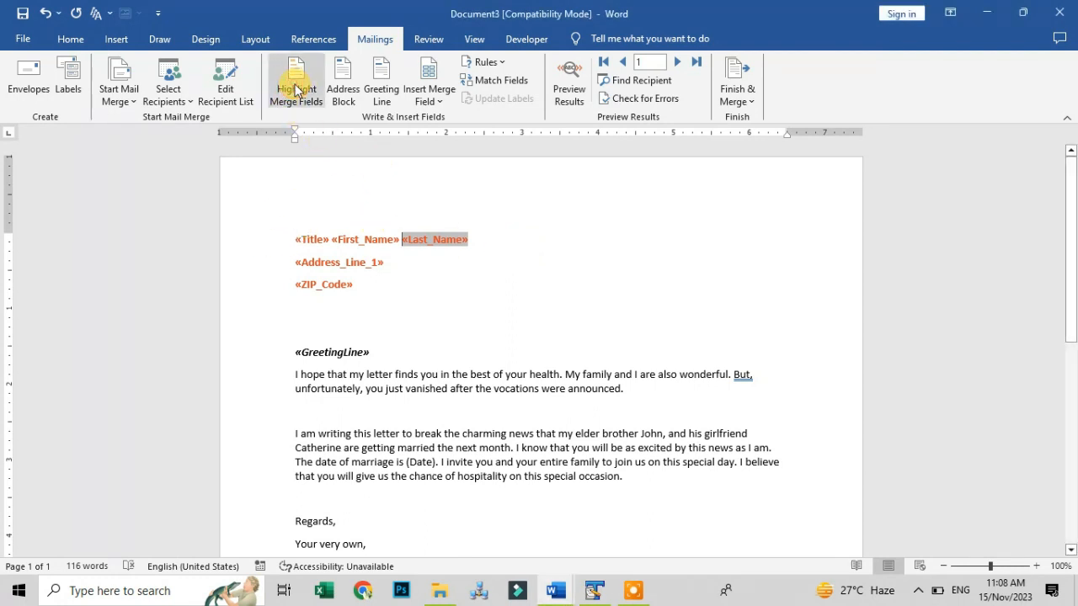
{"action": "left_click", "coordinate": [457, 265]}
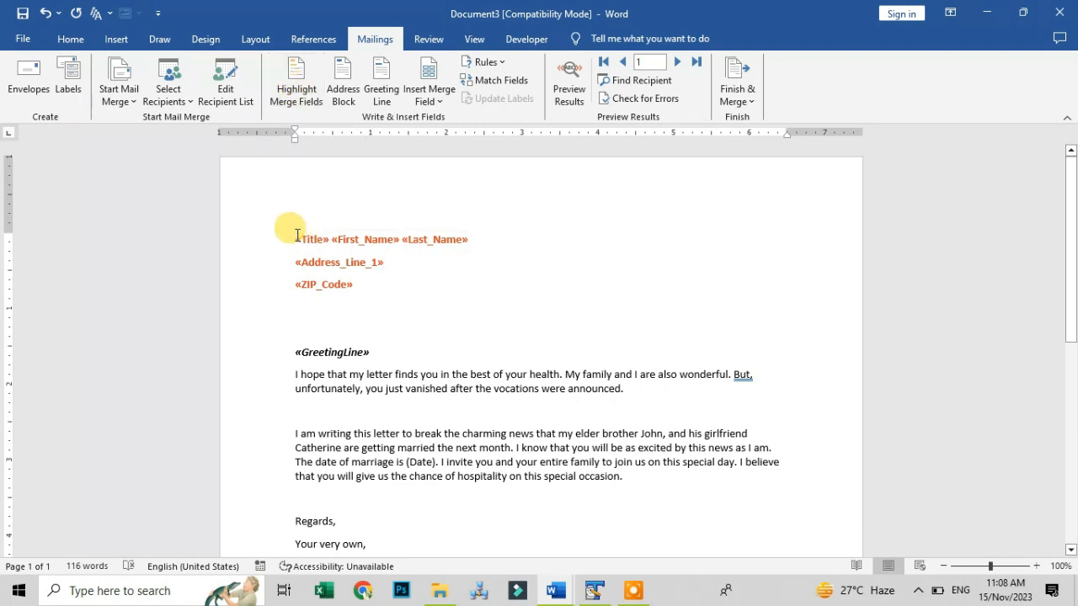
{"action": "left_click_drag", "start_coordinate": [295, 239], "coordinate": [392, 354]}
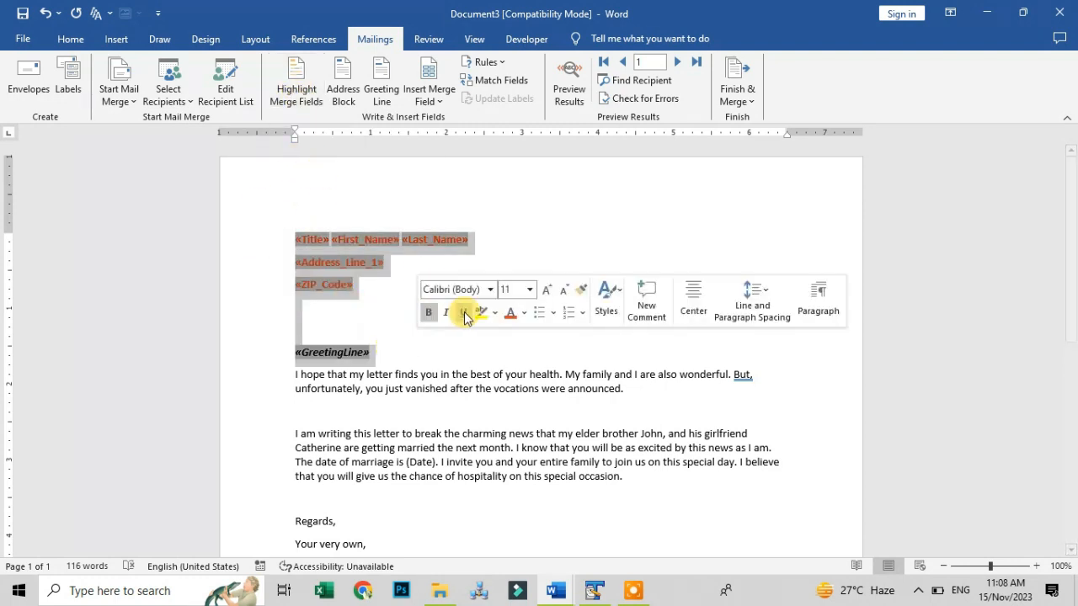
{"action": "left_click", "coordinate": [529, 221]}
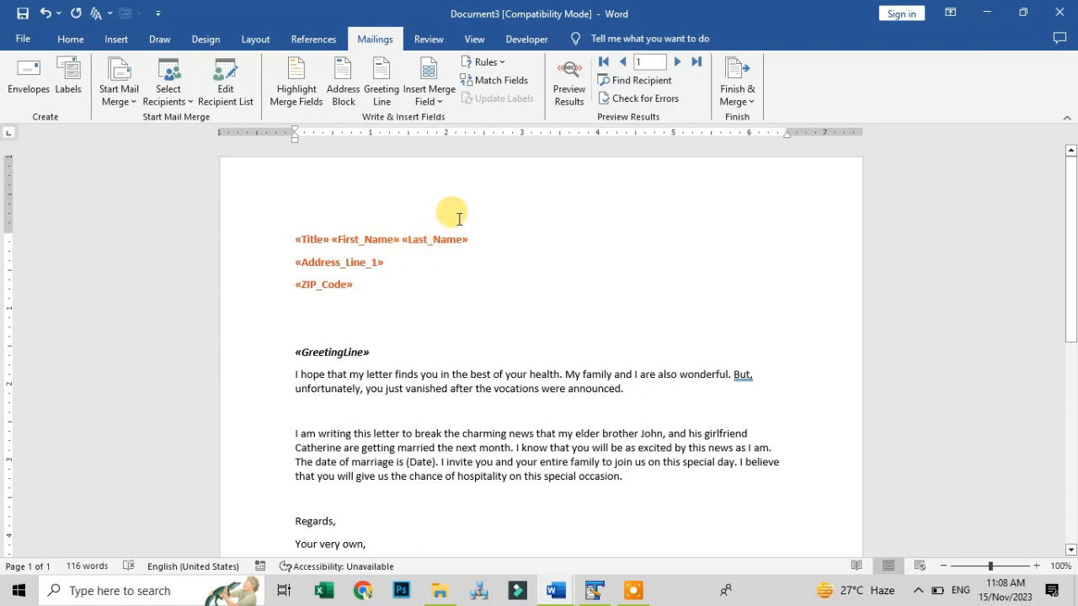
{"action": "left_click", "coordinate": [575, 78]}
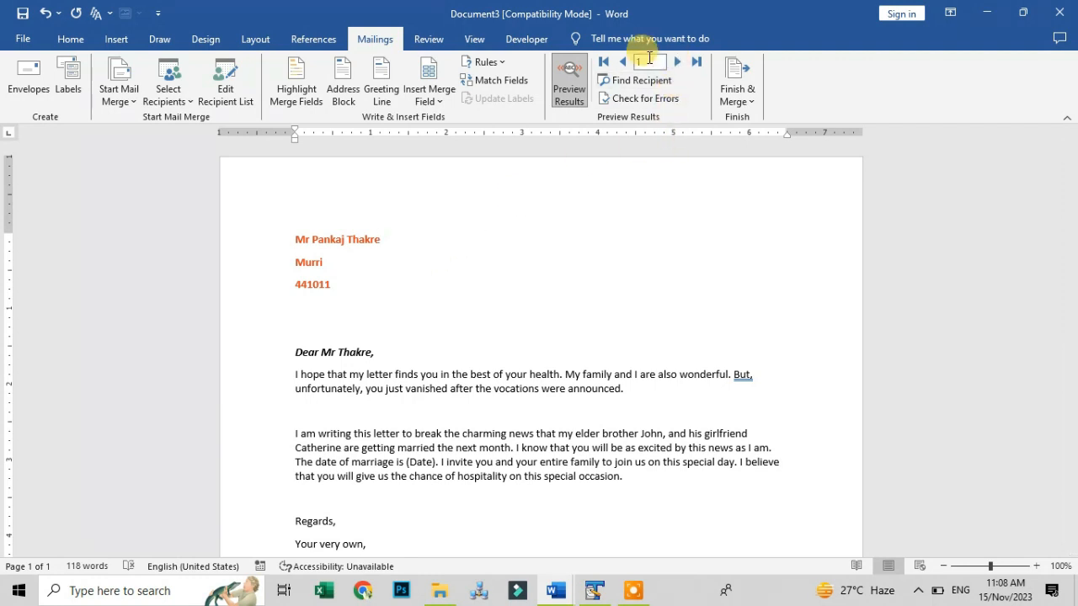
{"action": "left_click", "coordinate": [678, 64]}
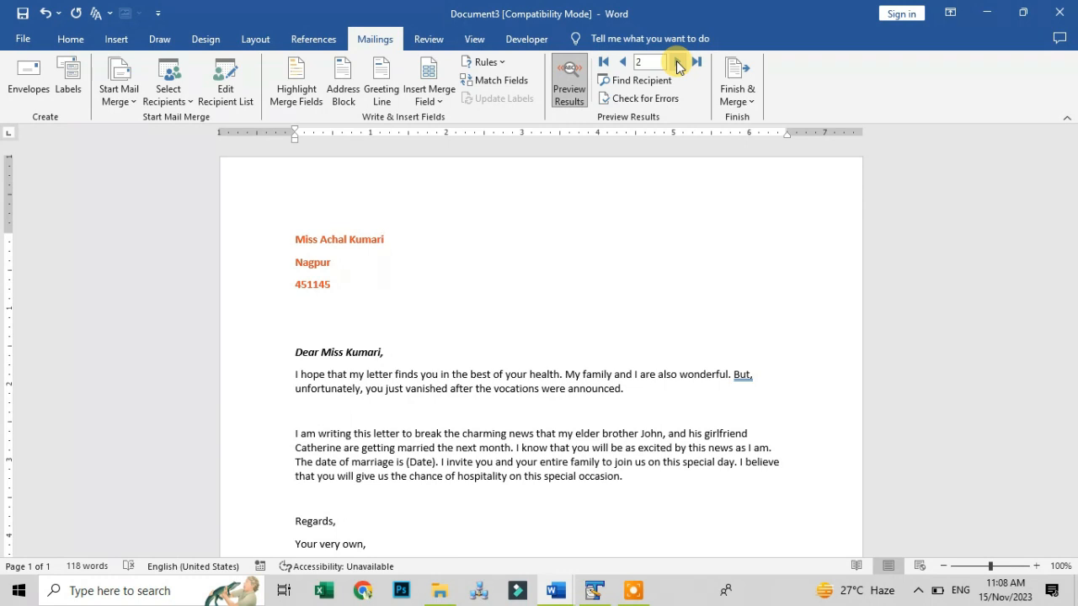
{"action": "left_click", "coordinate": [679, 64]}
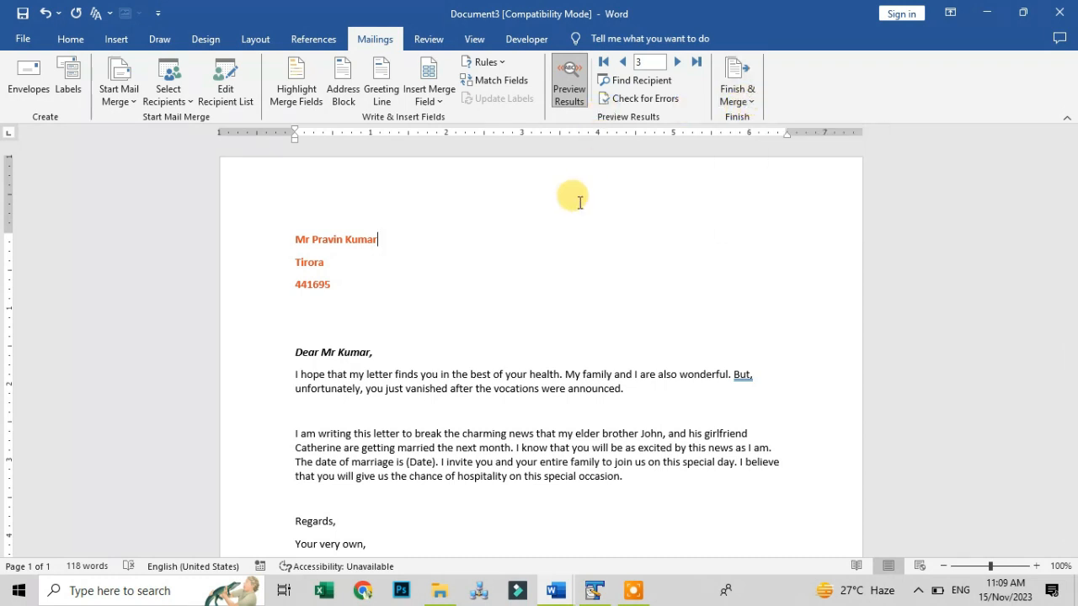
{"action": "left_click", "coordinate": [579, 76]}
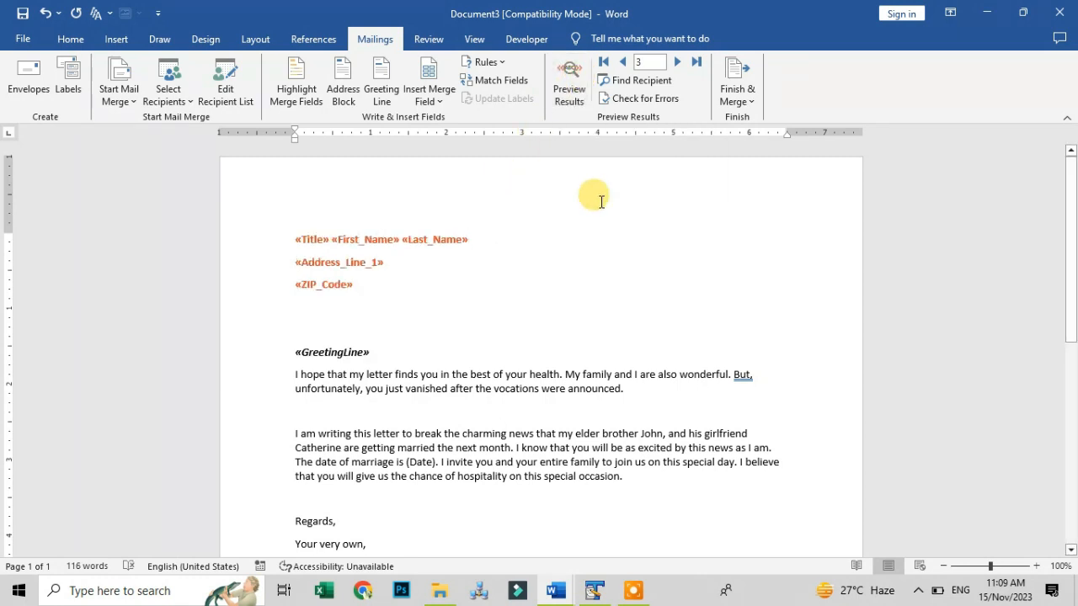
Merge all records into individual editable letters with Finish & Merge > Edit Individual Documents
{"action": "left_click", "coordinate": [738, 103]}
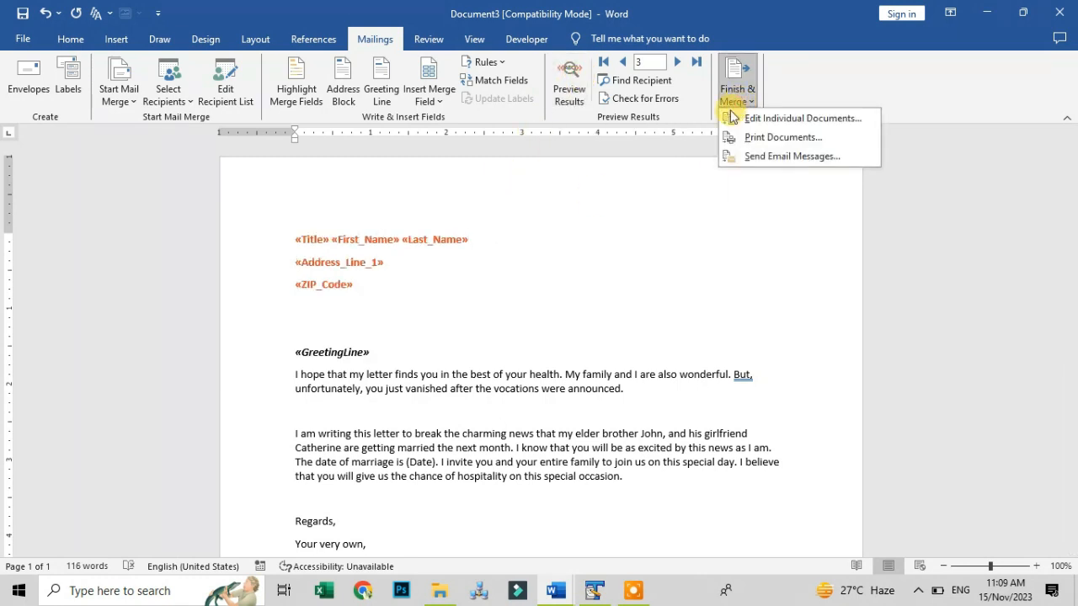
{"action": "left_click", "coordinate": [819, 122]}
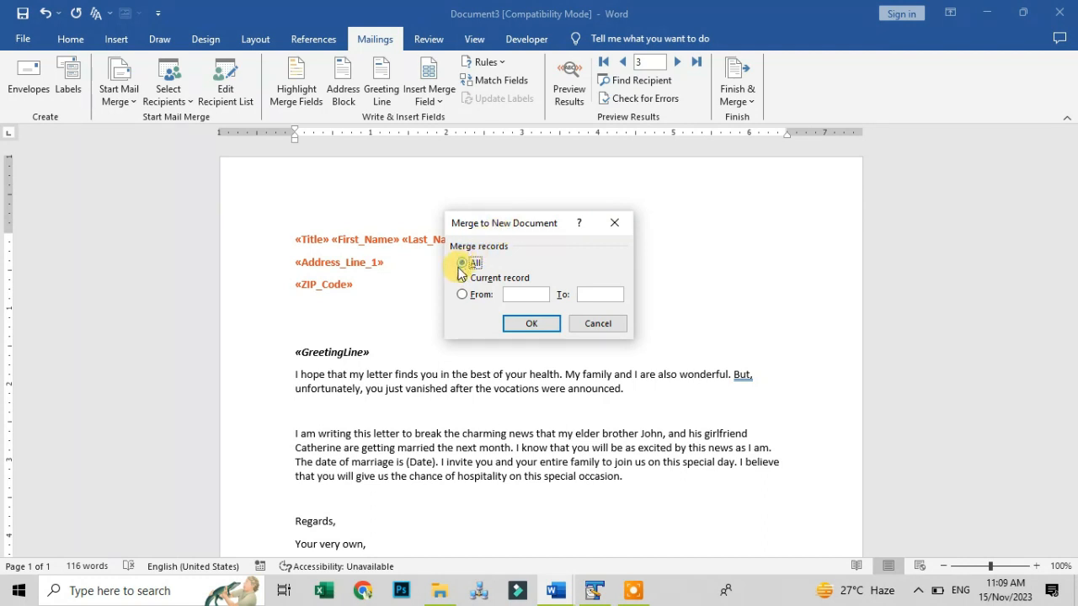
{"action": "left_click", "coordinate": [528, 325]}
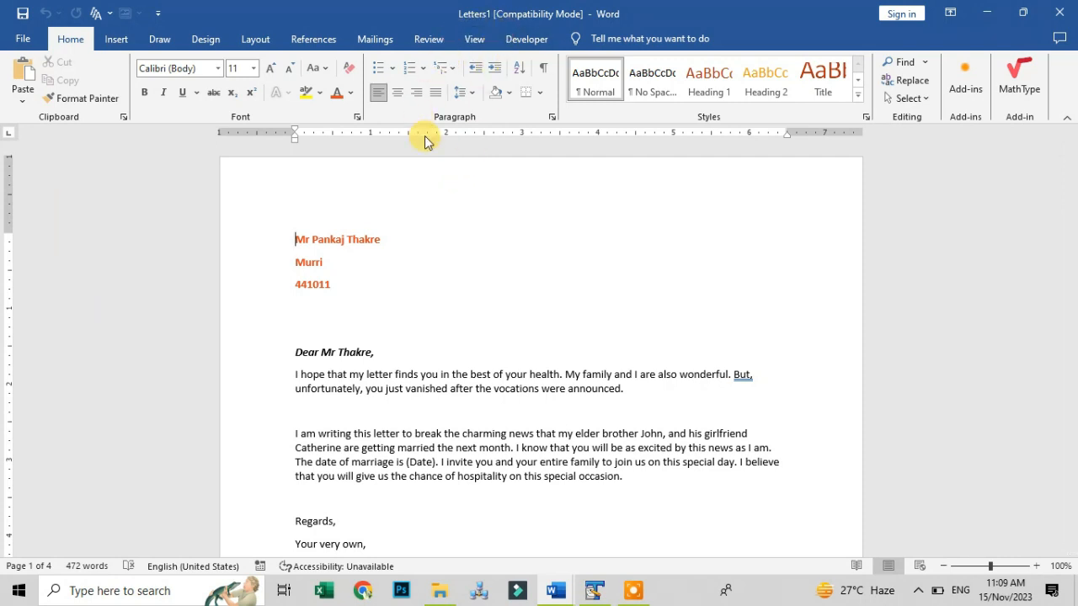
{"action": "key", "text": "alt+Tab"}
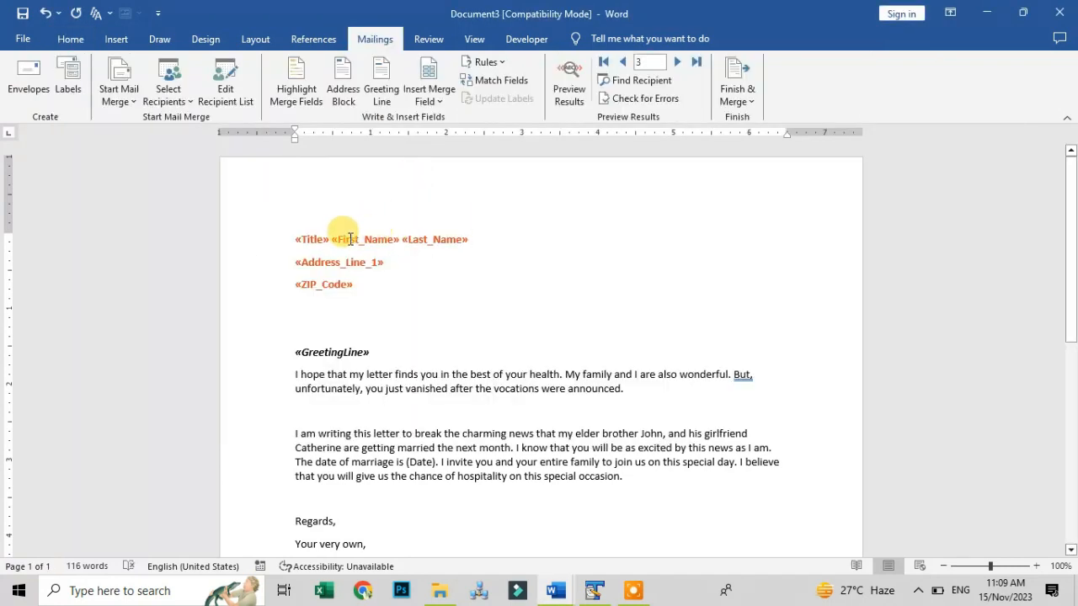
{"action": "key", "text": "alt+Tab"}
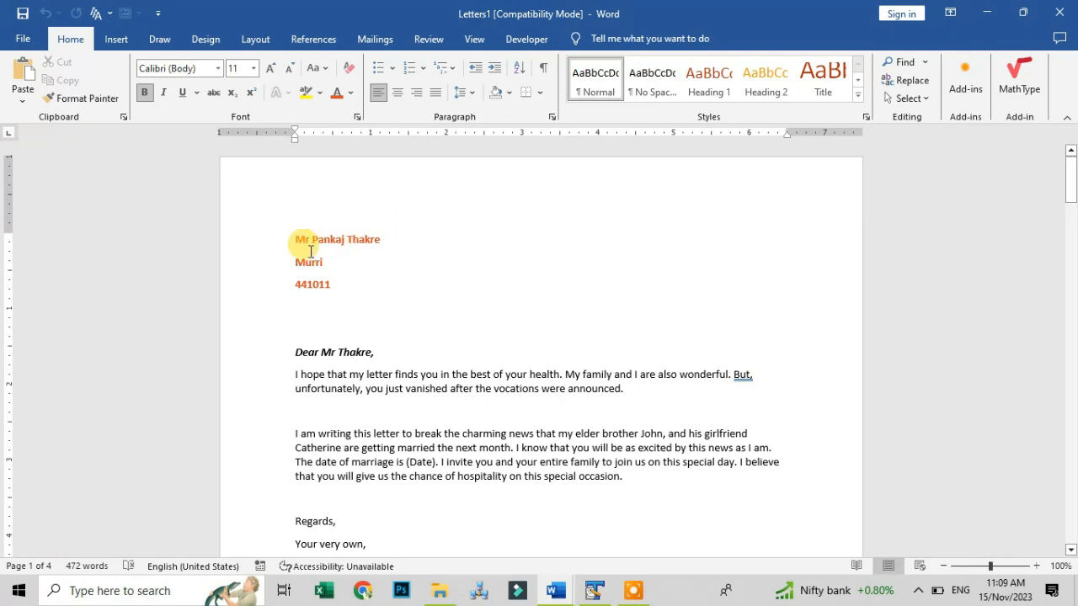
{"action": "scroll", "coordinate": [328, 249], "scroll_direction": "down", "scroll_amount": 10}
{"action": "scroll", "coordinate": [332, 257], "scroll_direction": "down", "scroll_amount": 6}
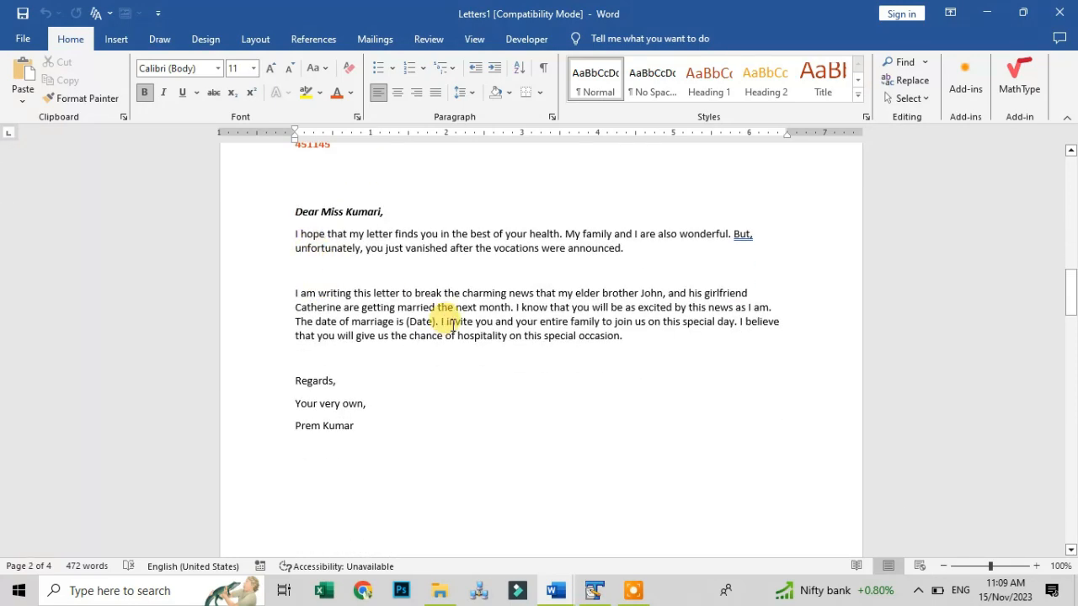
{"action": "scroll", "coordinate": [425, 303], "scroll_direction": "up", "scroll_amount": 3}
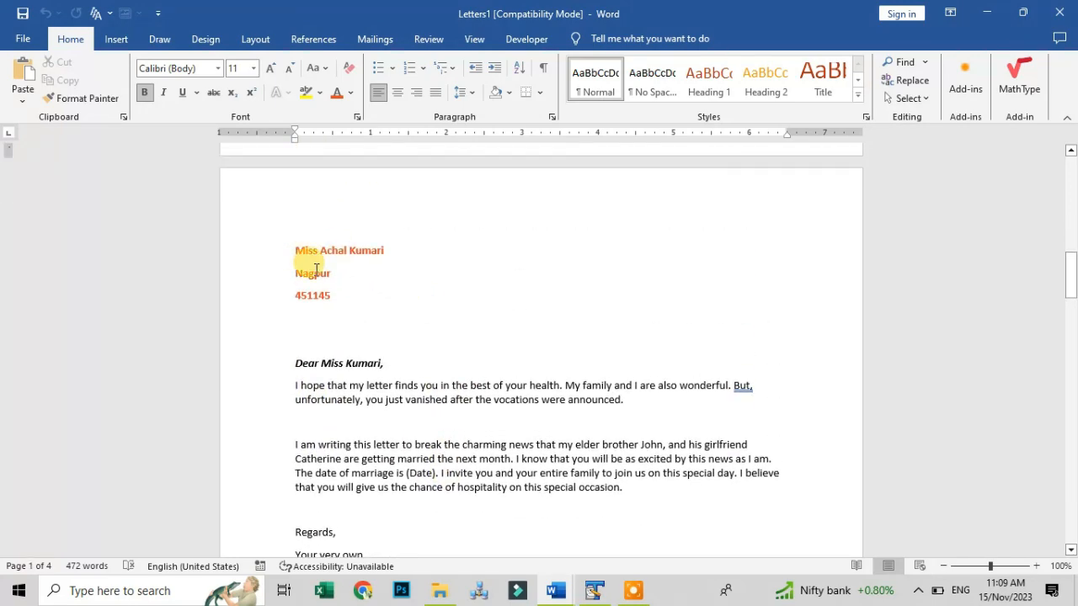
{"action": "scroll", "coordinate": [324, 303], "scroll_direction": "down", "scroll_amount": 9}
{"action": "scroll", "coordinate": [335, 347], "scroll_direction": "down", "scroll_amount": 10}
{"action": "scroll", "coordinate": [341, 345], "scroll_direction": "down", "scroll_amount": 5}
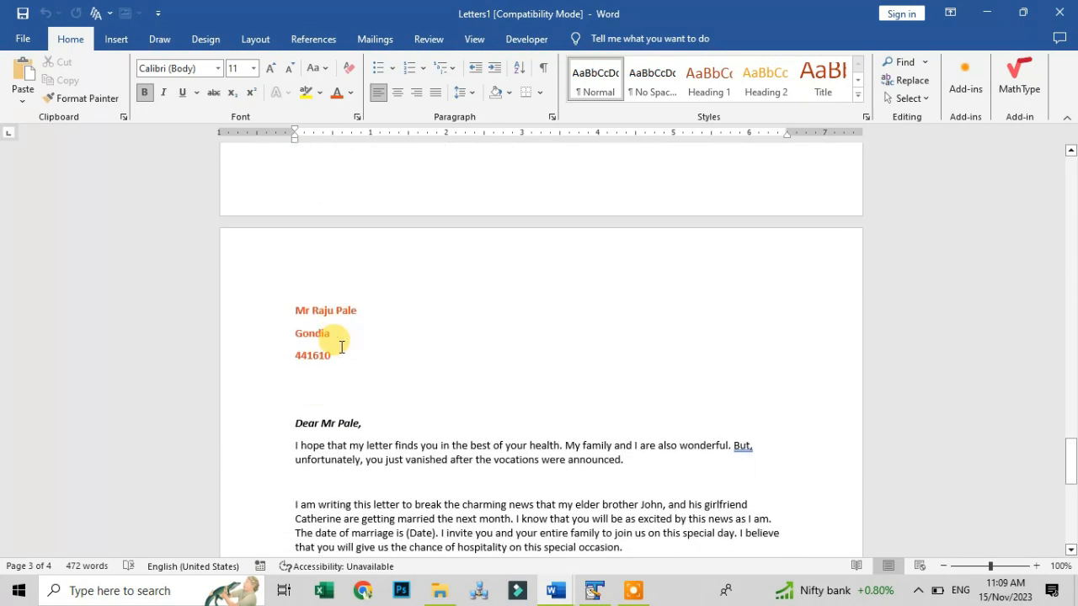
{"action": "scroll", "coordinate": [341, 347], "scroll_direction": "down", "scroll_amount": 3}
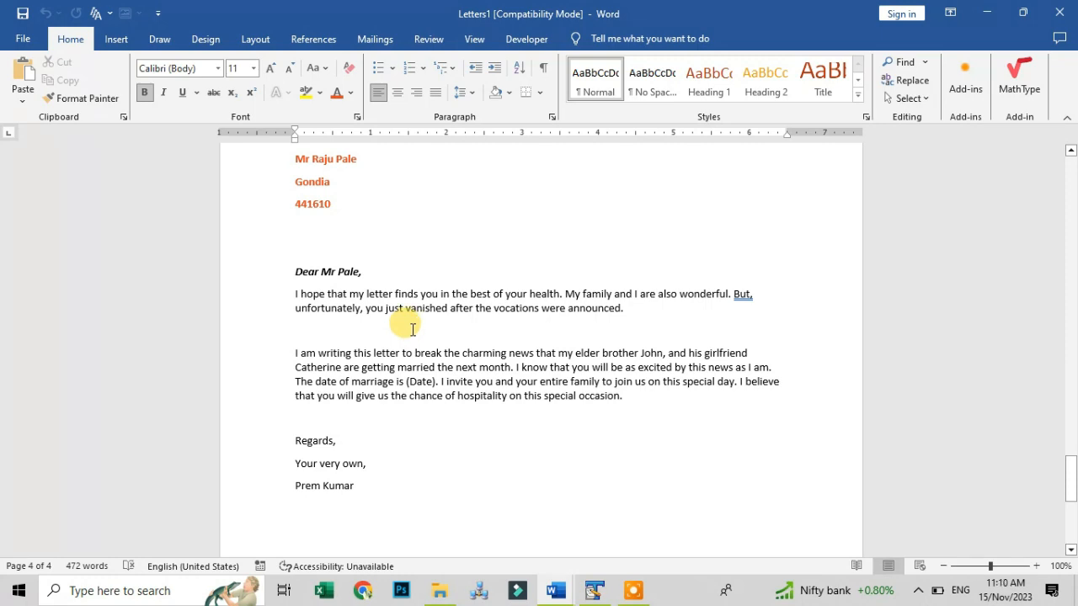
{"action": "scroll", "coordinate": [411, 330], "scroll_direction": "up", "scroll_amount": 20}
{"action": "scroll", "coordinate": [413, 327], "scroll_direction": "up", "scroll_amount": 20}
{"action": "scroll", "coordinate": [414, 327], "scroll_direction": "up", "scroll_amount": 5}
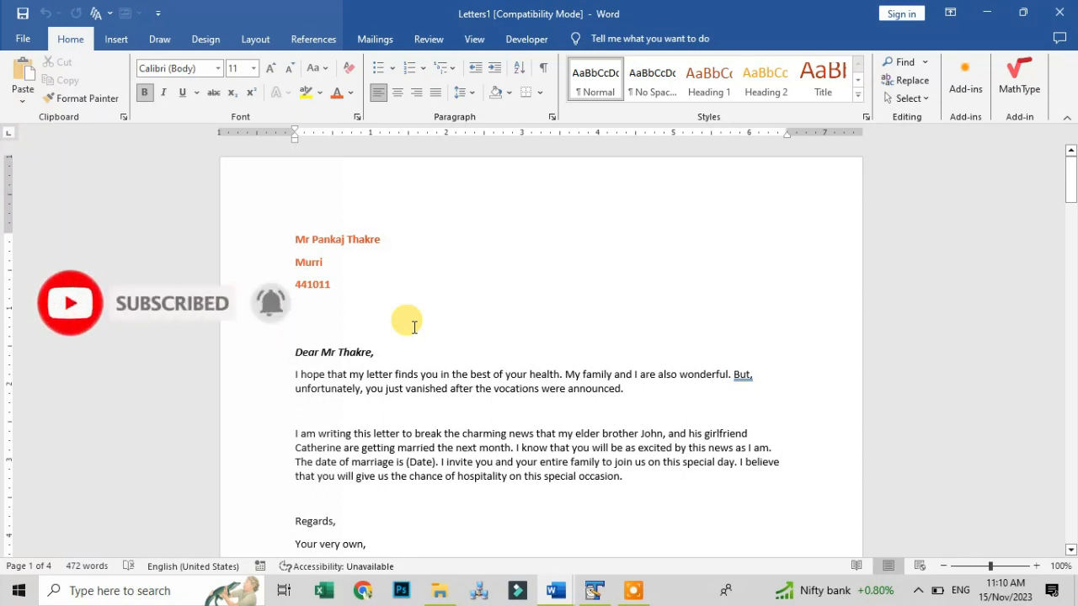
Close the Letters1 merged document without saving its changes
{"action": "left_click", "coordinate": [375, 38]}
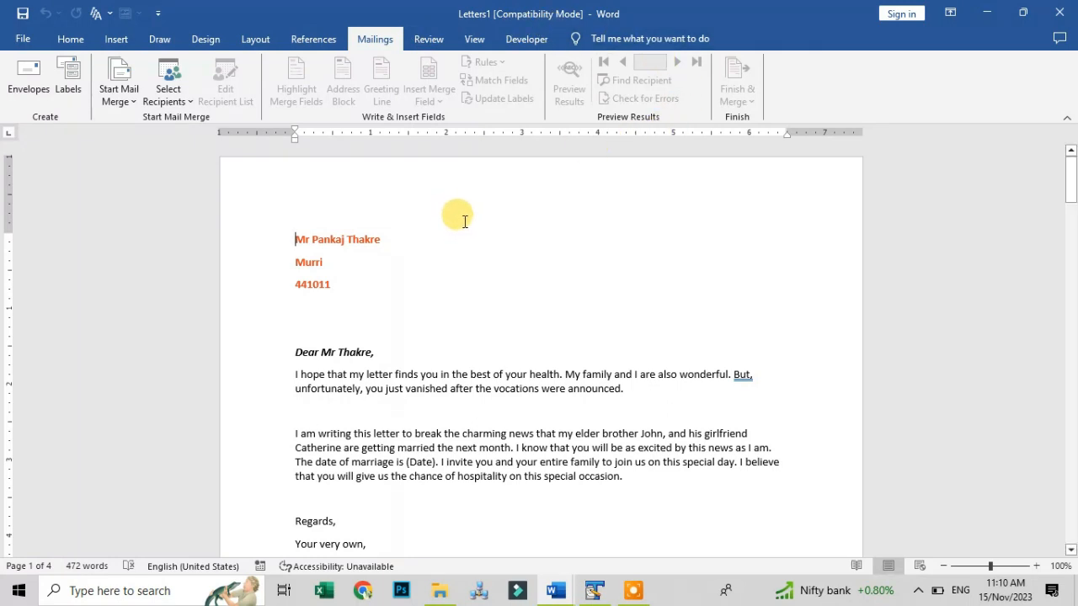
{"action": "left_click", "coordinate": [1067, 16]}
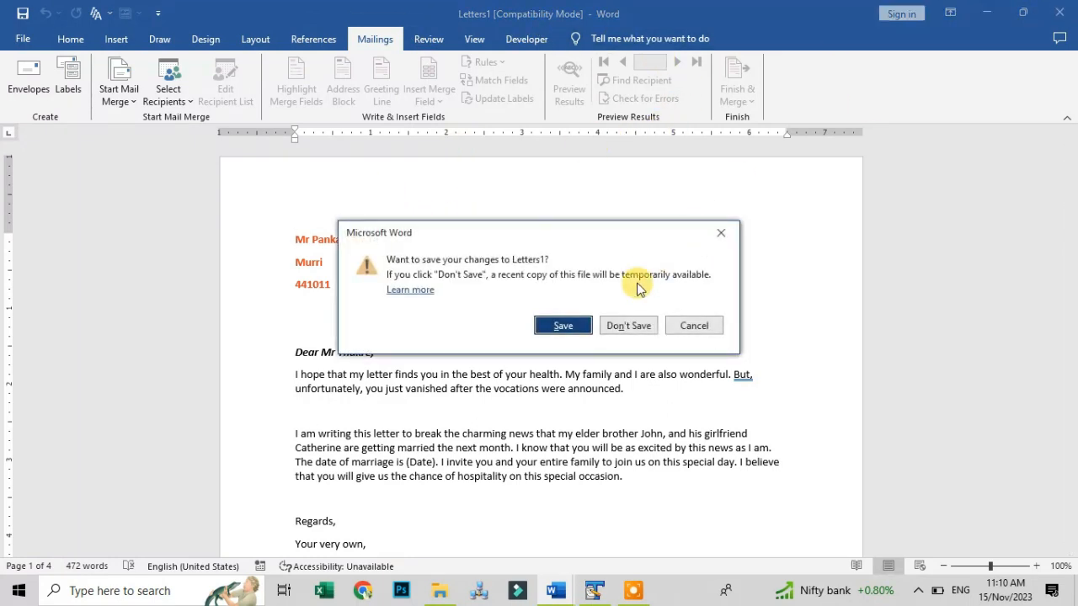
{"action": "left_click", "coordinate": [623, 320]}
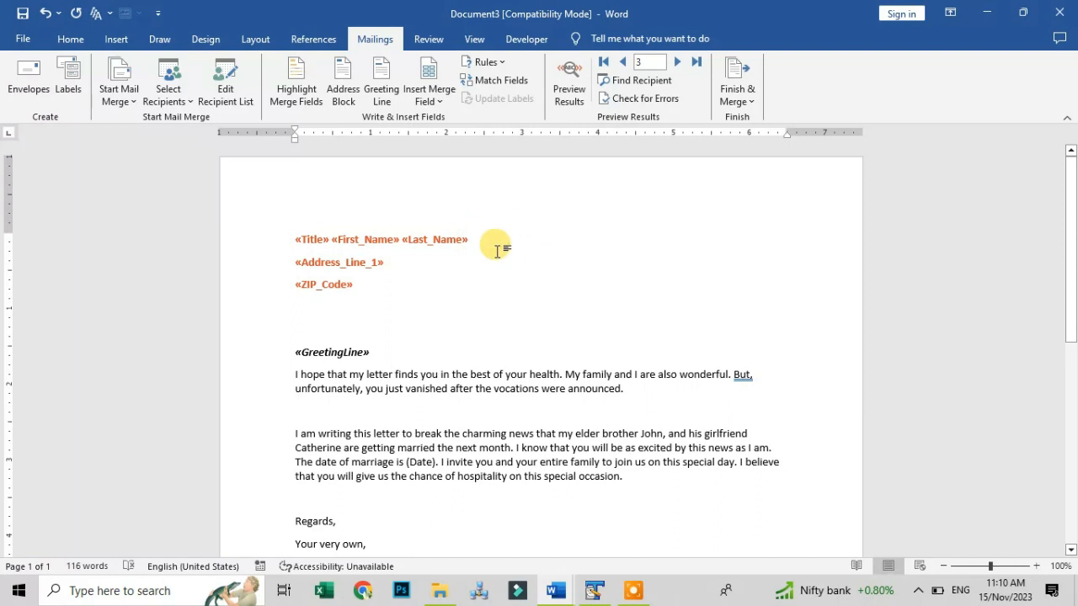
Apply a plain Box page border to the letter
{"action": "left_click", "coordinate": [209, 41]}
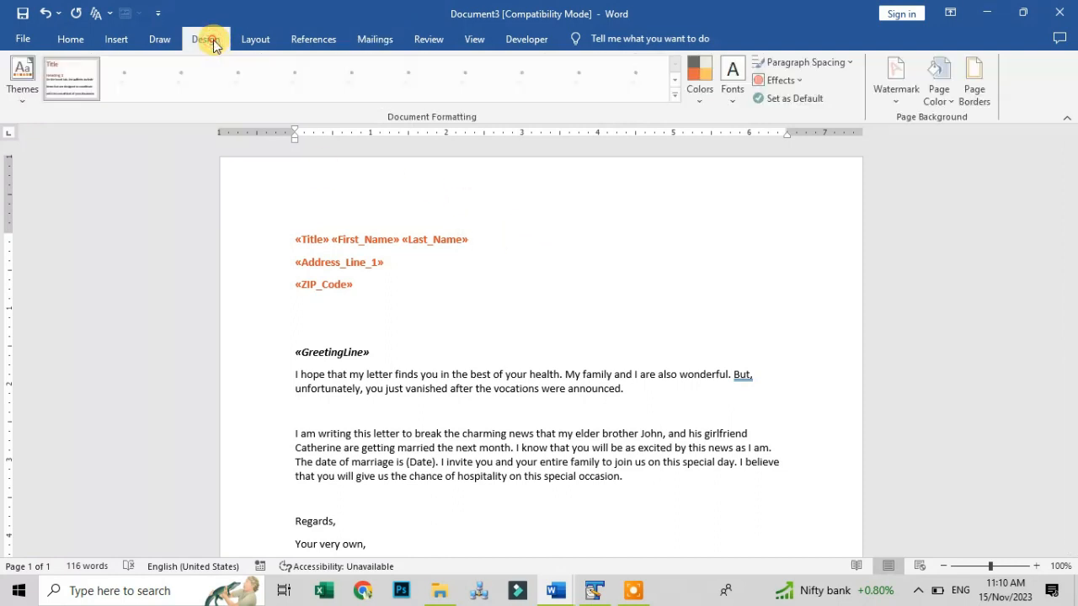
{"action": "left_click", "coordinate": [976, 93]}
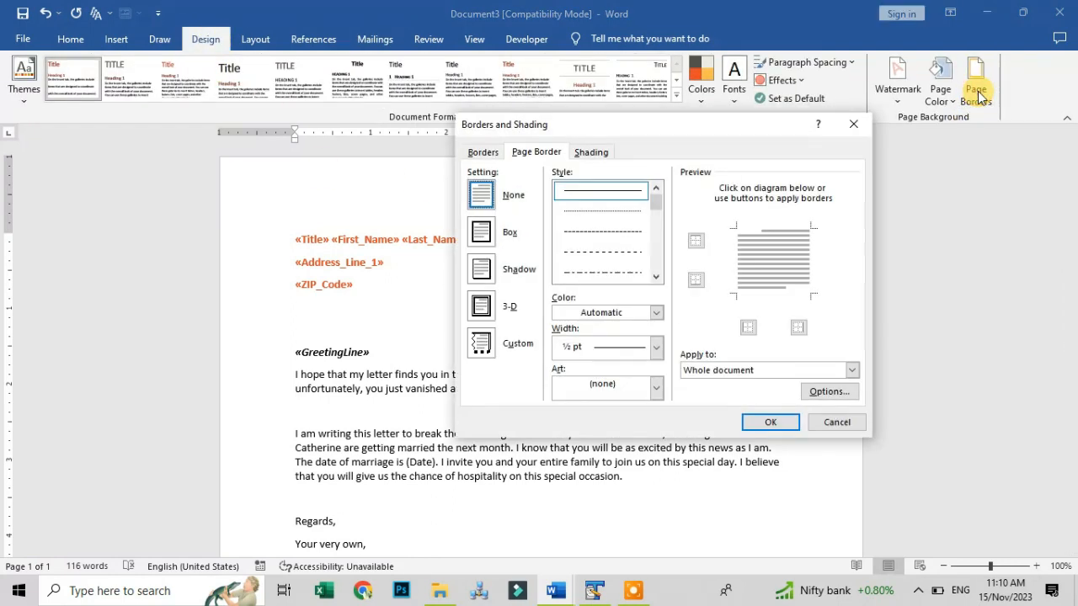
{"action": "left_click", "coordinate": [481, 232]}
{"action": "left_click", "coordinate": [758, 421]}
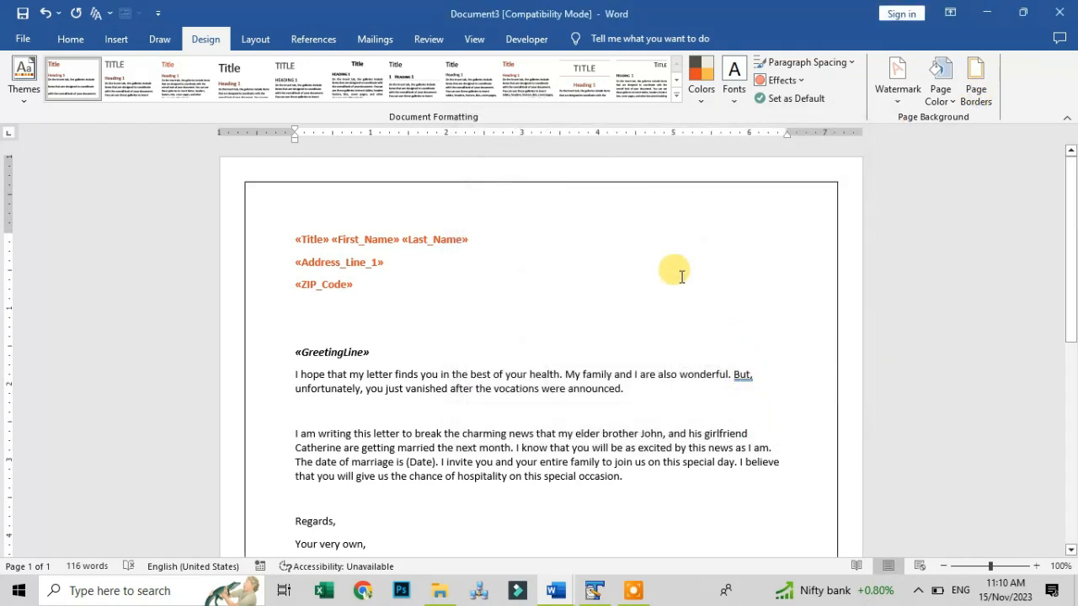
Draw a five-point star near the top-right corner and give it the golden-orange shape style
{"action": "left_click", "coordinate": [118, 38]}
{"action": "left_click", "coordinate": [195, 88]}
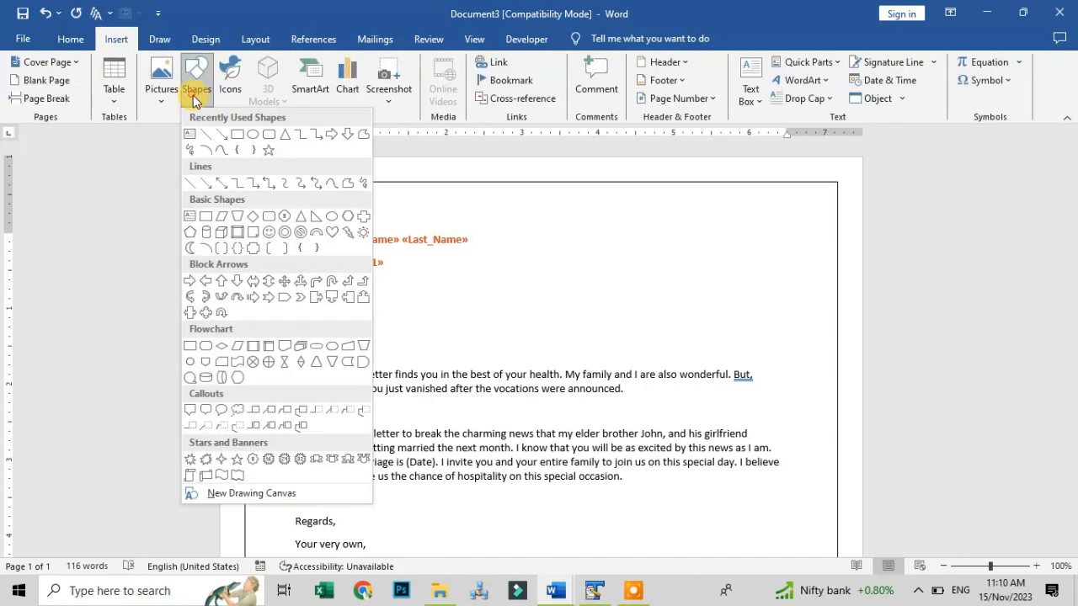
{"action": "left_click", "coordinate": [268, 148]}
{"action": "left_click_drag", "start_coordinate": [754, 218], "coordinate": [819, 284]}
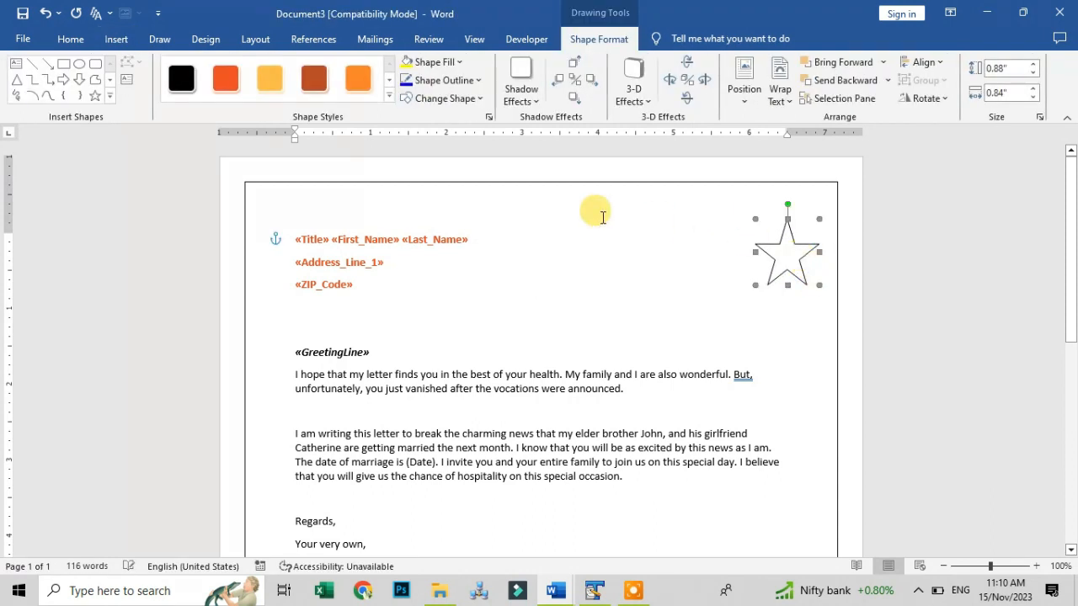
{"action": "left_click", "coordinate": [270, 78]}
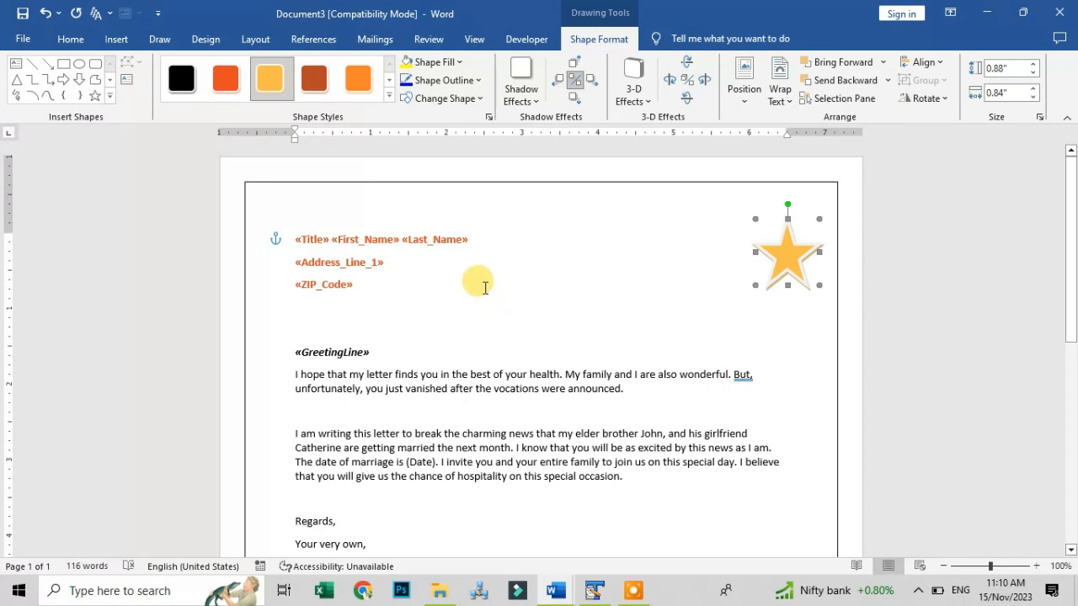
Apply the horizontal DO NOT COPY 2 watermark to the letter page
{"action": "left_click", "coordinate": [207, 39]}
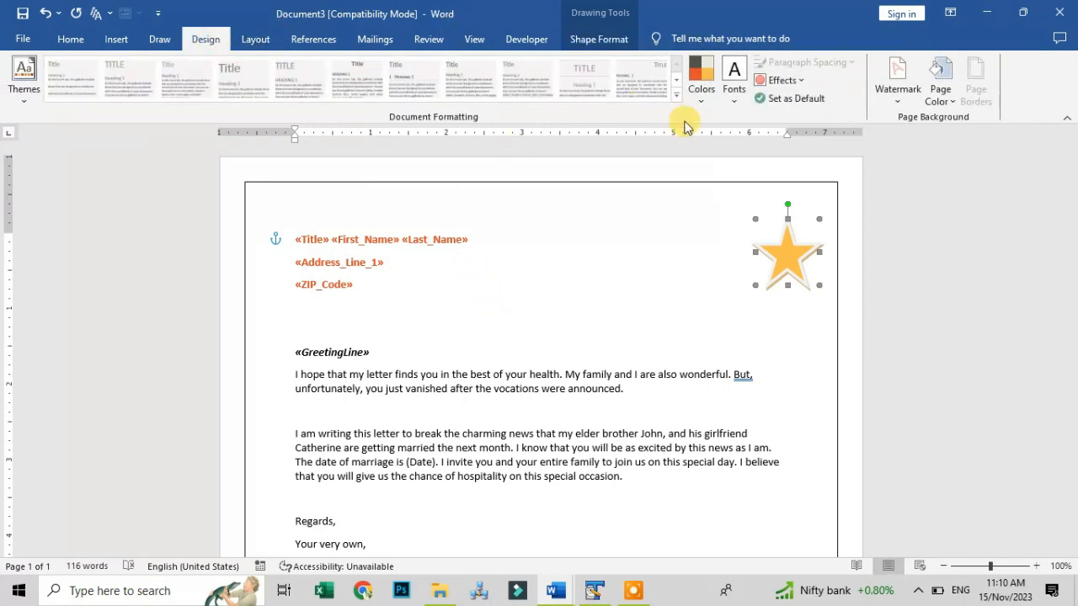
{"action": "left_click", "coordinate": [906, 93]}
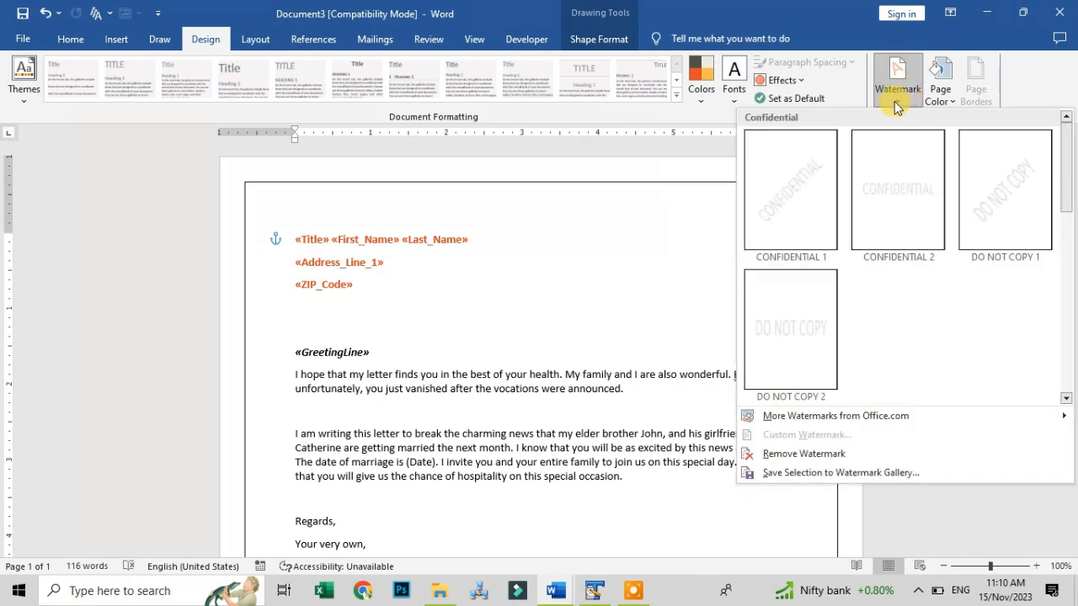
{"action": "left_click", "coordinate": [777, 331]}
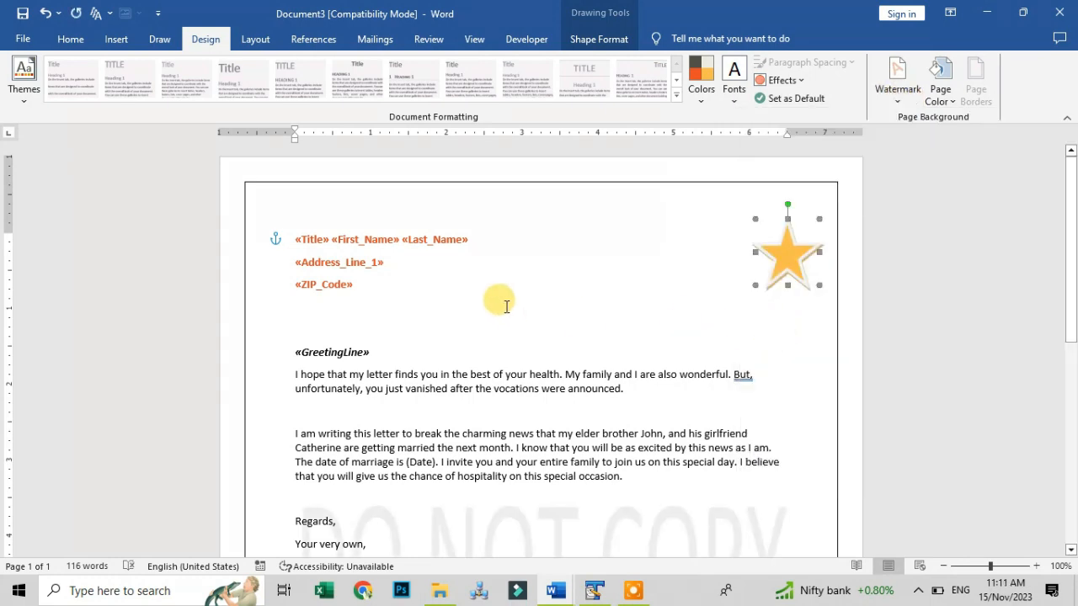
{"action": "scroll", "coordinate": [507, 307], "scroll_direction": "down", "scroll_amount": 4}
{"action": "scroll", "coordinate": [506, 304], "scroll_direction": "up", "scroll_amount": 4}
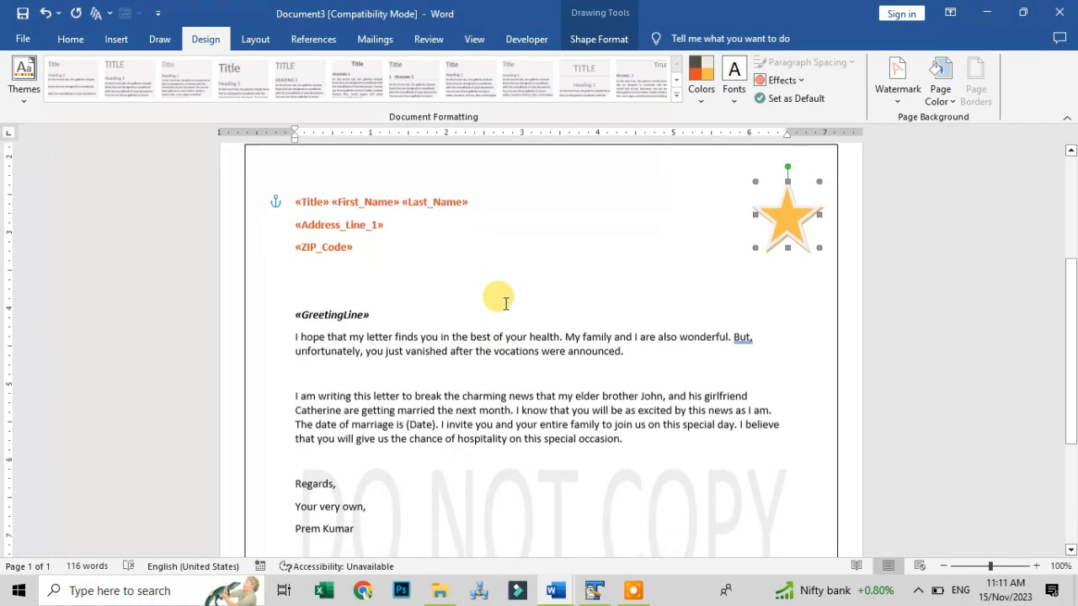
{"action": "scroll", "coordinate": [506, 304], "scroll_direction": "down", "scroll_amount": 7}
{"action": "scroll", "coordinate": [506, 304], "scroll_direction": "up", "scroll_amount": 8}
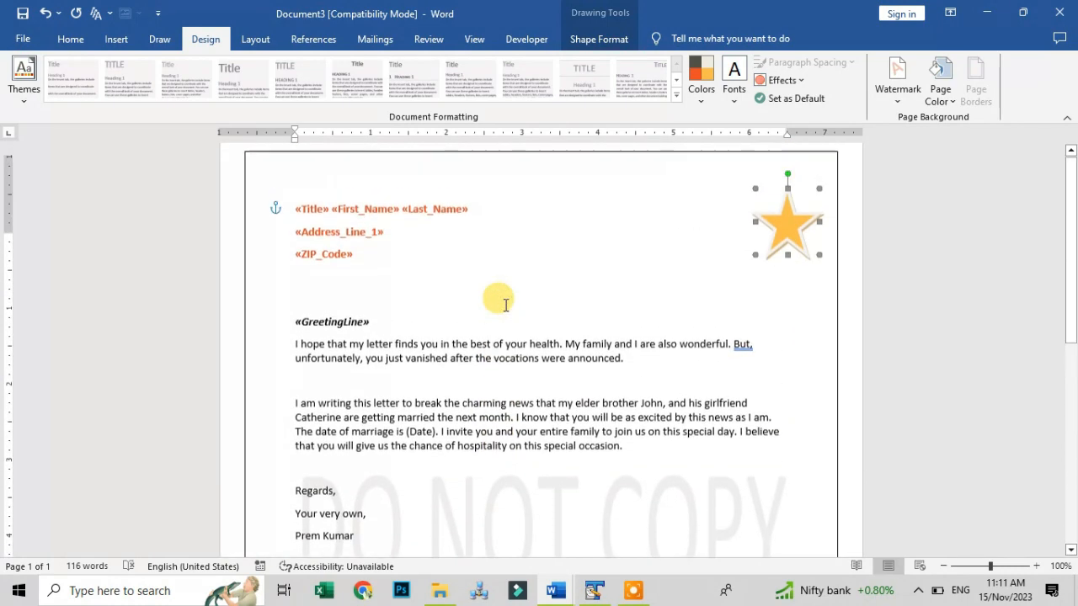
{"action": "scroll", "coordinate": [505, 305], "scroll_direction": "up", "scroll_amount": 1}
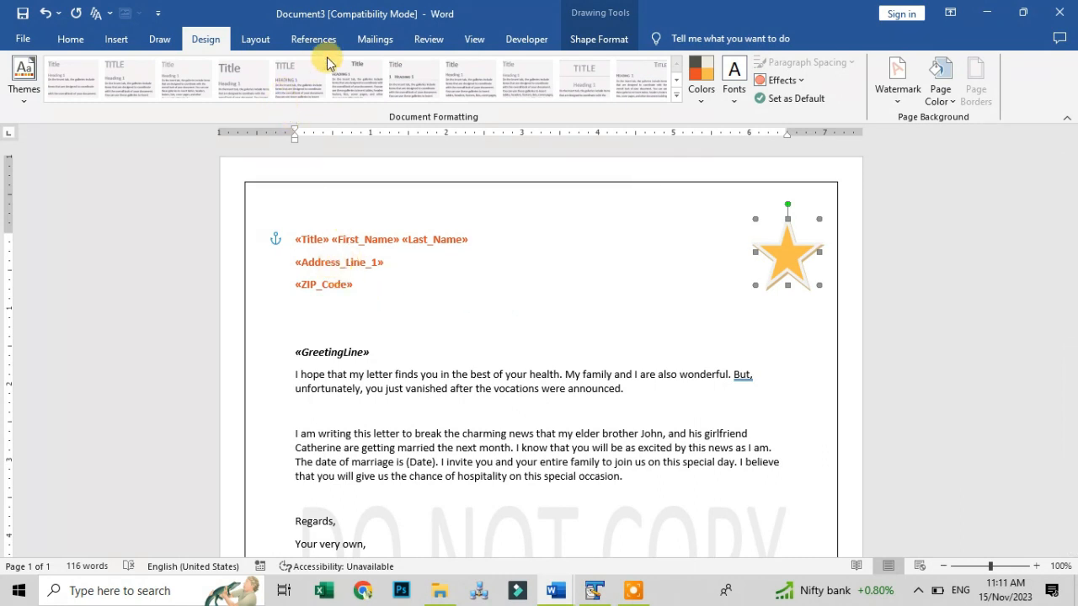
Merge all recipient records into a new document of individual editable letters
{"action": "left_click", "coordinate": [371, 42]}
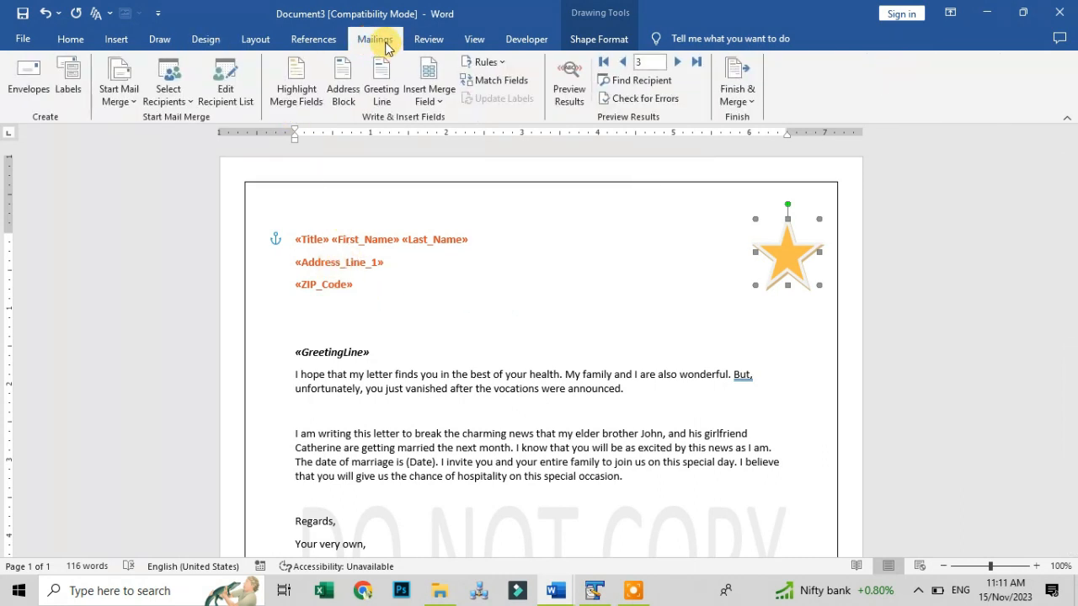
{"action": "left_click", "coordinate": [737, 94]}
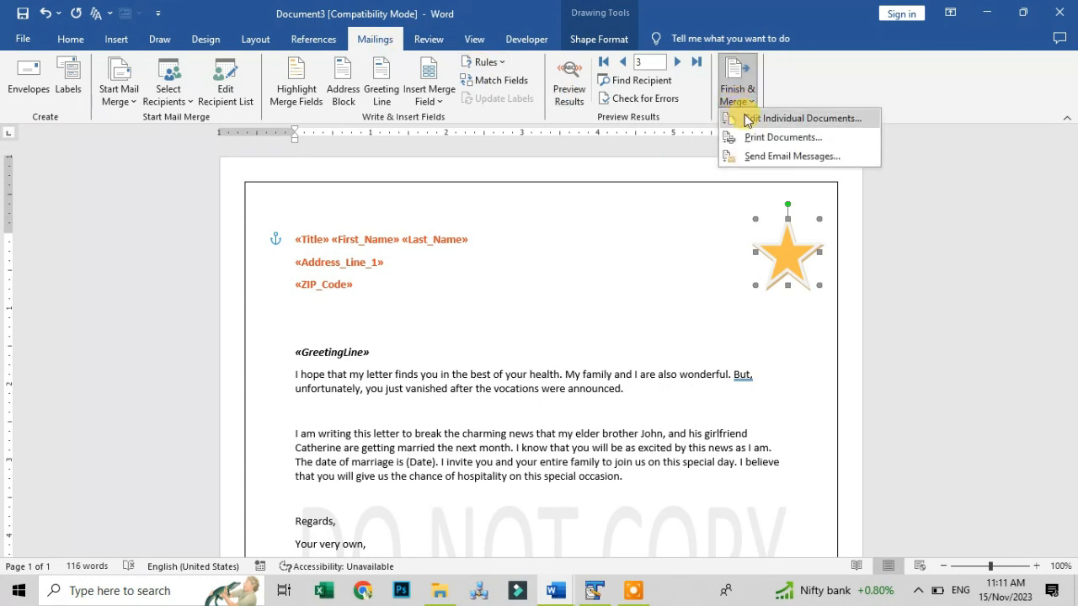
{"action": "left_click", "coordinate": [746, 119]}
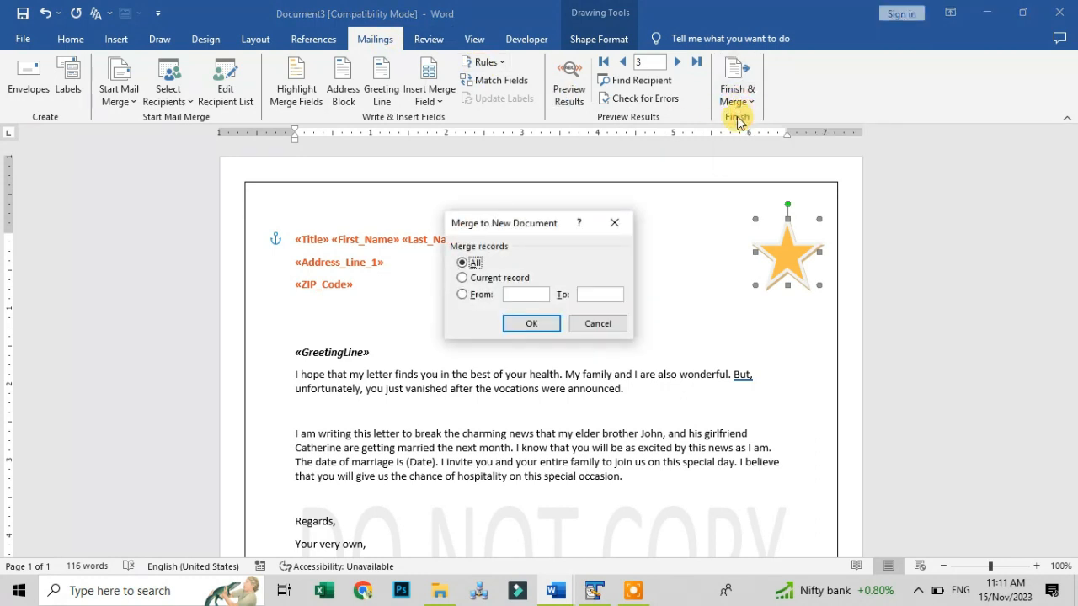
{"action": "left_click", "coordinate": [521, 323]}
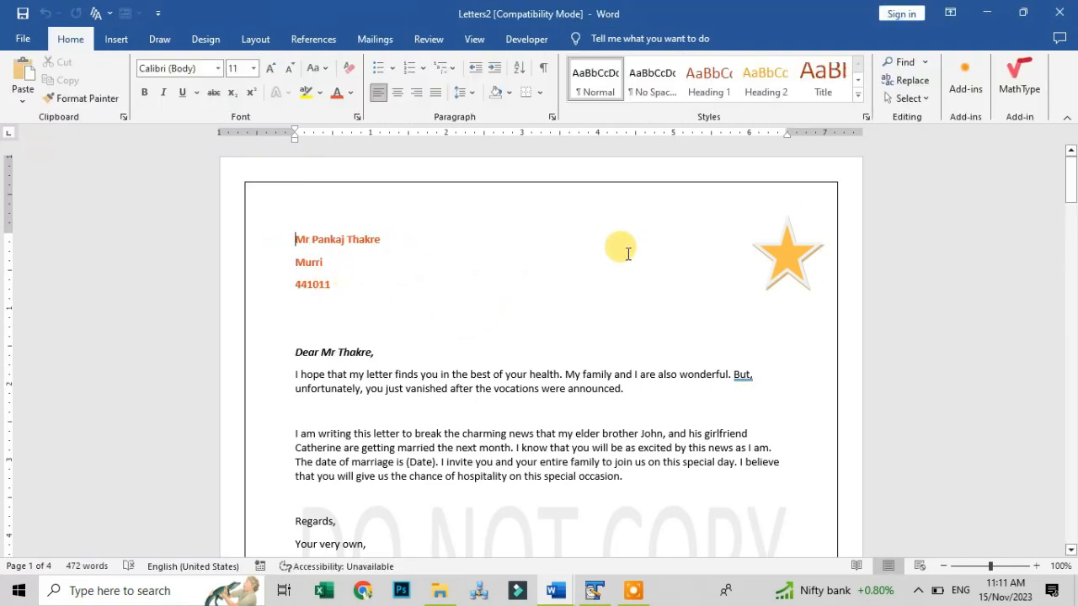
Scroll through the four Letters2 pages to check each letter's border, star and watermark
{"action": "scroll", "coordinate": [577, 289], "scroll_direction": "down", "scroll_amount": 20}
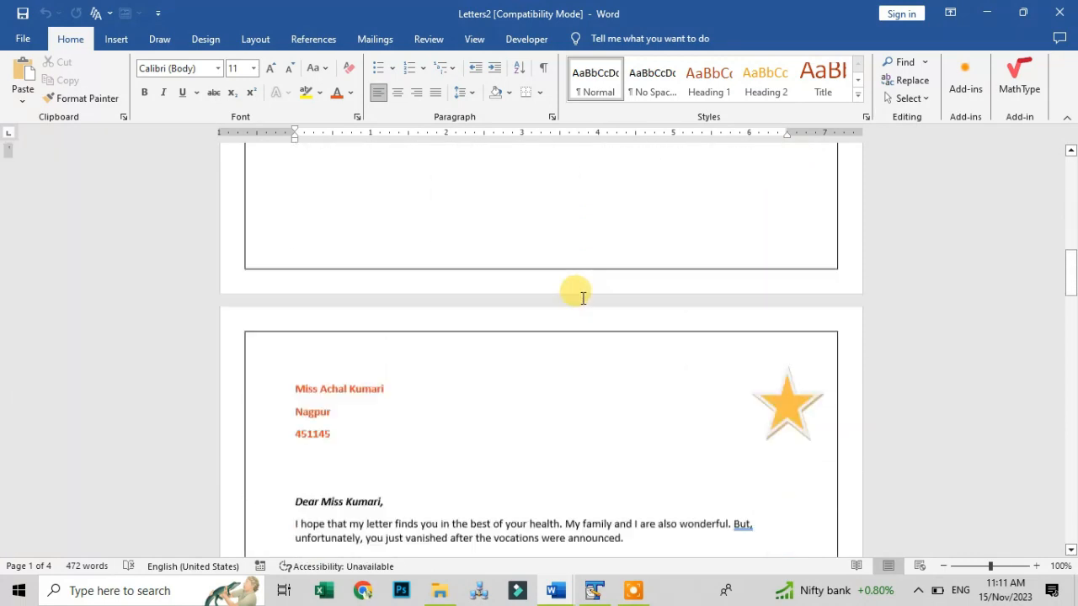
{"action": "scroll", "coordinate": [581, 297], "scroll_direction": "down", "scroll_amount": 20}
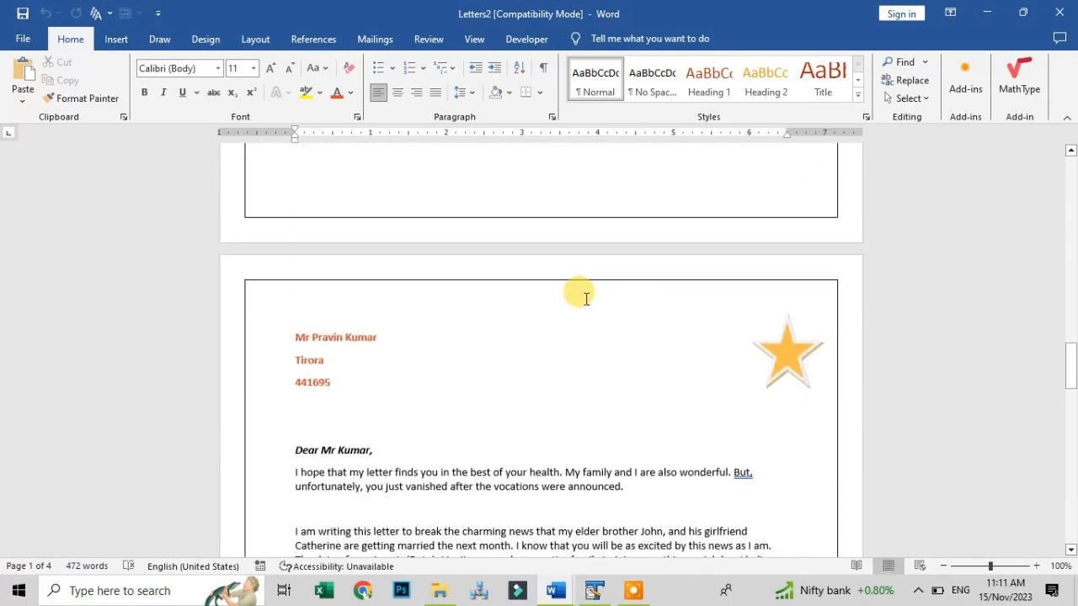
{"action": "scroll", "coordinate": [588, 298], "scroll_direction": "down", "scroll_amount": 10}
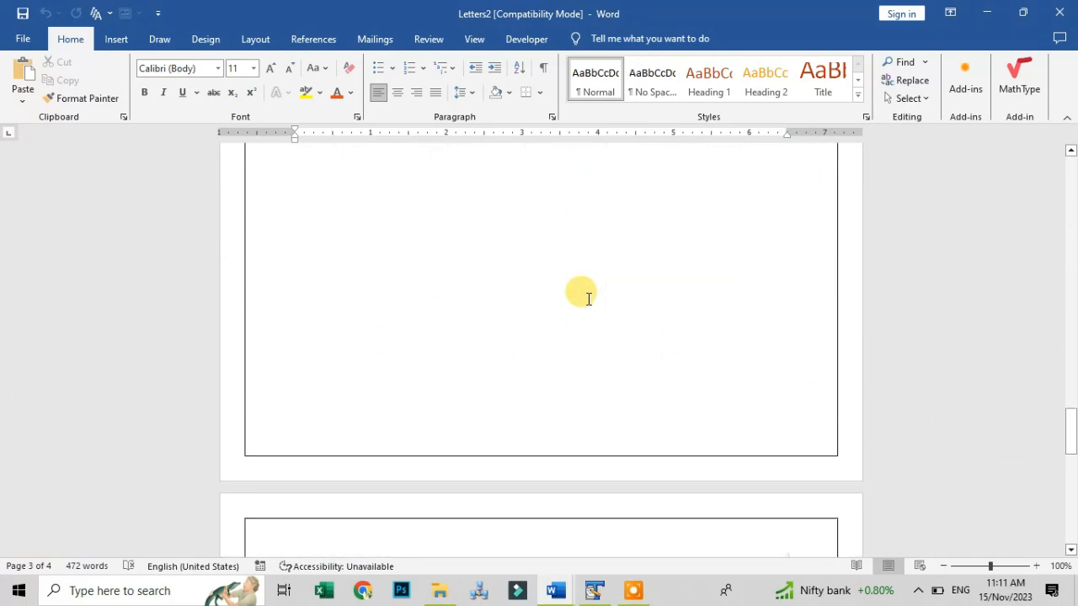
{"action": "scroll", "coordinate": [588, 298], "scroll_direction": "down", "scroll_amount": 7}
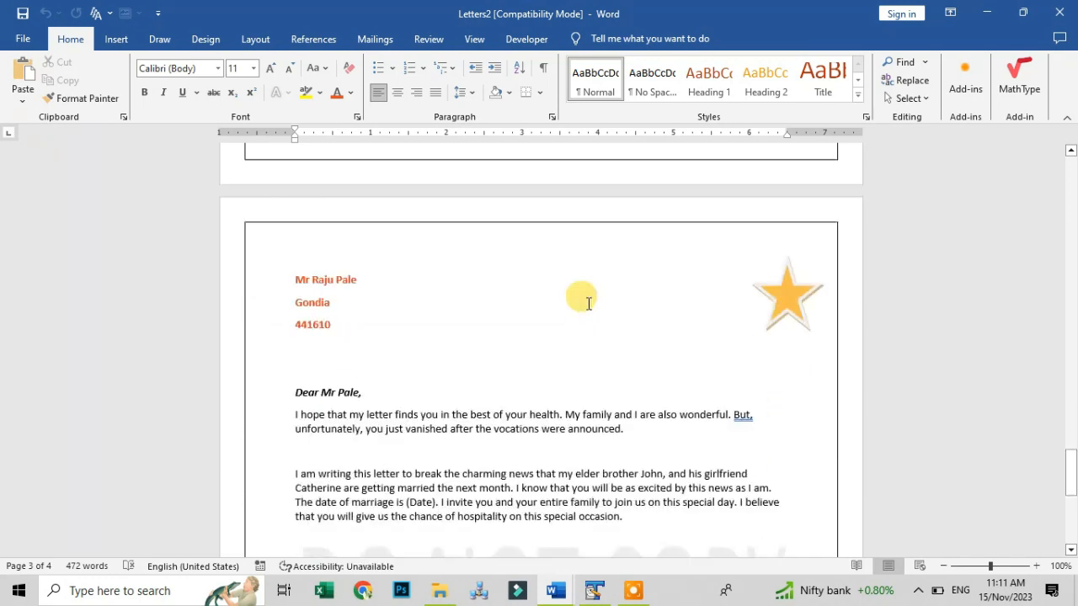
{"action": "scroll", "coordinate": [588, 309], "scroll_direction": "up", "scroll_amount": 15}
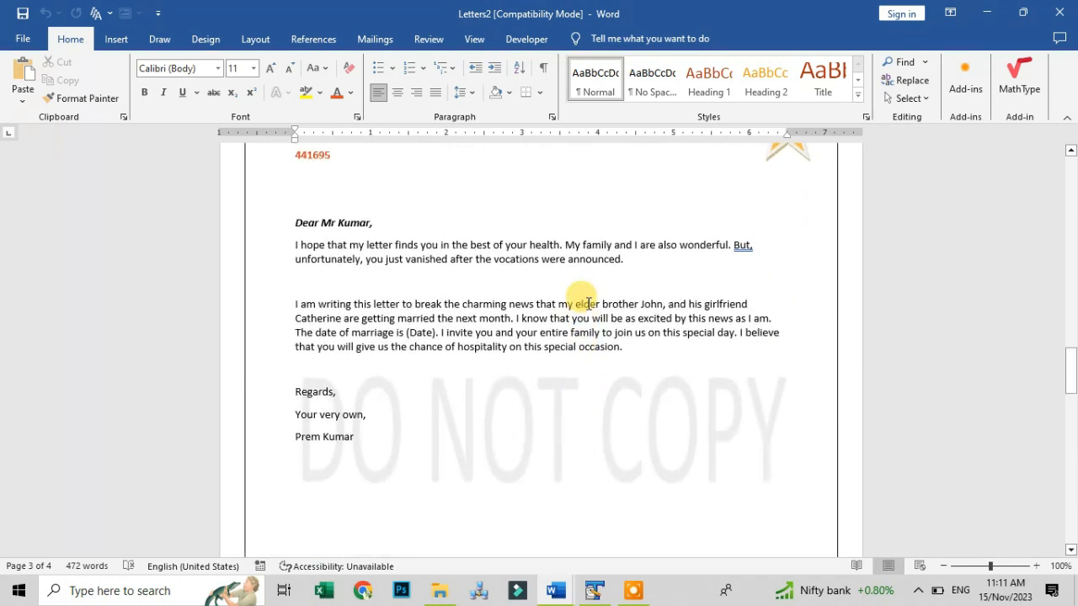
{"action": "left_click", "coordinate": [374, 38]}
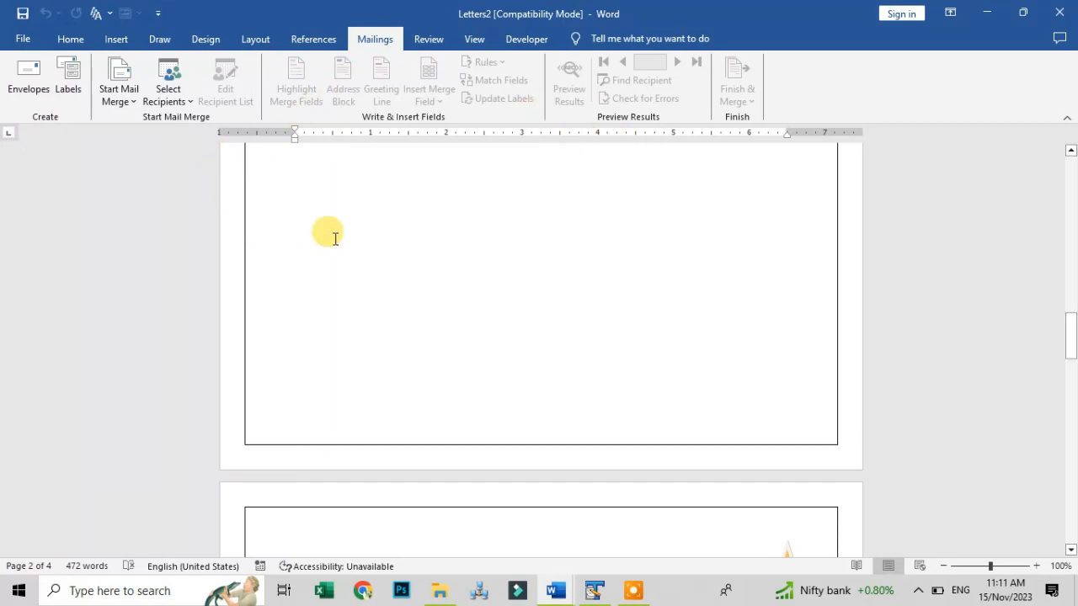
{"action": "scroll", "coordinate": [332, 234], "scroll_direction": "down", "scroll_amount": 10}
{"action": "scroll", "coordinate": [333, 238], "scroll_direction": "up", "scroll_amount": 3}
{"action": "scroll", "coordinate": [333, 238], "scroll_direction": "up", "scroll_amount": 3}
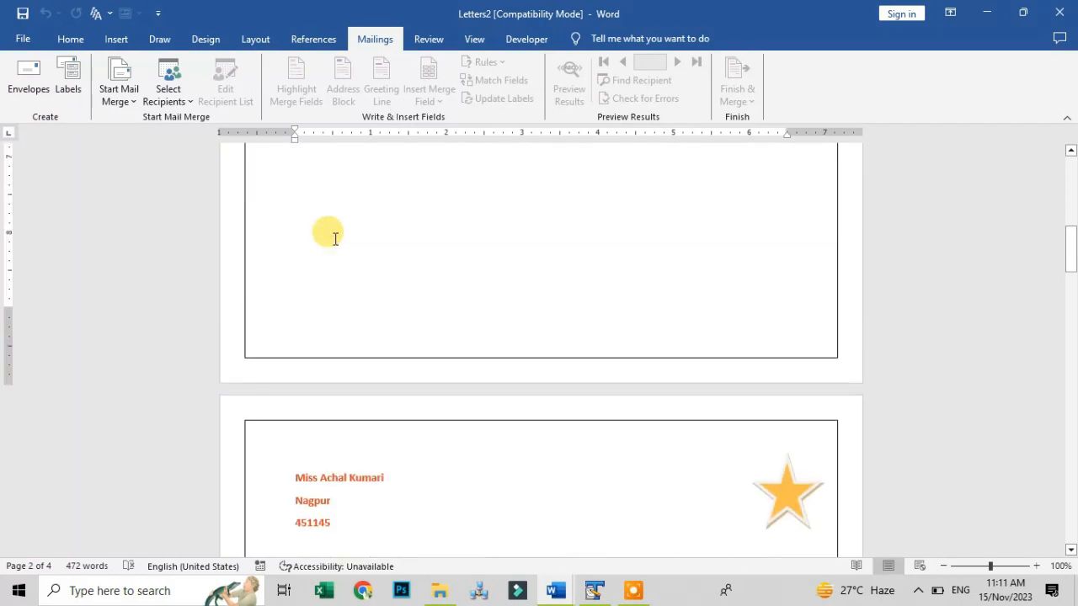
{"action": "scroll", "coordinate": [336, 239], "scroll_direction": "down", "scroll_amount": 10}
{"action": "scroll", "coordinate": [345, 236], "scroll_direction": "up", "scroll_amount": 8}
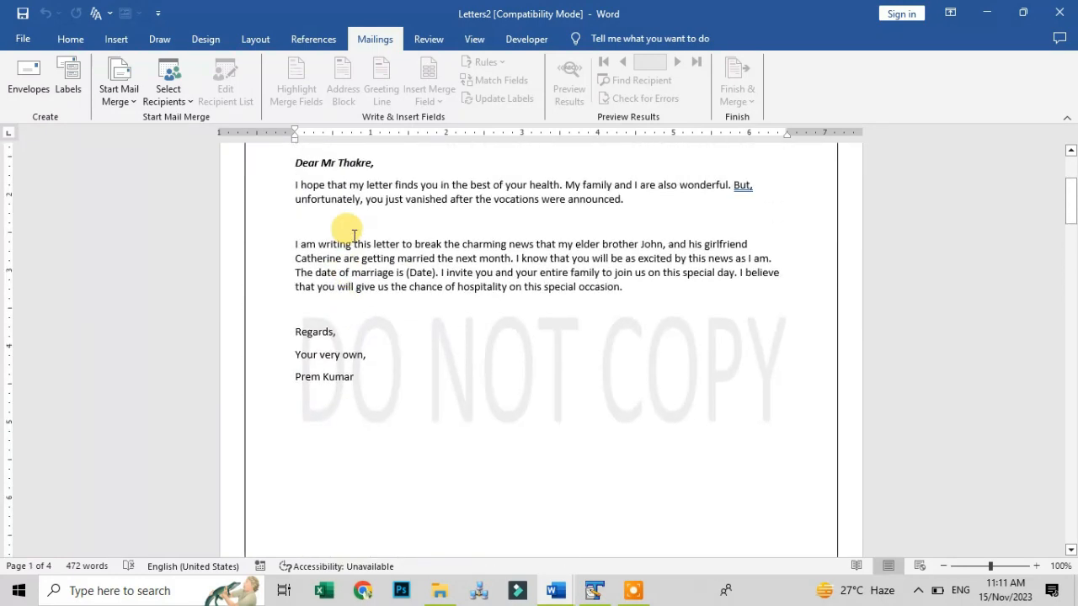